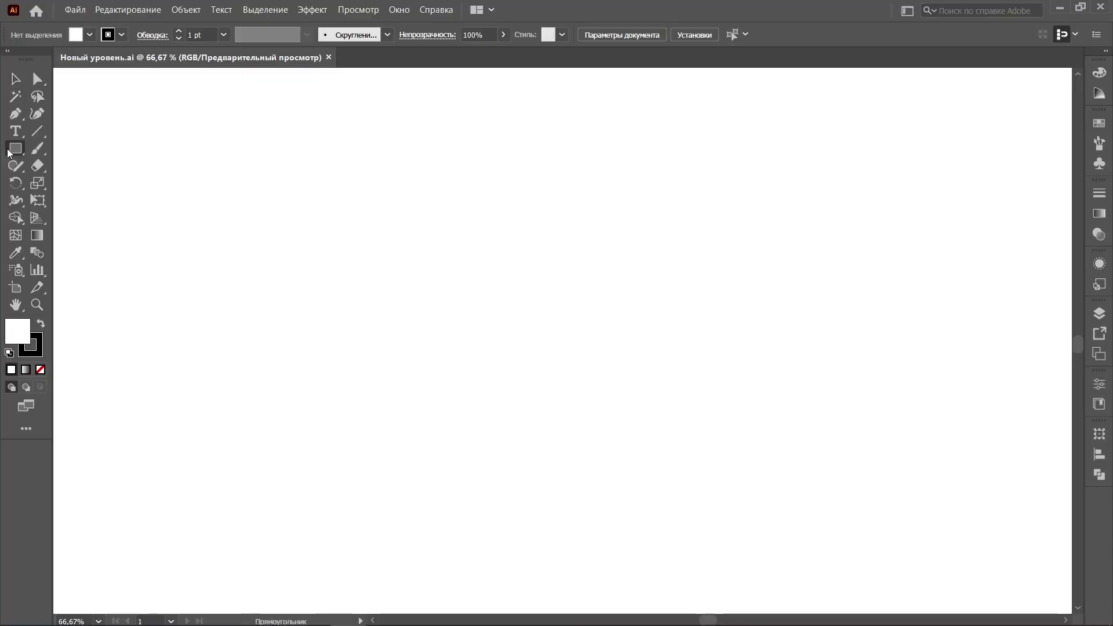
# Step: Draw a tall green triangular tree crown with a narrow rectangular trunk beneath it
pyautogui.click(521, 262)
pyautogui.press('Return')
pyautogui.moveTo(522, 293); pyautogui.dragTo(523, 428)
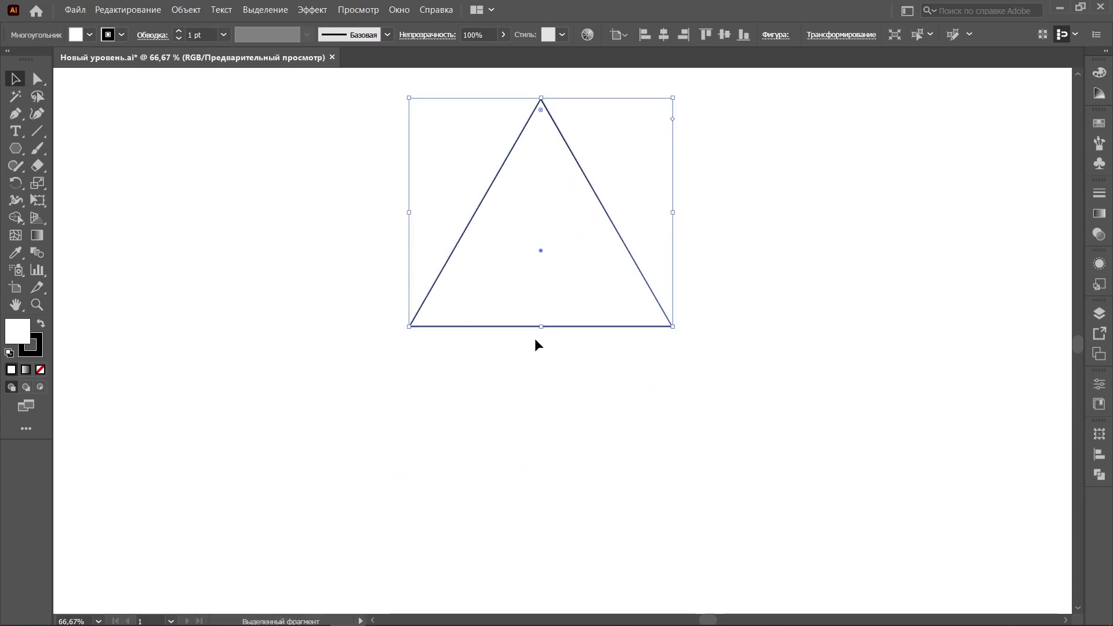
pyautogui.moveTo(539, 323); pyautogui.dragTo(539, 460)
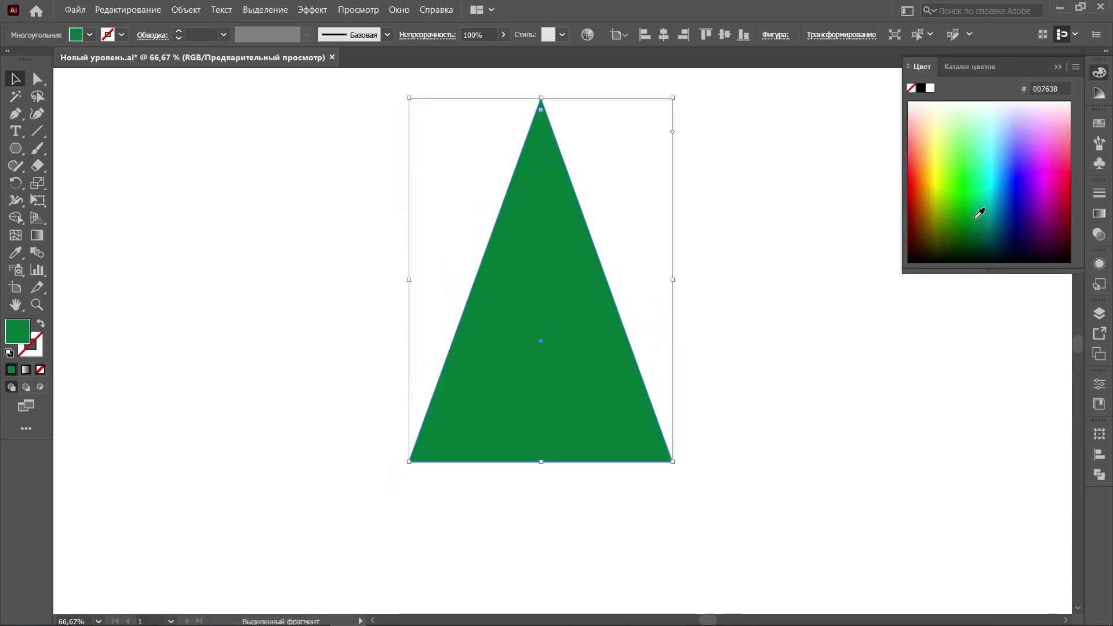
pyautogui.hotkey('ctrl', 'shift', 'a')
pyautogui.moveTo(520, 440); pyautogui.dragTo(568, 517)
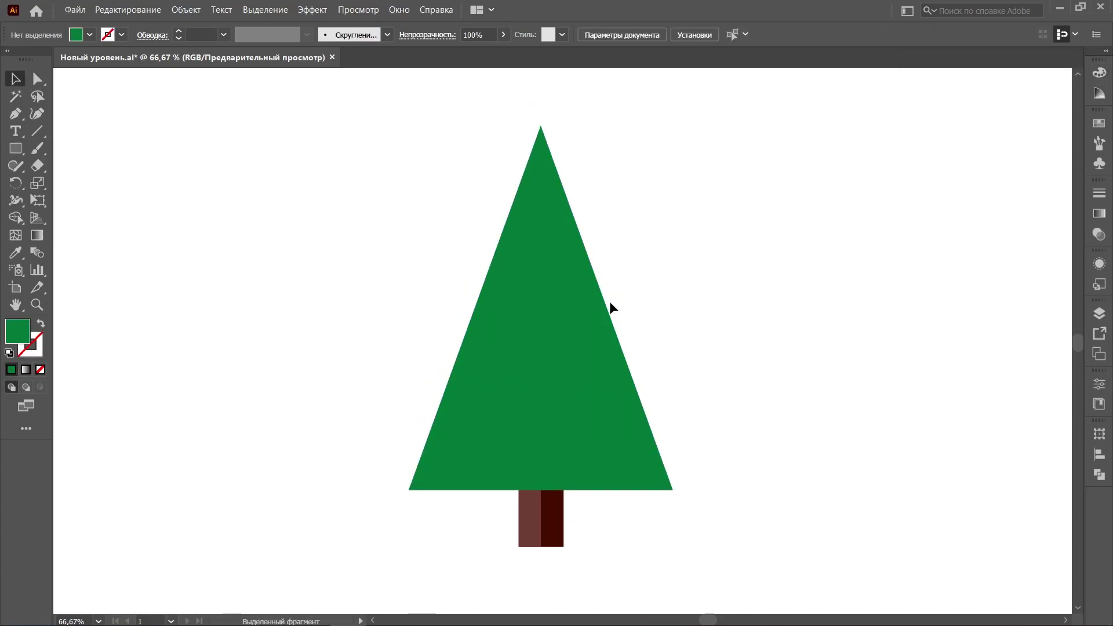
# Step: Copy the green triangle in place and cut the copy along its vertical centre line with a rectangle and Pathfinder
pyautogui.click(573, 318)
pyautogui.hotkey('ctrl', 'c')
pyautogui.hotkey('ctrl', 'f')
pyautogui.click(17, 146)
pyautogui.moveTo(303, 98); pyautogui.dragTo(540, 572)
pyautogui.press('v')
pyautogui.keyDown('shift'); pyautogui.click(594, 409); pyautogui.keyUp('shift')
pyautogui.click(1099, 475)
pyautogui.click(983, 466)
# Step: Recolour the tree crown's left half with a lighter green tint from the colour guide
pyautogui.click(1099, 94)
pyautogui.click(1012, 124)
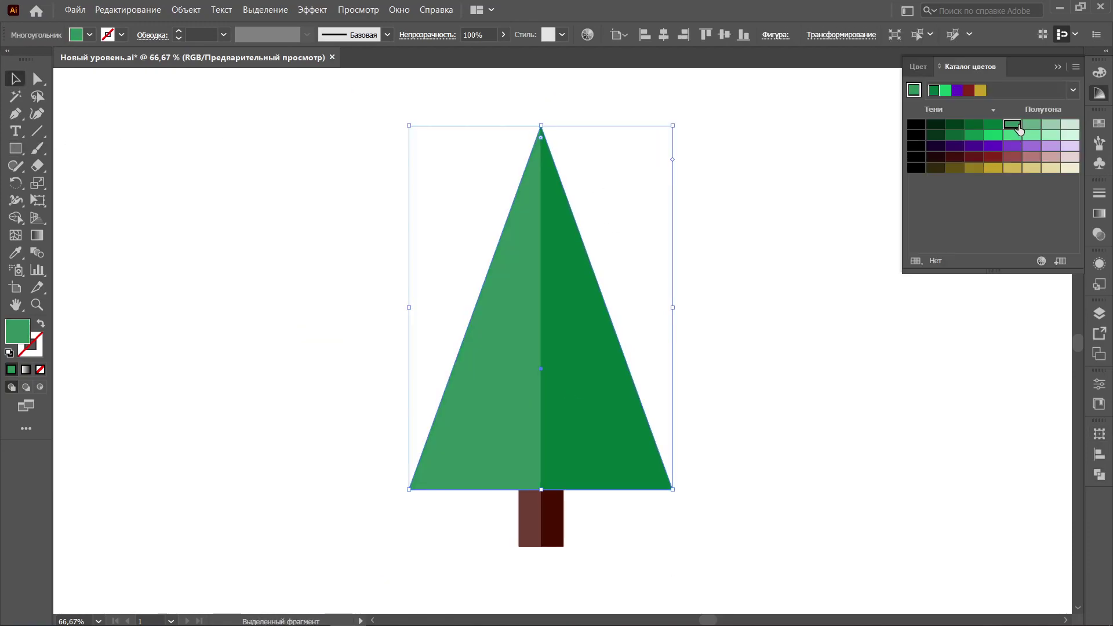
pyautogui.click(797, 208)
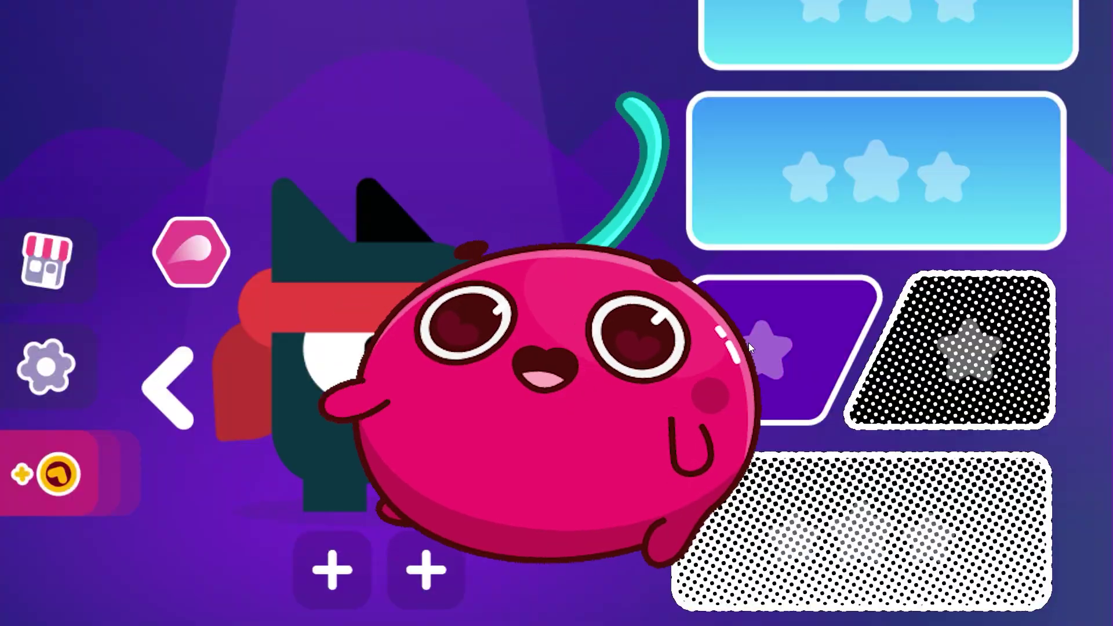
pyautogui.press('Right')
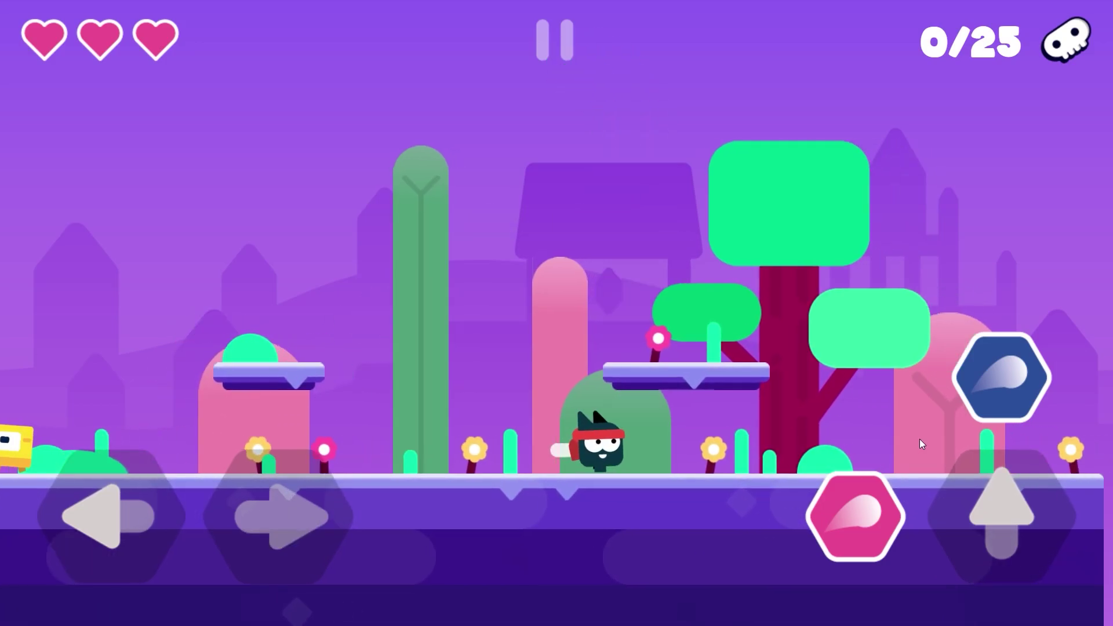
pyautogui.press('Left')
pyautogui.click(853, 505)
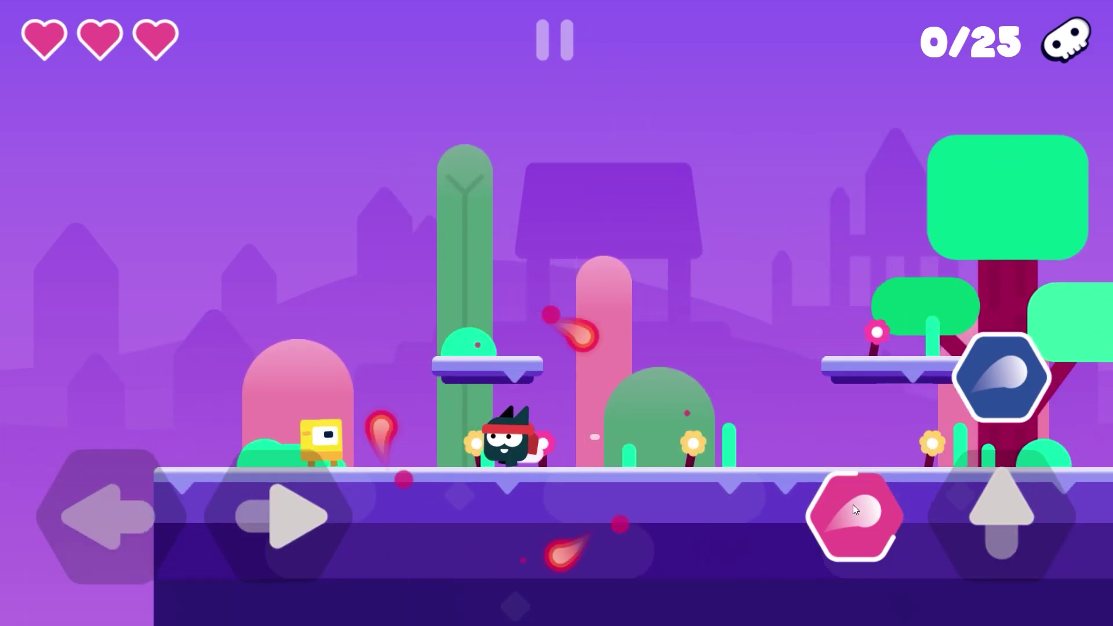
pyautogui.press('Right')
pyautogui.press('Left')
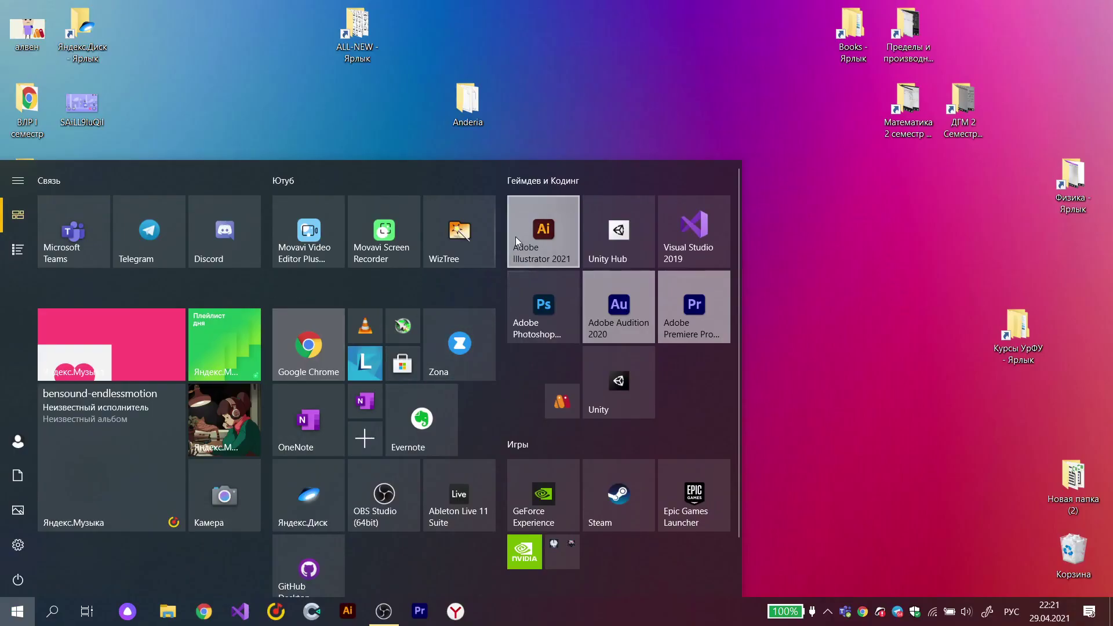
# Step: Start Adobe Illustrator and create a 1920 × 1080 px document named "Новый уровень" with pixels as units
pyautogui.click(532, 214)
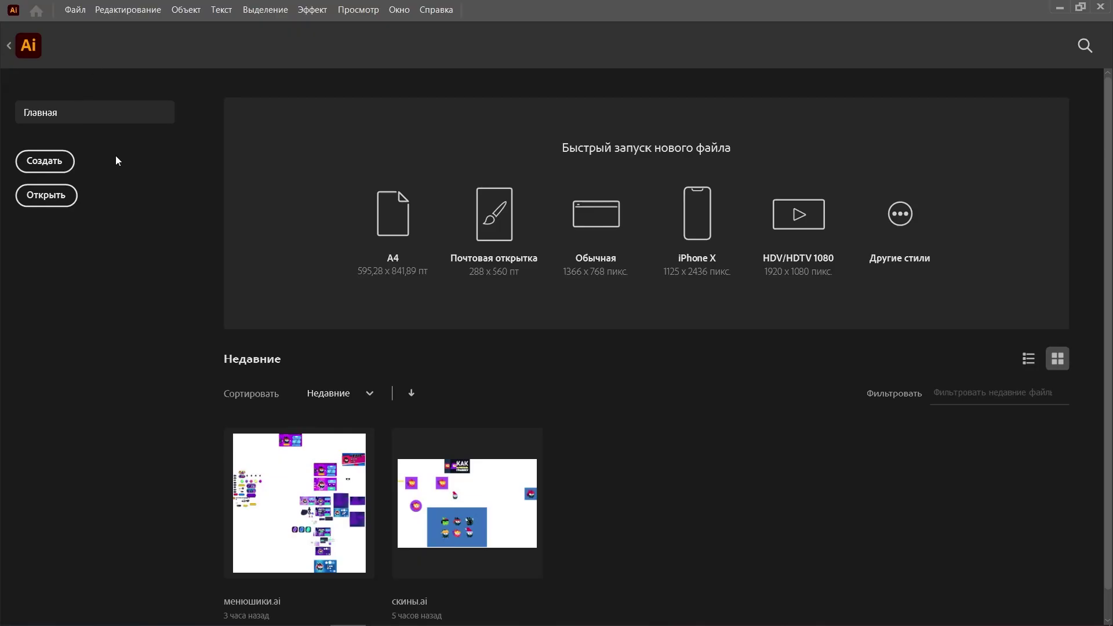
pyautogui.click(45, 162)
pyautogui.click(773, 147)
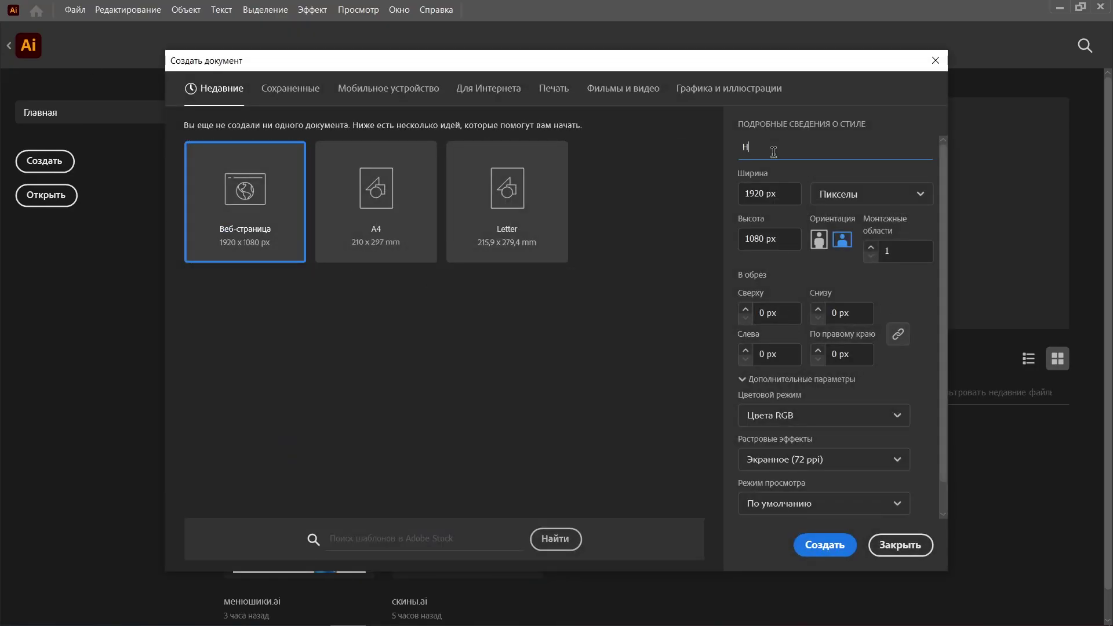
pyautogui.write('Новый уровень')
pyautogui.press('Tab')
pyautogui.click(835, 193)
pyautogui.click(835, 222)
pyautogui.click(825, 545)
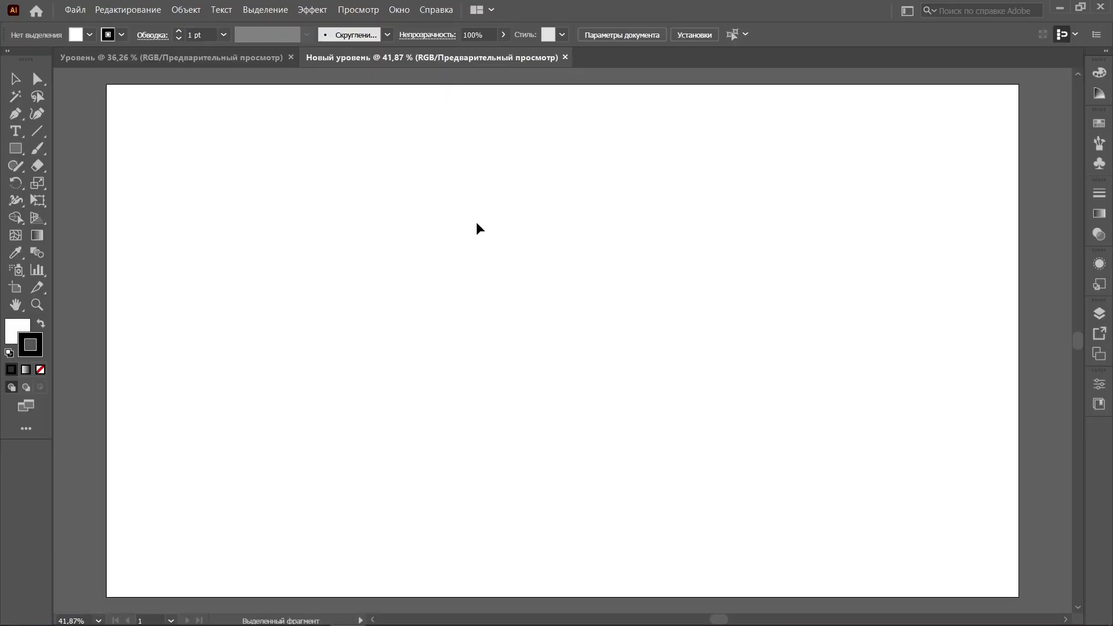
# Step: Set the workspace to "Основные классические настройки"
pyautogui.click(399, 10)
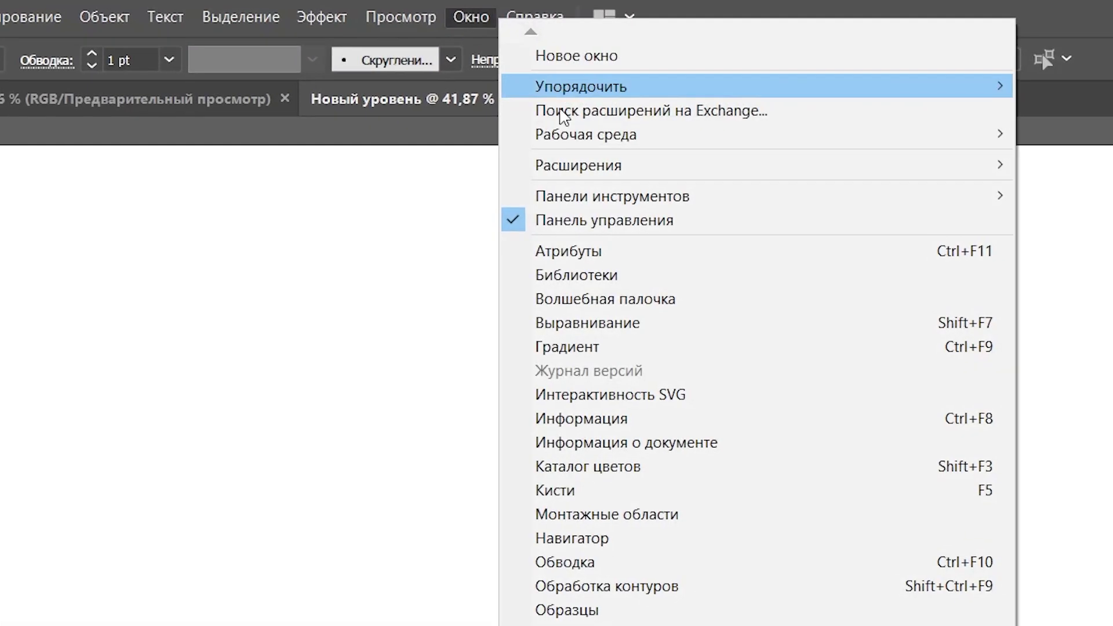
pyautogui.moveTo(565, 134)
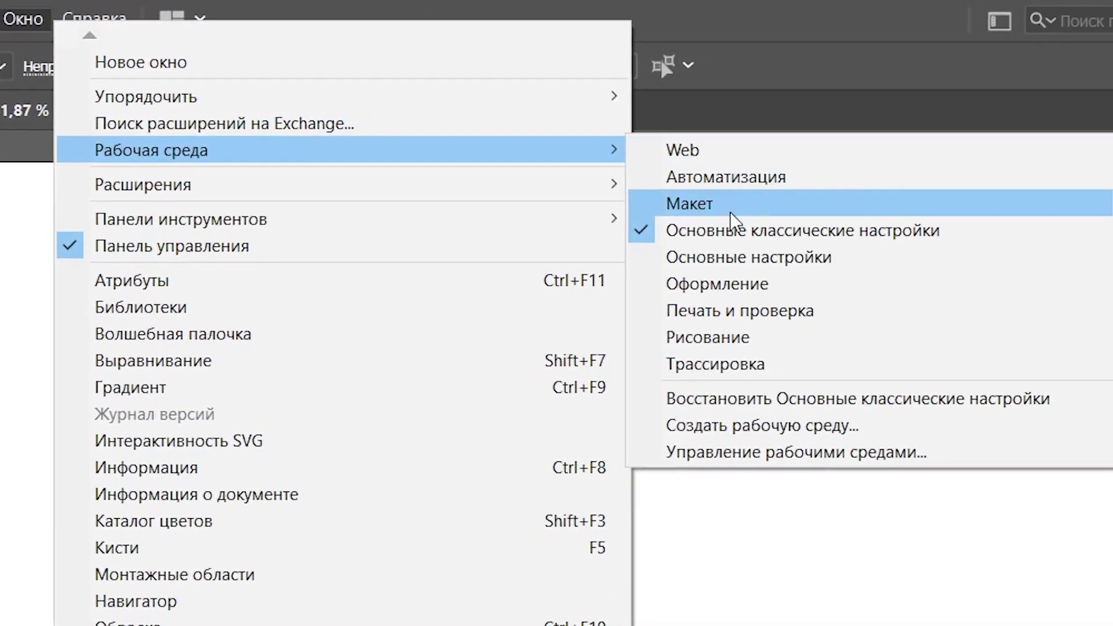
pyautogui.click(731, 231)
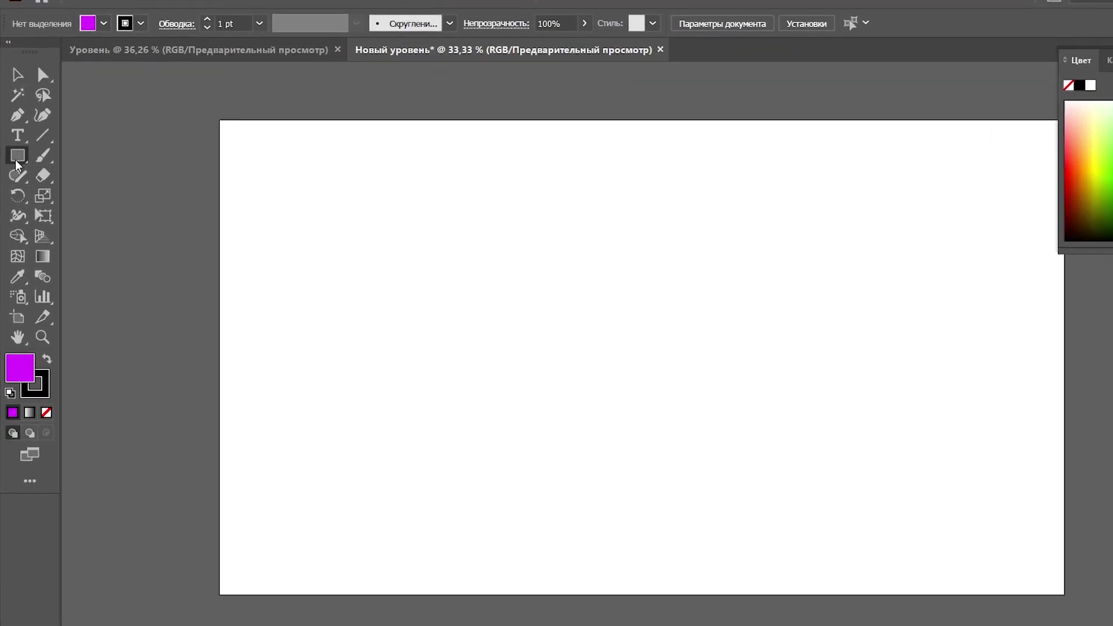
# Step: Draw a large purple square in the middle of the artboard with the Rectangle tool
pyautogui.click(15, 149)
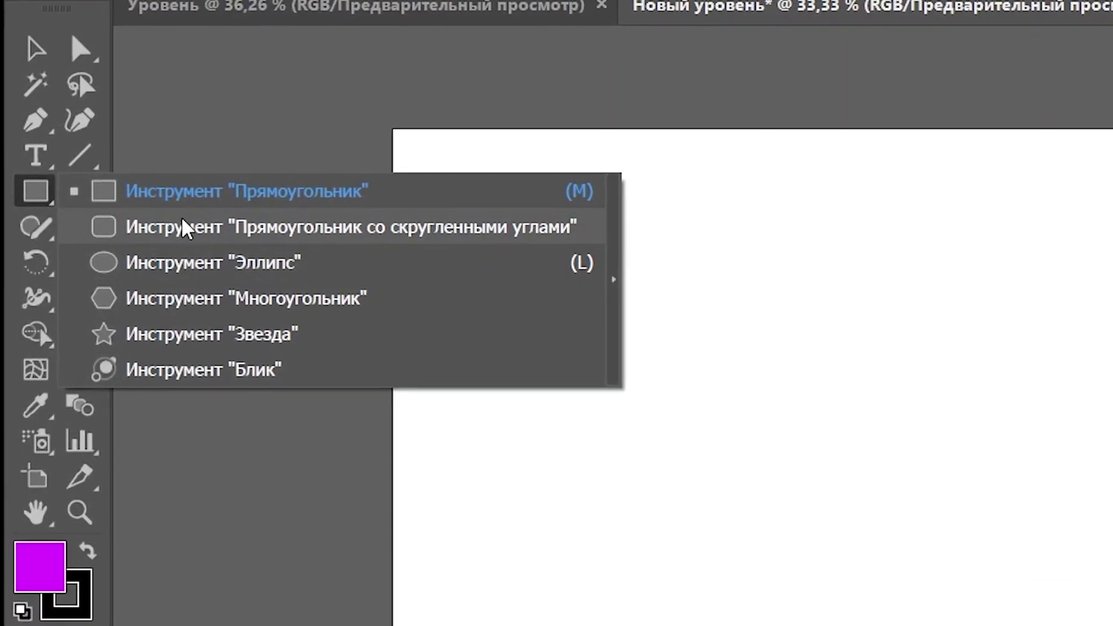
pyautogui.click(178, 194)
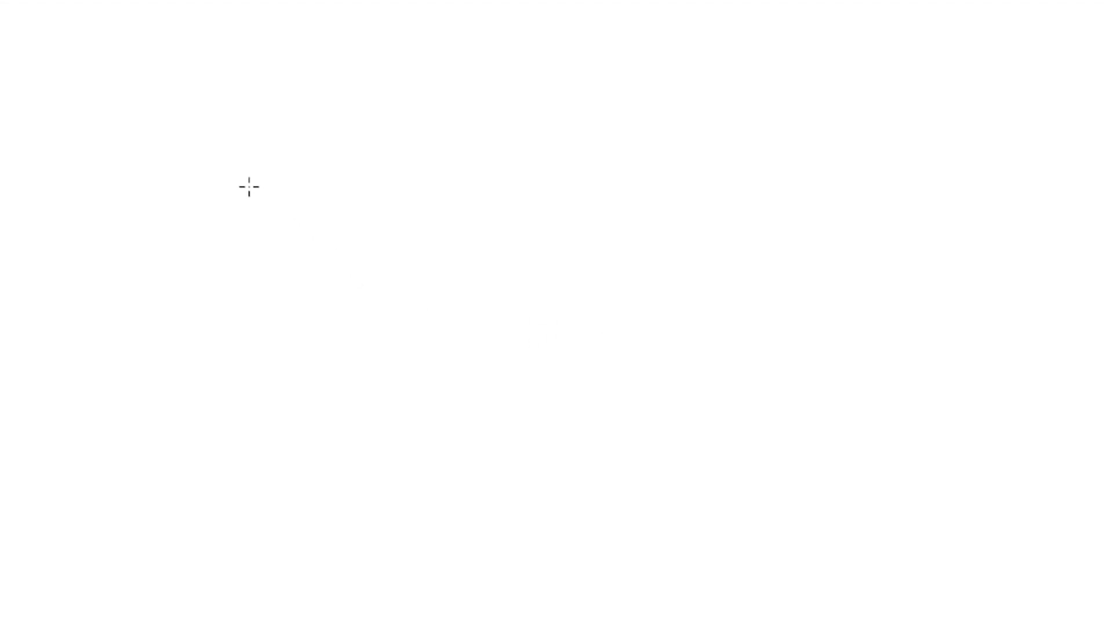
pyautogui.moveTo(249, 186)
pyautogui.mouseDown()
pyautogui.moveTo(634, 472)
pyautogui.moveTo(658, 476)
pyautogui.mouseUp()
pyautogui.moveTo(1003, 176); pyautogui.dragTo(833, 562)
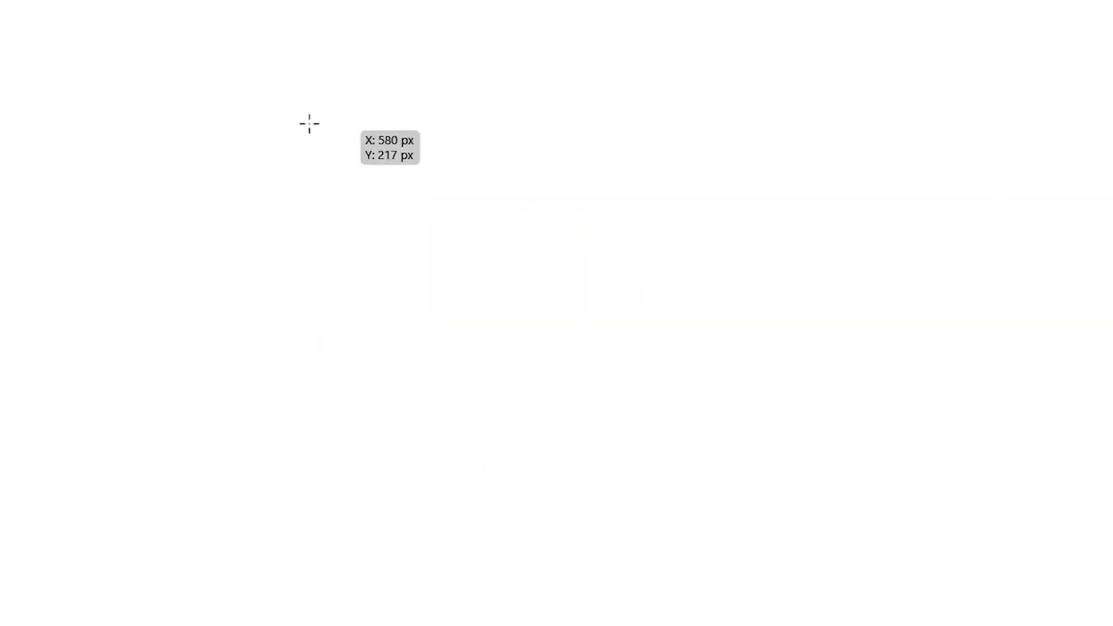
pyautogui.moveTo(301, 120); pyautogui.dragTo(668, 408)
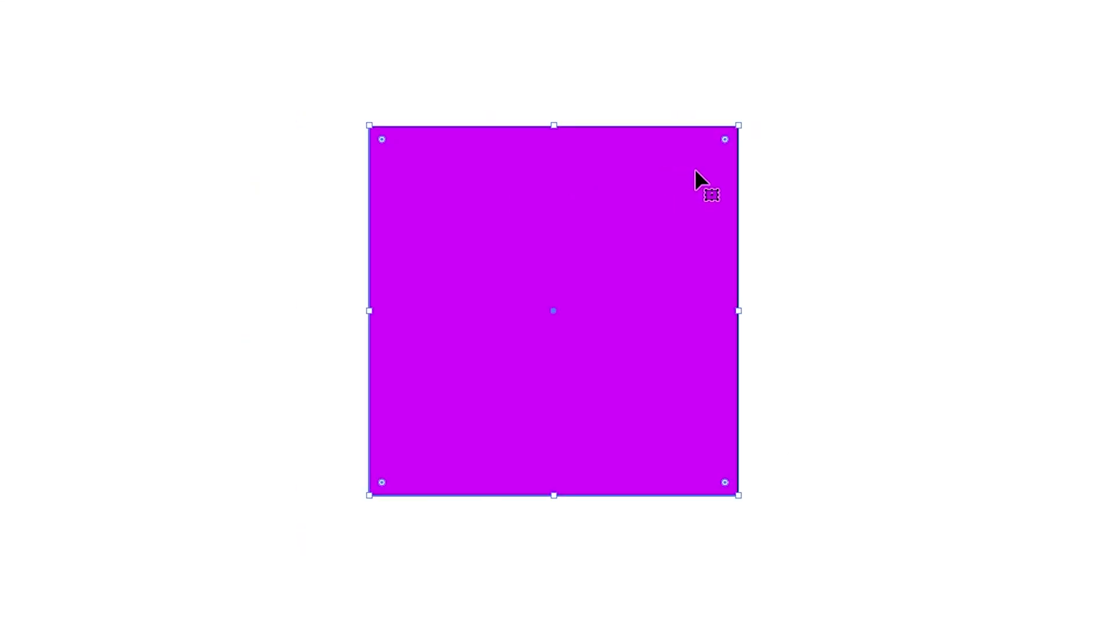
# Step: Try rounding the purple square's corners with its on-canvas corner widgets
pyautogui.moveTo(723, 141); pyautogui.dragTo(646, 218)
pyautogui.click(1050, 181)
pyautogui.moveTo(723, 145); pyautogui.dragTo(584, 284)
pyautogui.click(910, 402)
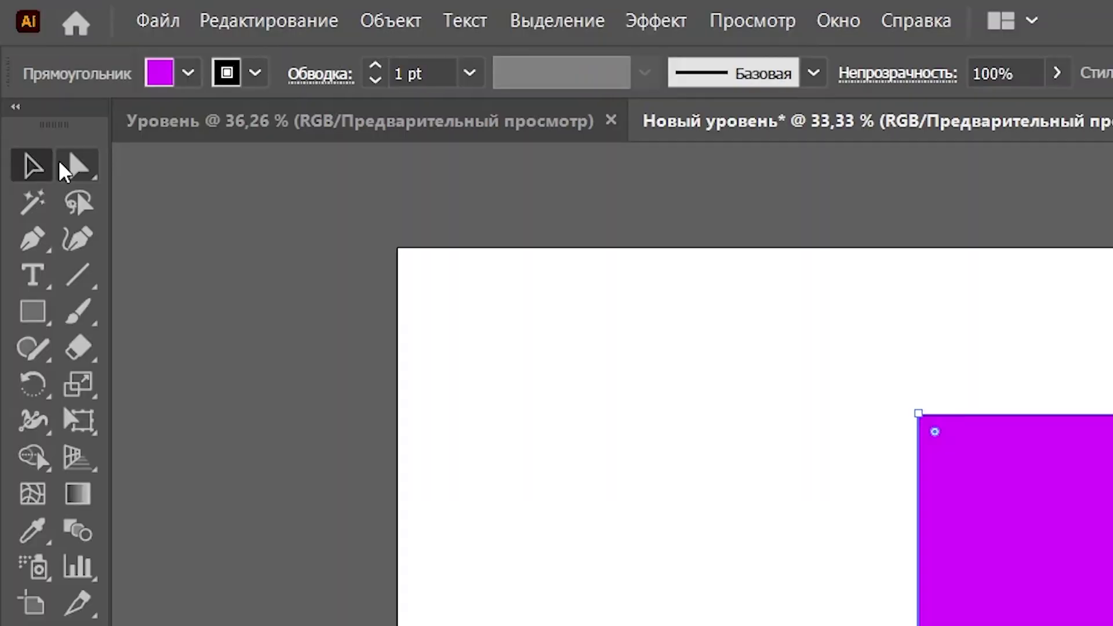
# Step: Round only the purple square's top-left corner with a radius of 200 px using Direct Selection
pyautogui.click(75, 163)
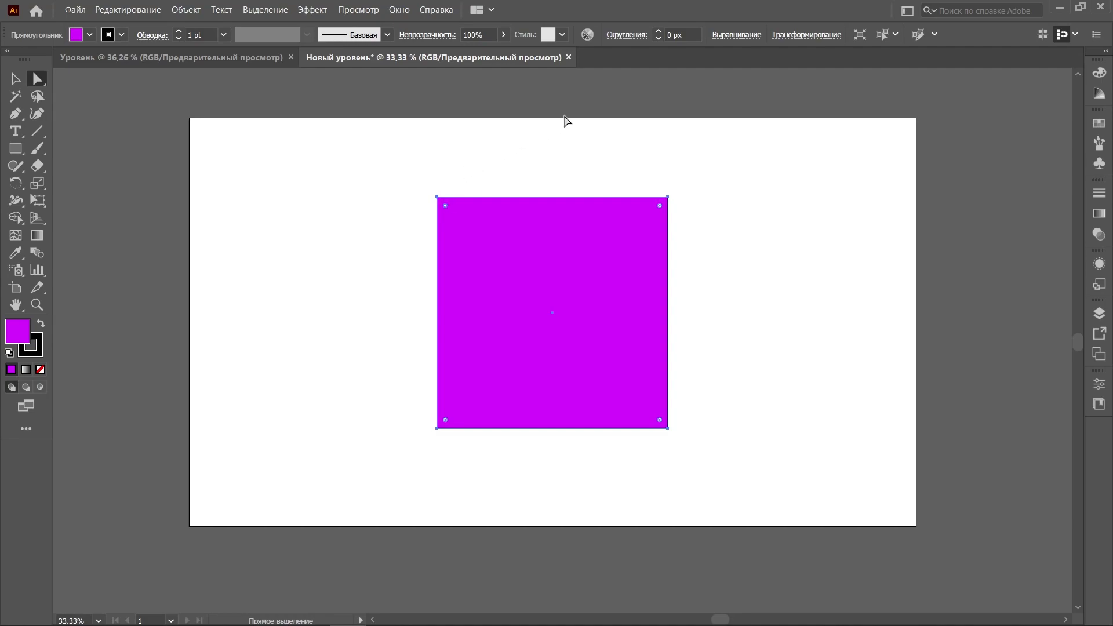
pyautogui.scroll(7, 687, 34)
pyautogui.scroll(-7, 688, 33)
pyautogui.moveTo(690, 32); pyautogui.dragTo(639, 28)
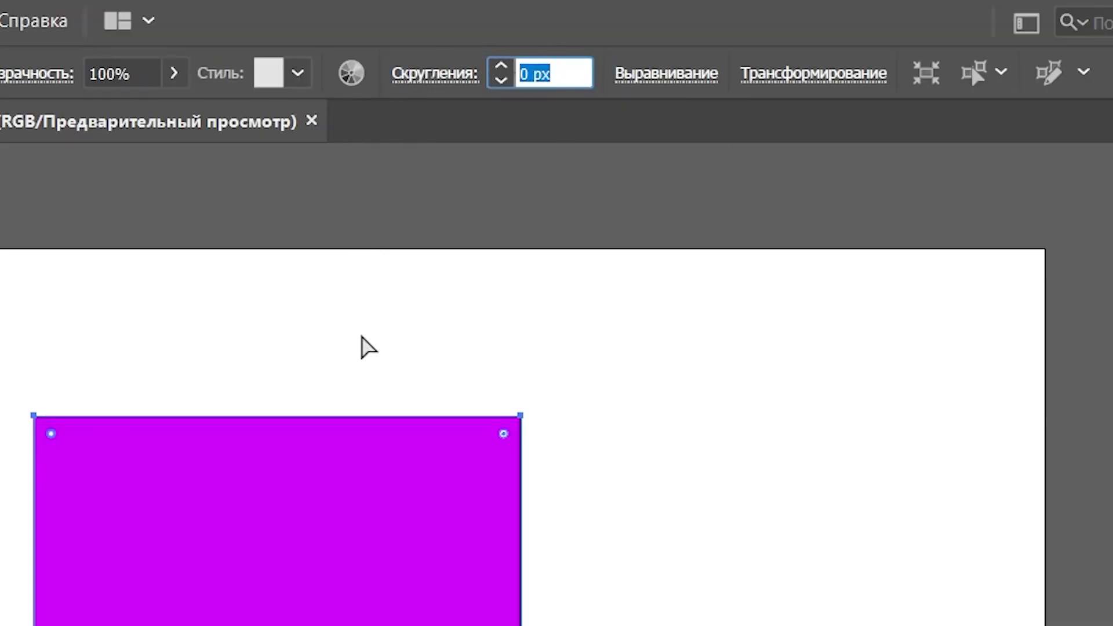
pyautogui.write('20')
pyautogui.write('0')
pyautogui.press('Return')
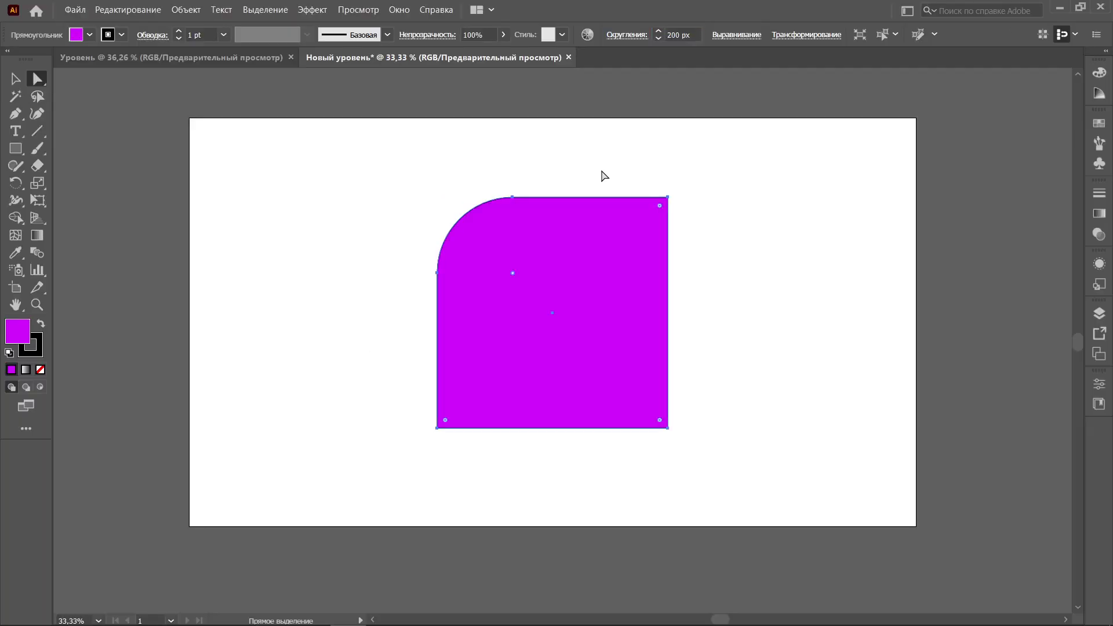
pyautogui.click(492, 169)
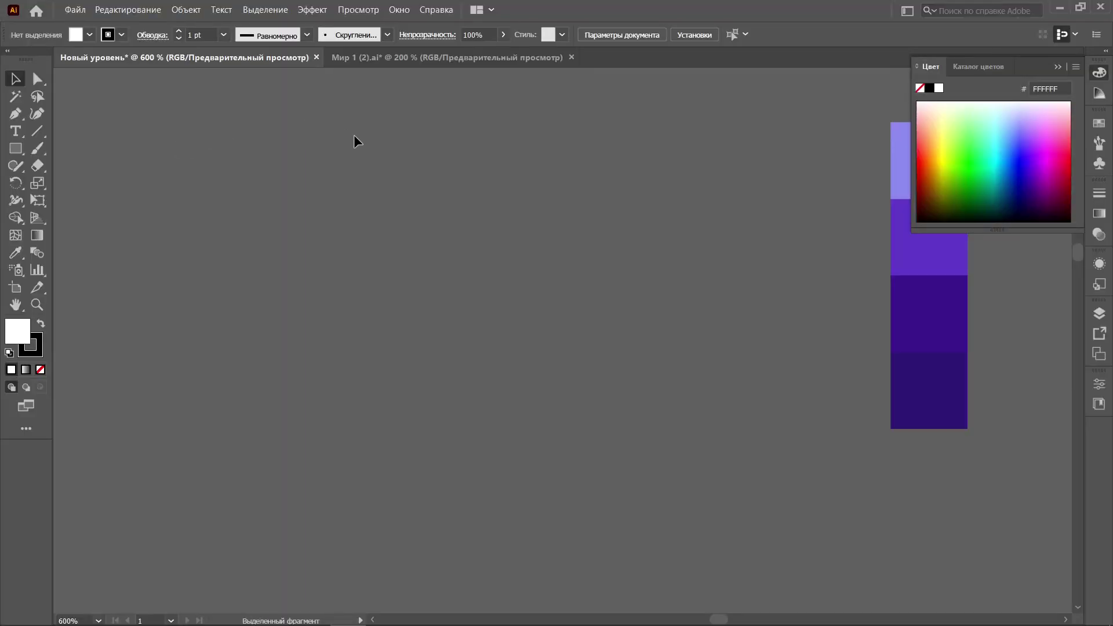
# Step: Create a 64 × 64 px square and place it beside the purple colour palette
pyautogui.click(15, 148)
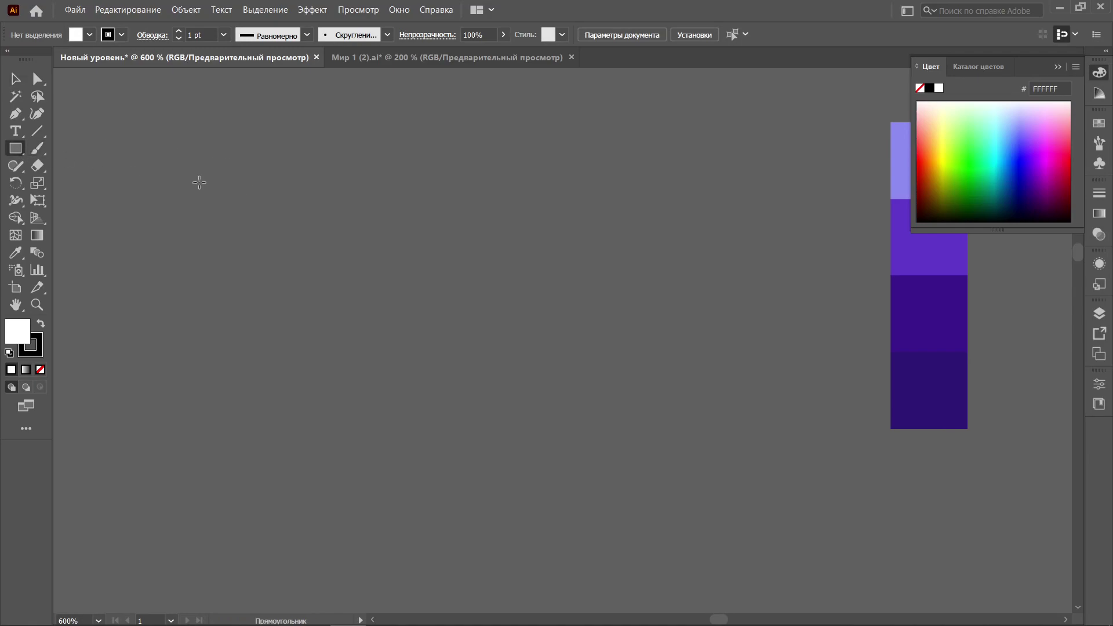
pyautogui.click(529, 290)
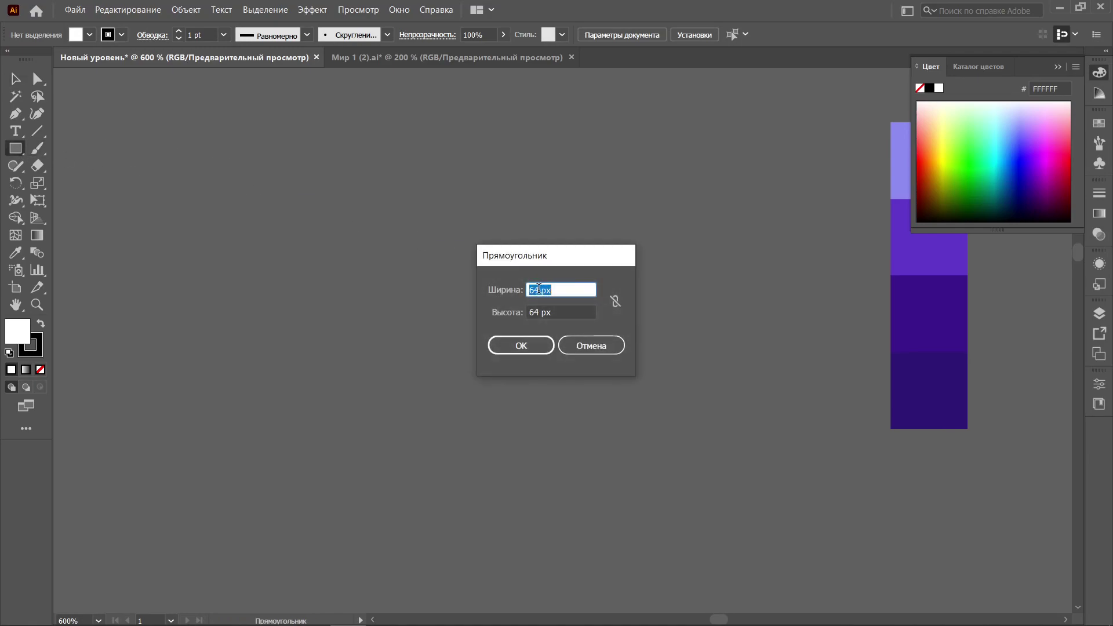
pyautogui.click(524, 313)
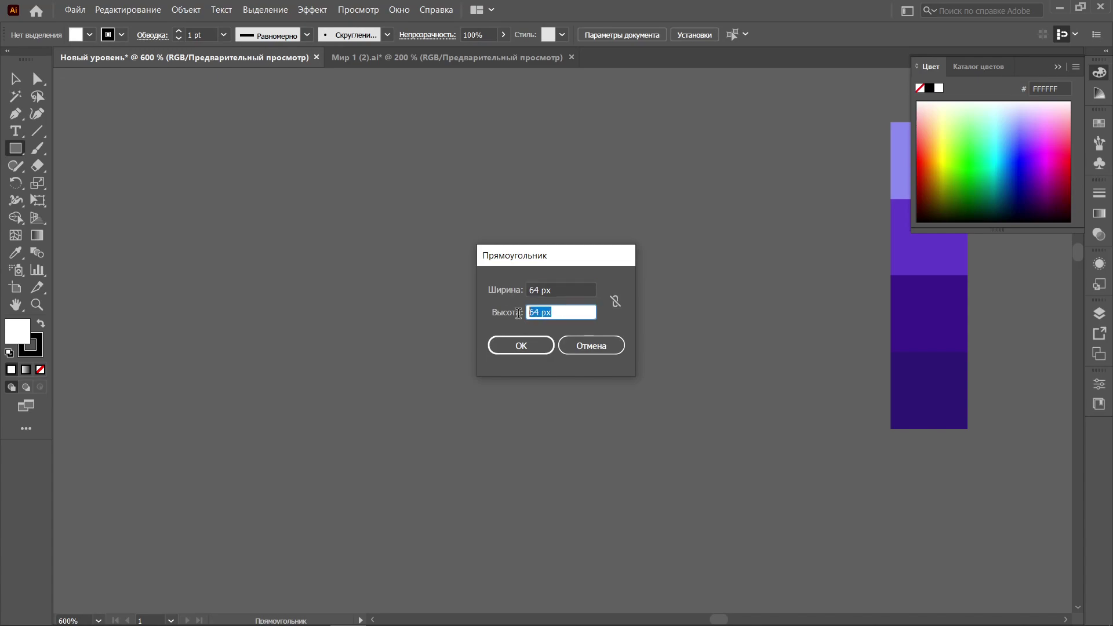
pyautogui.click(518, 348)
pyautogui.press('v')
pyautogui.moveTo(665, 430); pyautogui.dragTo(475, 275)
# Step: Remove the square's stroke and fill it with the medium purple sampled from the palette's second swatch
pyautogui.click(32, 346)
pyautogui.click(40, 369)
pyautogui.click(27, 334)
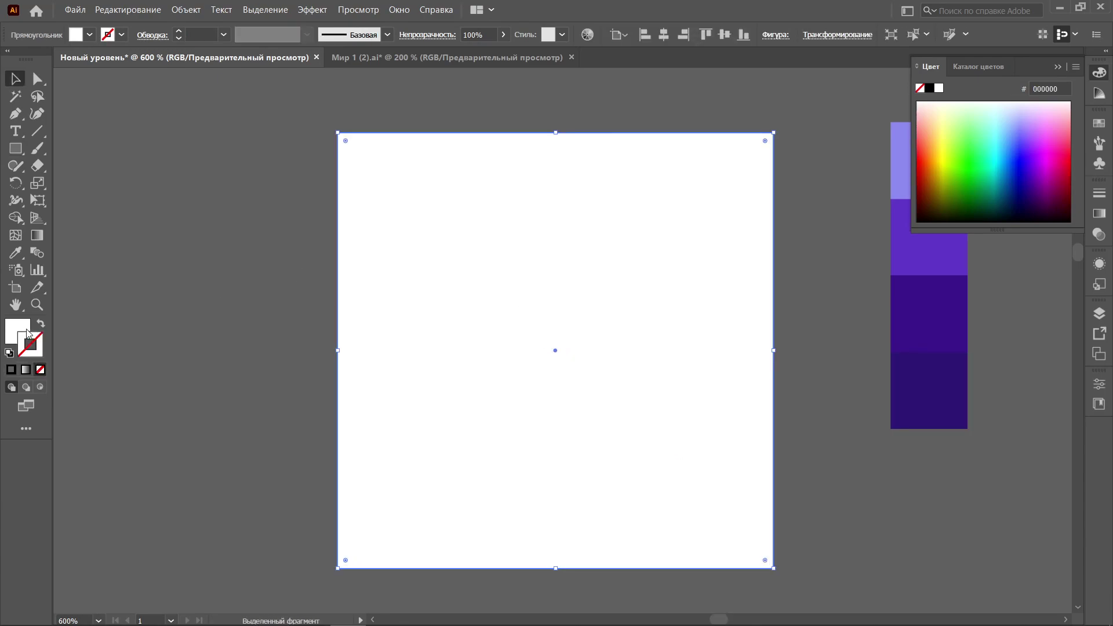
pyautogui.press('i')
pyautogui.click(922, 240)
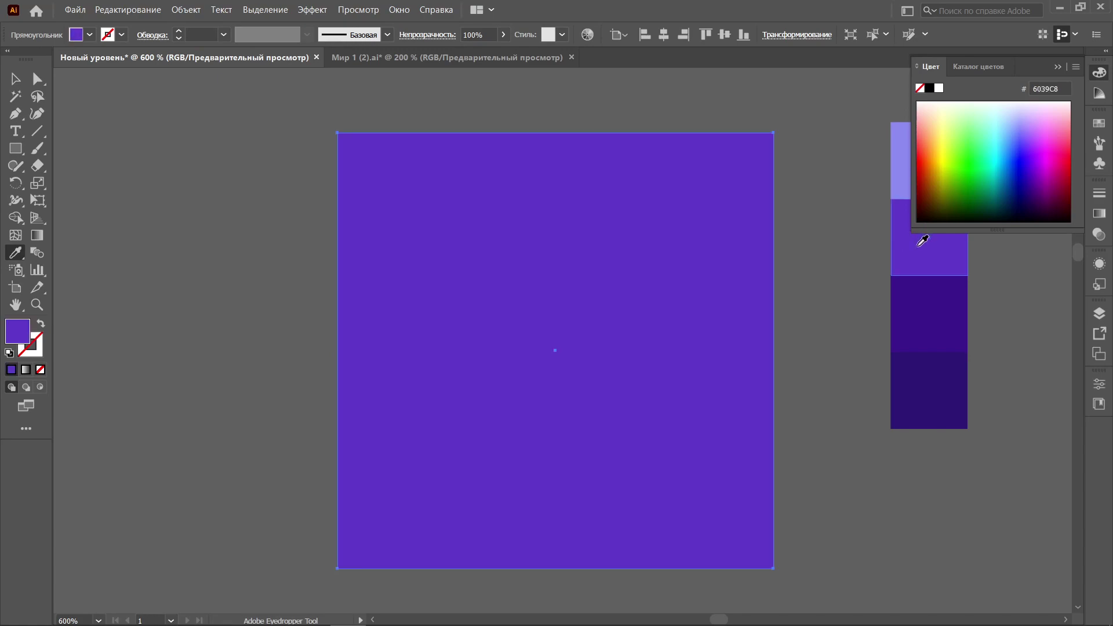
pyautogui.press('v')
pyautogui.click(822, 283)
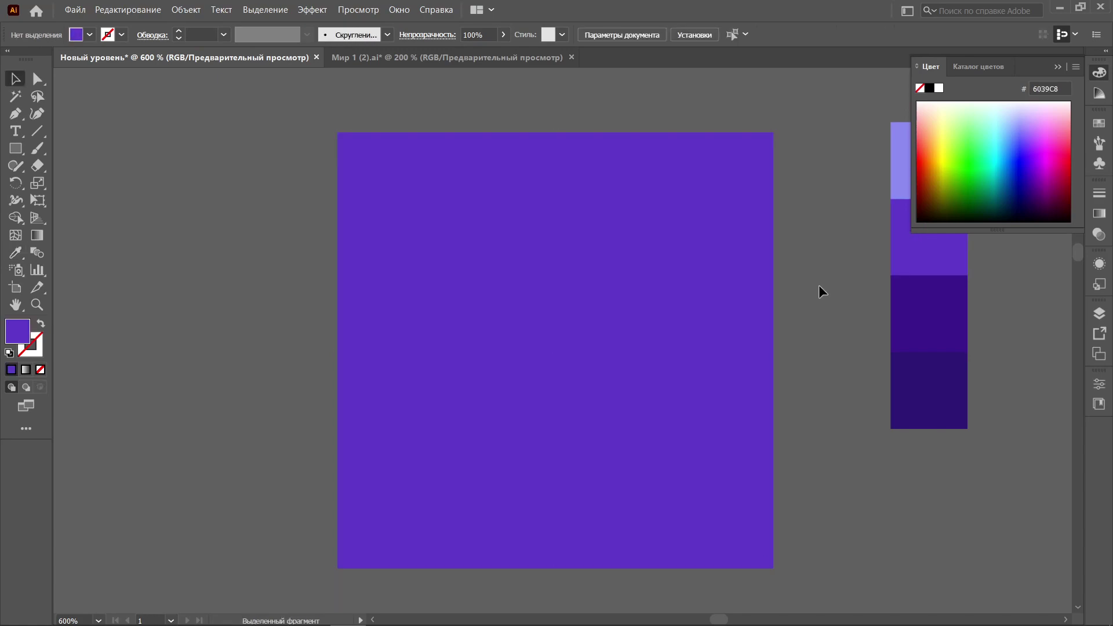
# Step: Make a light lavender strip over the square's top quarter from an in-place copy, sampling the palette's lightest swatch
pyautogui.click(496, 308)
pyautogui.hotkey('ctrl', 'c')
pyautogui.hotkey('ctrl', 'f')
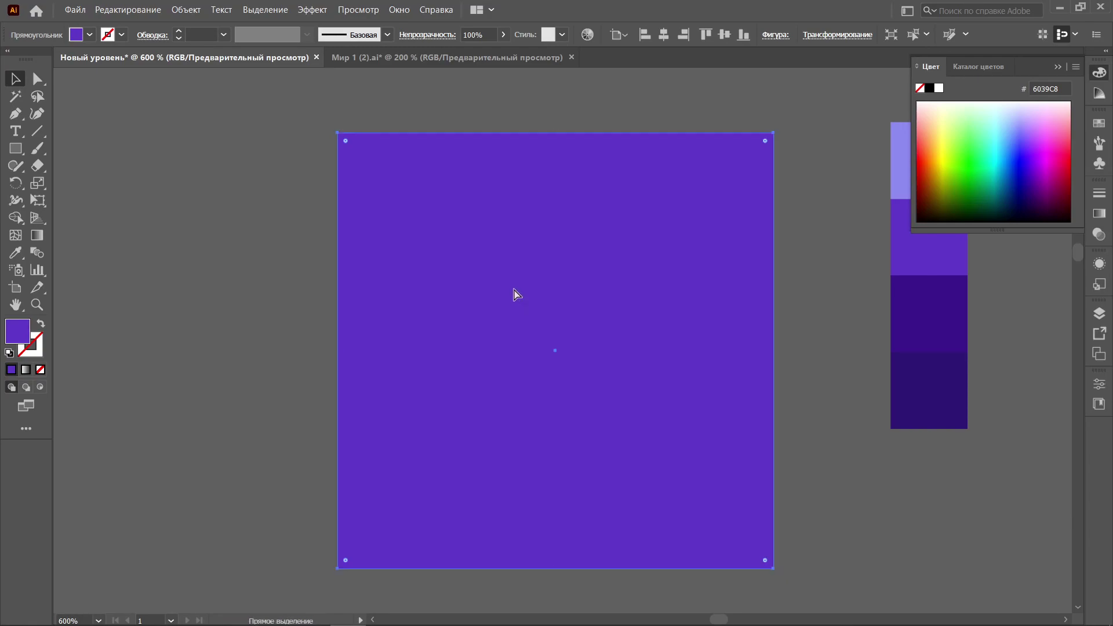
pyautogui.moveTo(568, 337); pyautogui.dragTo(328, 470)
pyautogui.hotkey('ctrl', 'z')
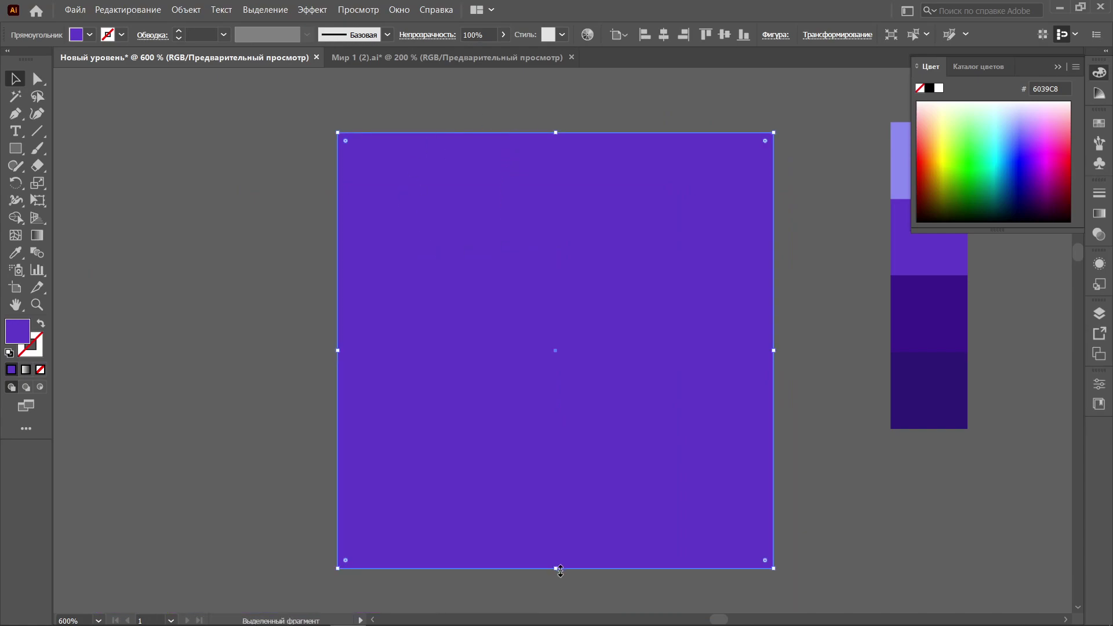
pyautogui.moveTo(558, 572); pyautogui.dragTo(569, 239)
pyautogui.click(23, 253)
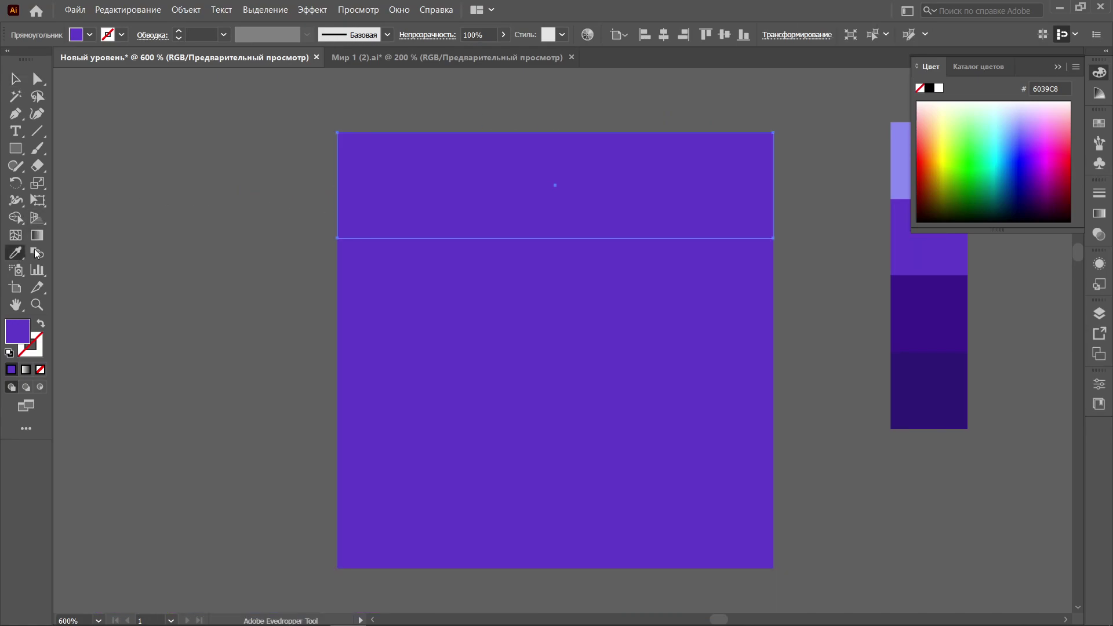
pyautogui.click(898, 131)
# Step: Create a lavender triangle with the Polygon tool, flipped point-down and placed against the strip's lower edge
pyautogui.moveTo(15, 148); pyautogui.dragTo(116, 201)
pyautogui.click(517, 259)
pyautogui.click(537, 357)
pyautogui.click(16, 79)
pyautogui.moveTo(514, 190); pyautogui.dragTo(500, 396)
pyautogui.moveTo(506, 330); pyautogui.dragTo(494, 276)
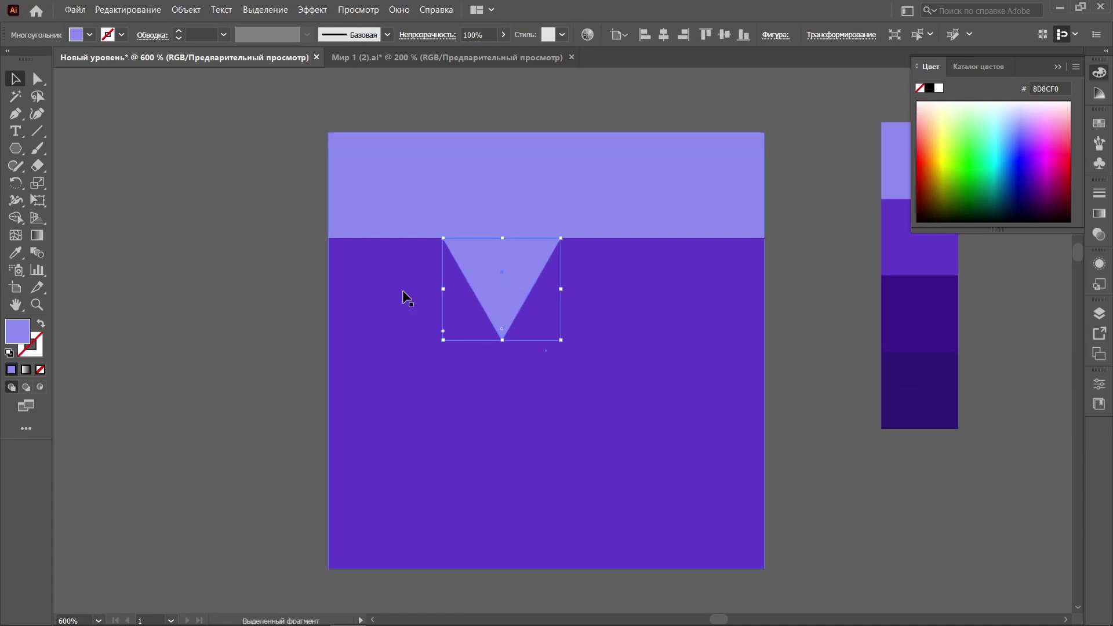
# Step: Widen the lavender triangle and round its lower tip
pyautogui.moveTo(560, 289); pyautogui.dragTo(622, 291)
pyautogui.moveTo(530, 329); pyautogui.dragTo(445, 288)
pyautogui.click(224, 242)
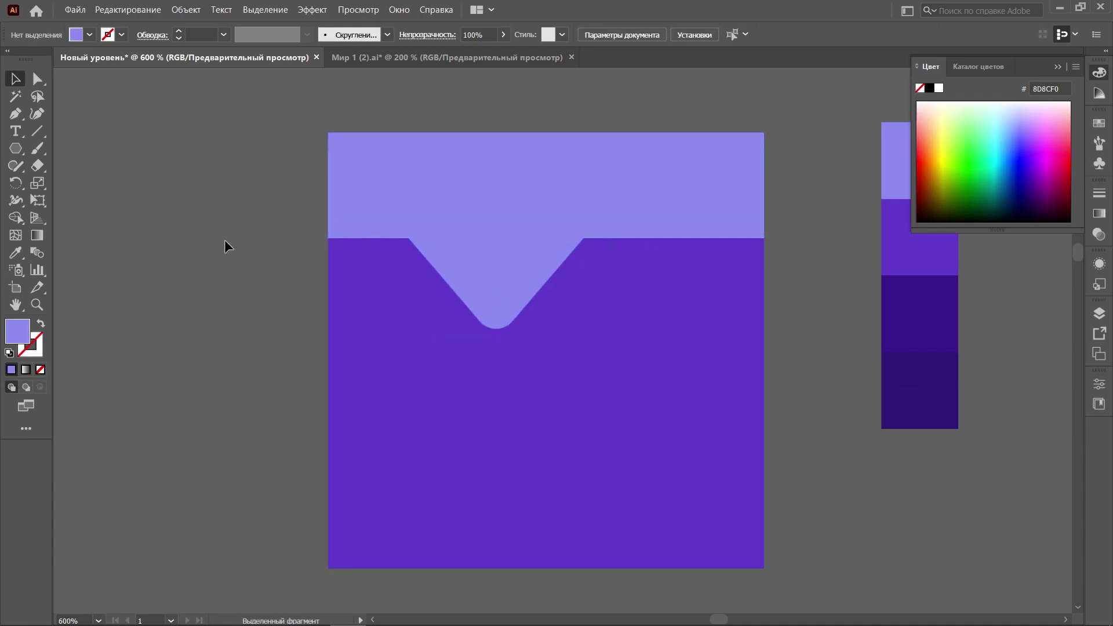
# Step: Add a thin white strip along the tile's upper edge and duplicate it just beneath with a gradient fill
pyautogui.click(543, 231)
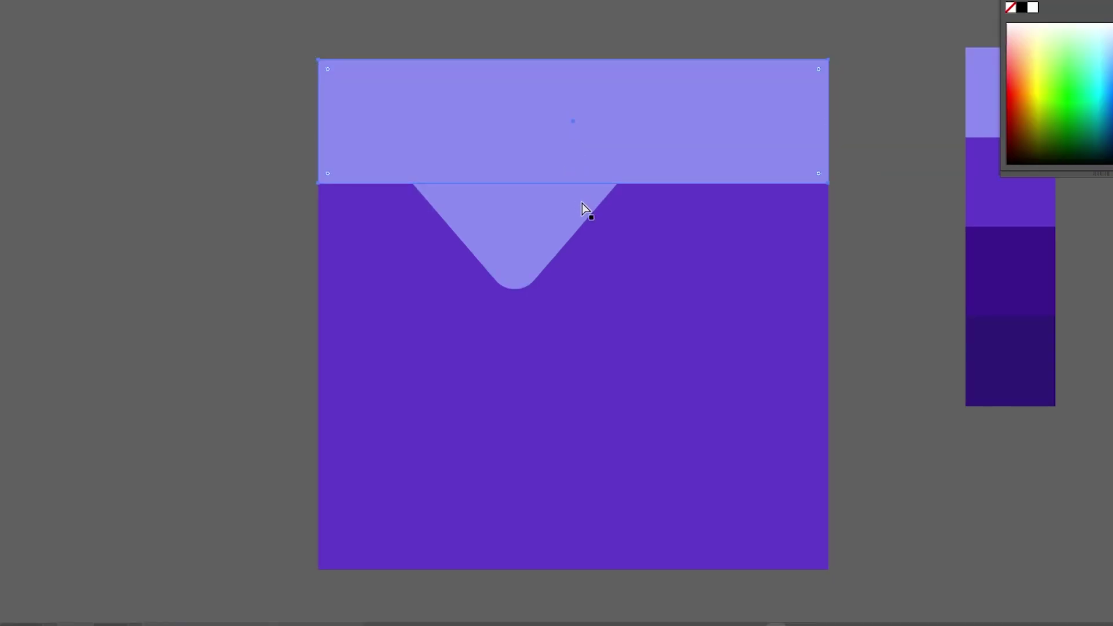
pyautogui.moveTo(576, 187); pyautogui.dragTo(586, 95)
pyautogui.click(1032, 8)
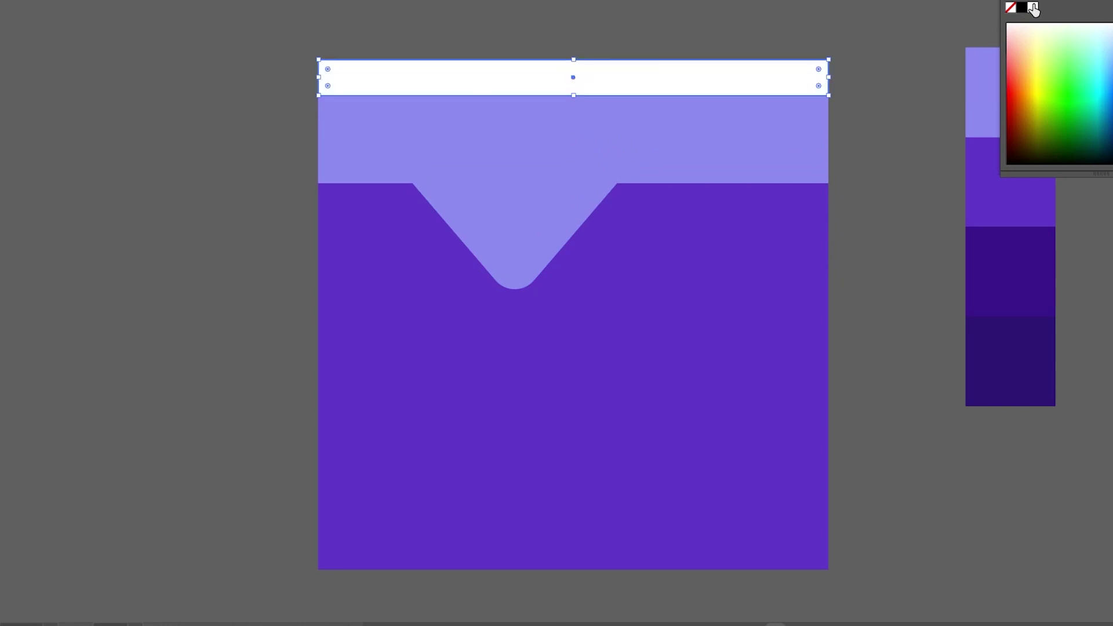
pyautogui.click(88, 52)
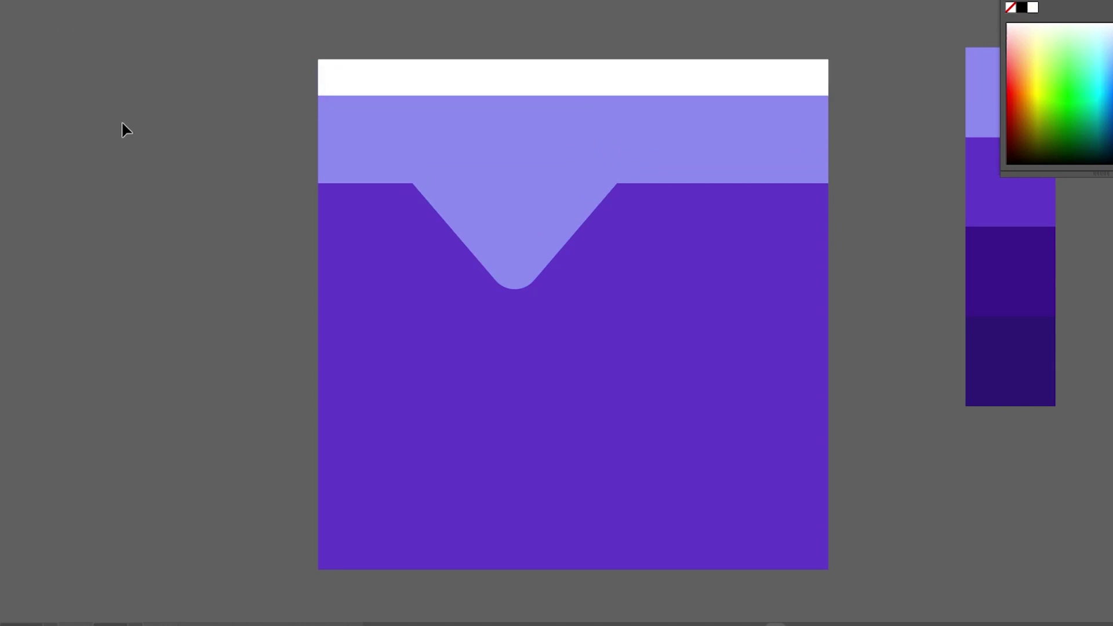
pyautogui.moveTo(370, 77); pyautogui.dragTo(375, 109)
pyautogui.press('.')
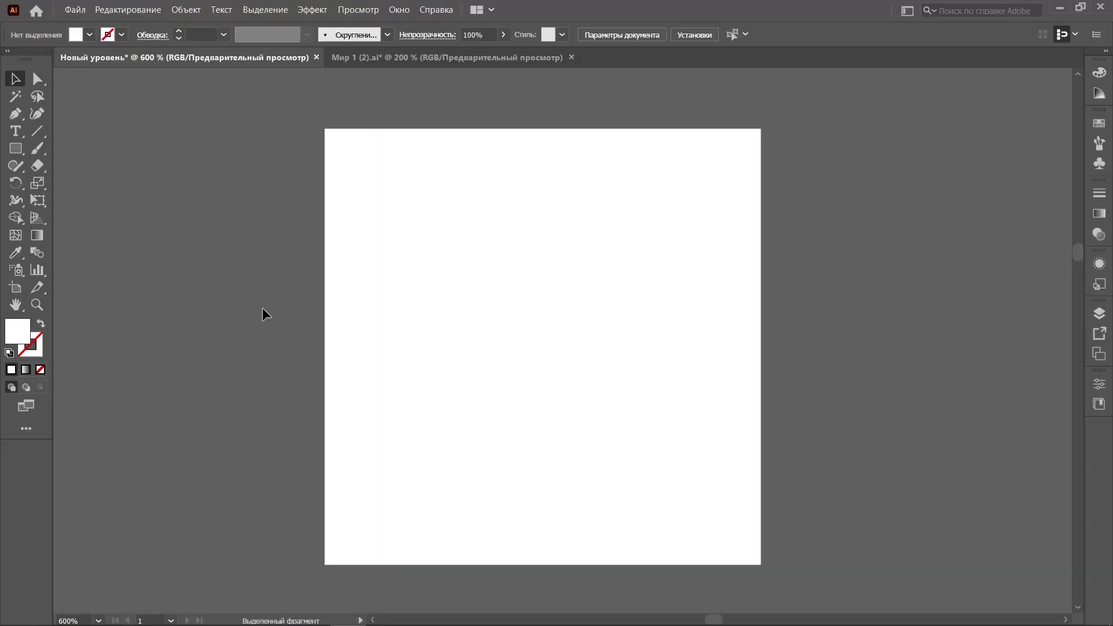
# Step: Fill the white square with a linear gradient and set its black end stop to white
pyautogui.click(456, 282)
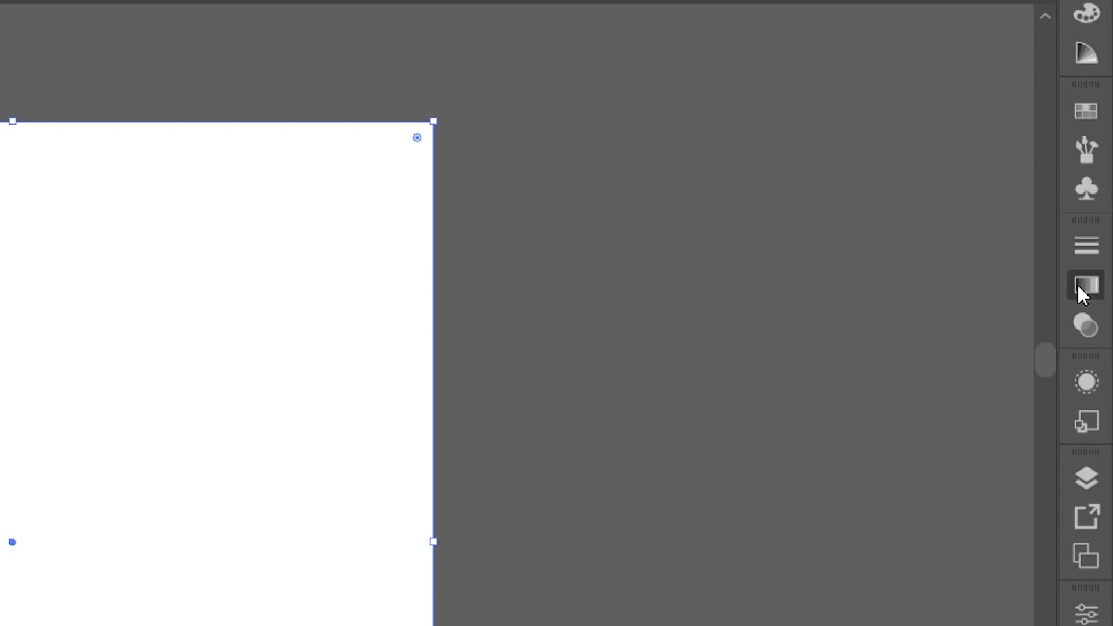
pyautogui.click(1082, 290)
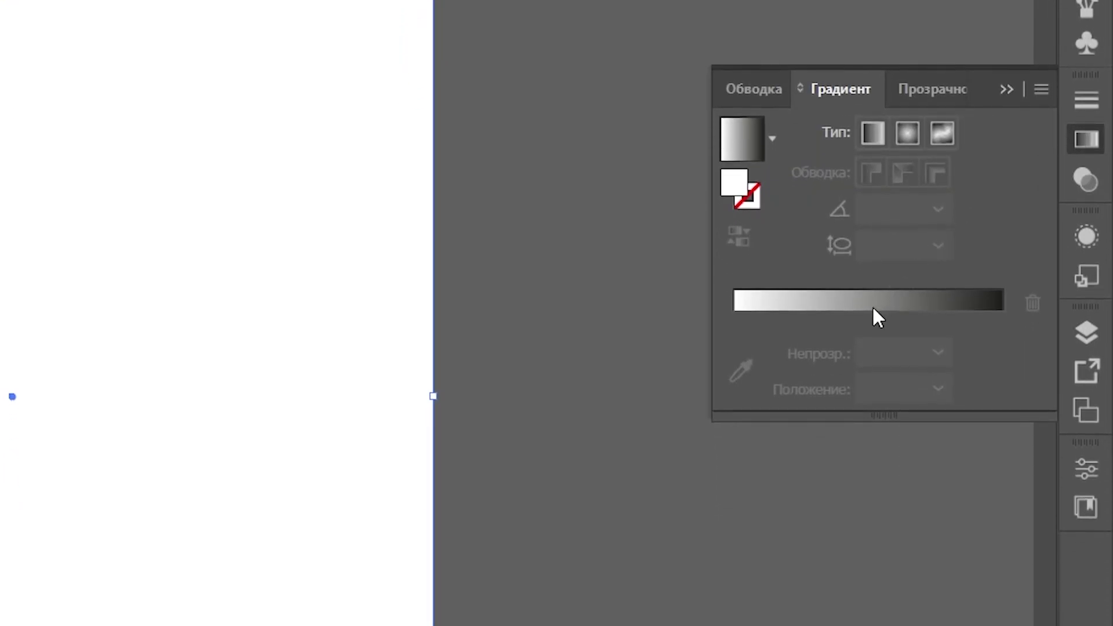
pyautogui.click(873, 309)
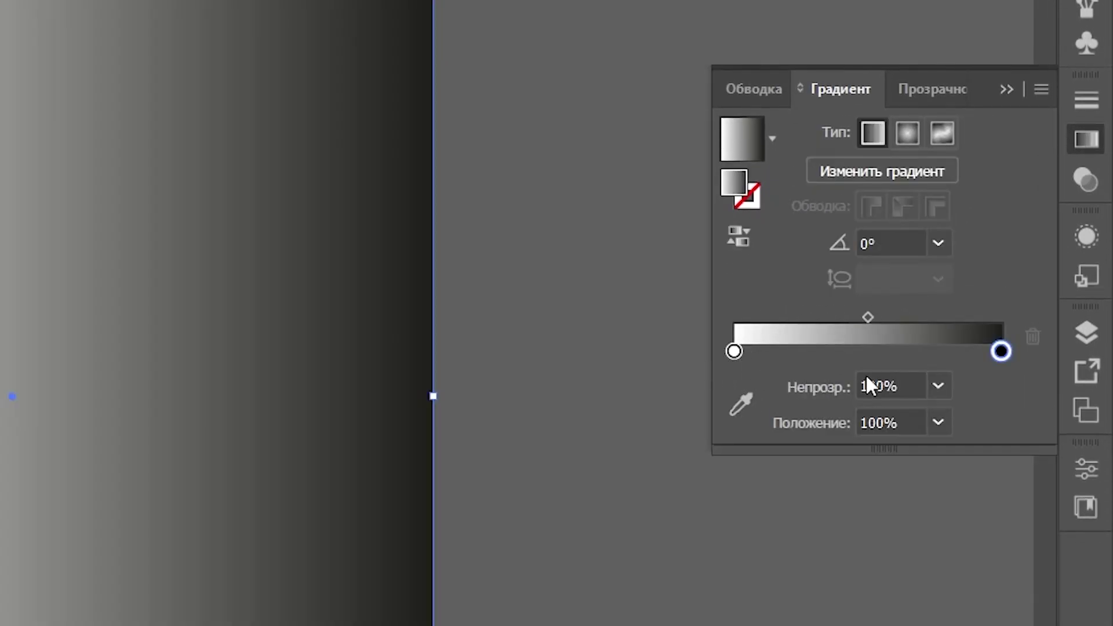
pyautogui.doubleClick(999, 351)
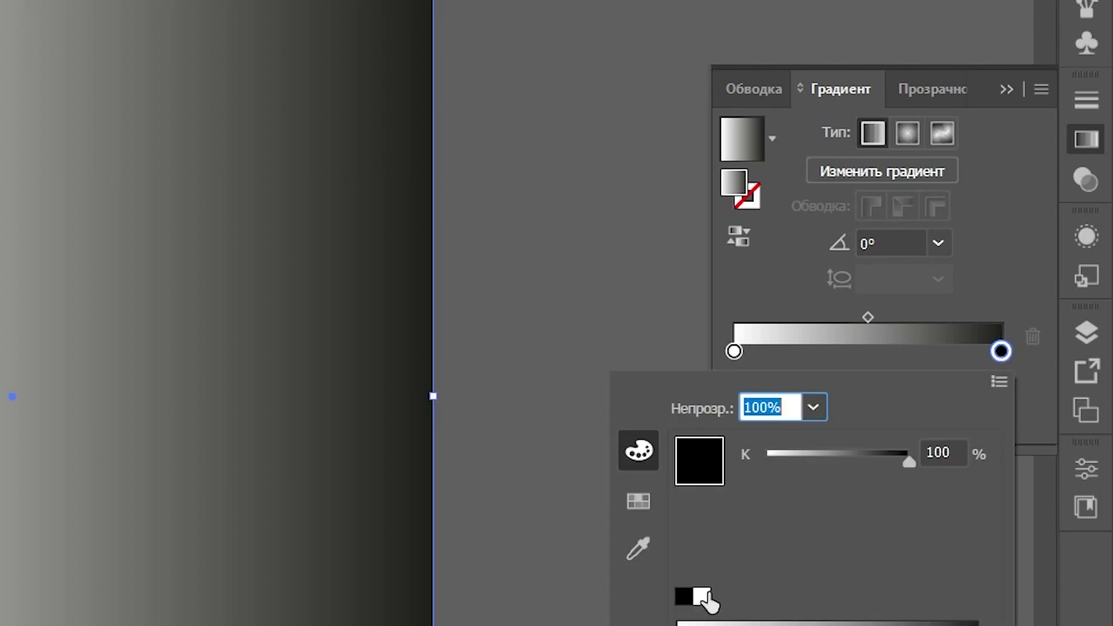
pyautogui.click(703, 597)
pyautogui.press('Escape')
# Step: Set the end stop's opacity to 0% and the gradient angle to -90° so the white fades downward
pyautogui.click(733, 352)
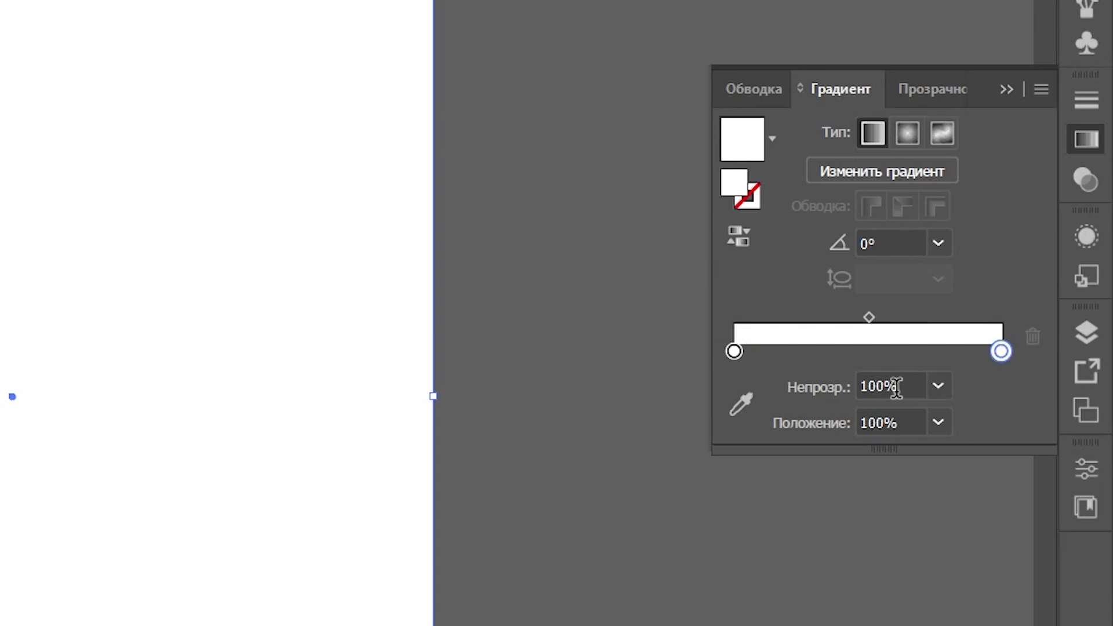
pyautogui.click(896, 388)
pyautogui.write('0')
pyautogui.press('Return')
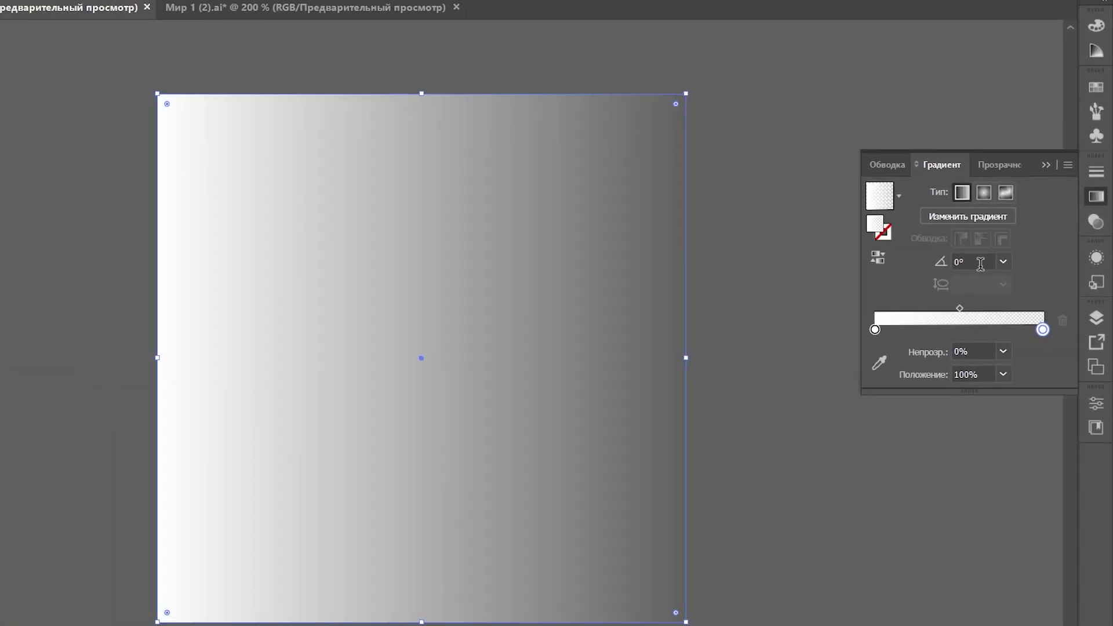
pyautogui.click(902, 246)
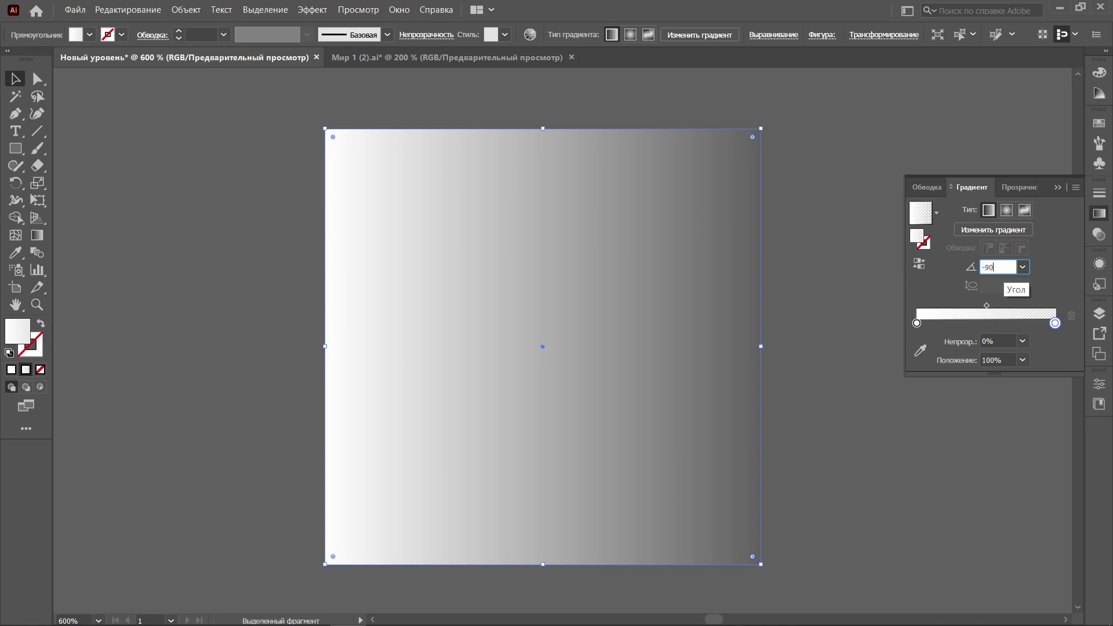
pyautogui.write('-90')
pyautogui.press('Return')
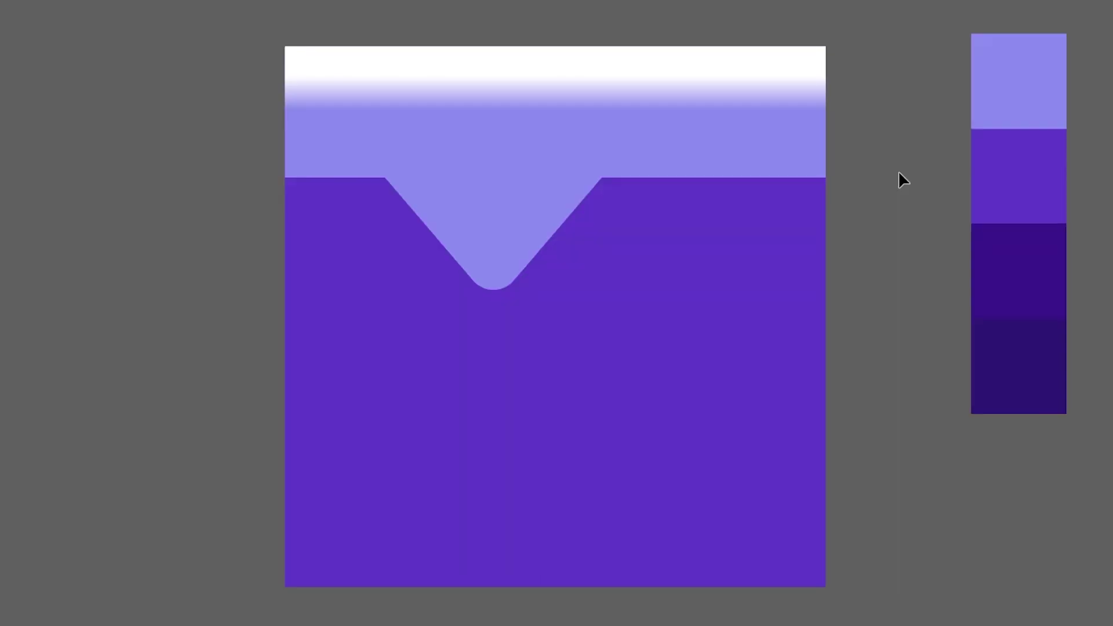
# Step: Copy the purple base square in place and bring the copy in front of all the tile's shapes
pyautogui.click(410, 357)
pyautogui.click(410, 357)
pyautogui.hotkey('ctrl', 'c')
pyautogui.hotkey('ctrl', 'f')
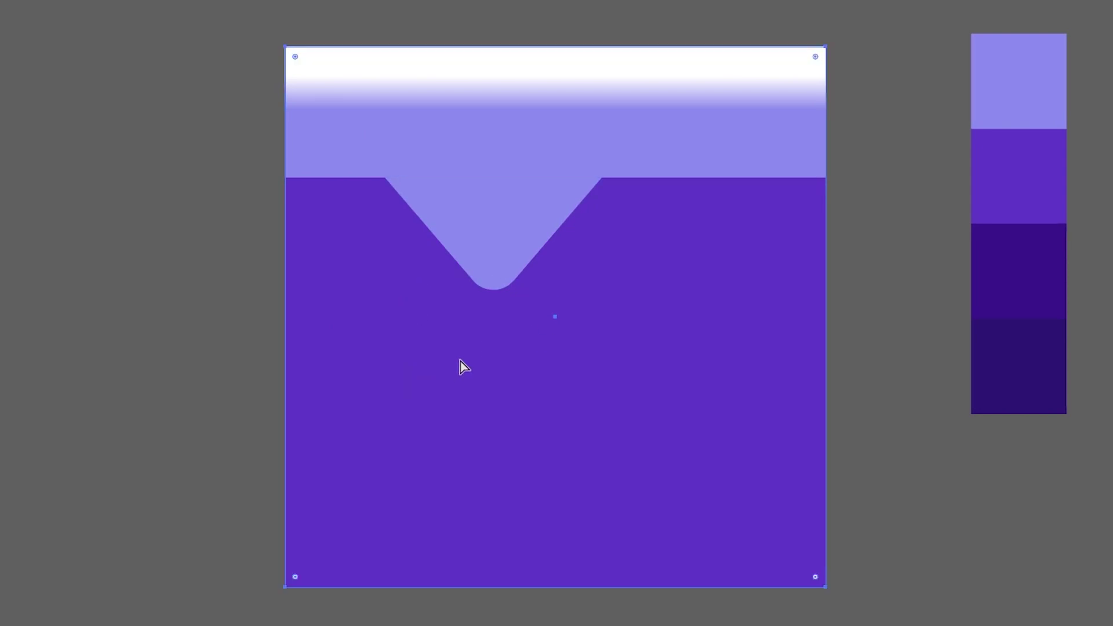
pyautogui.hotkey('ctrl', 'shift', ']')
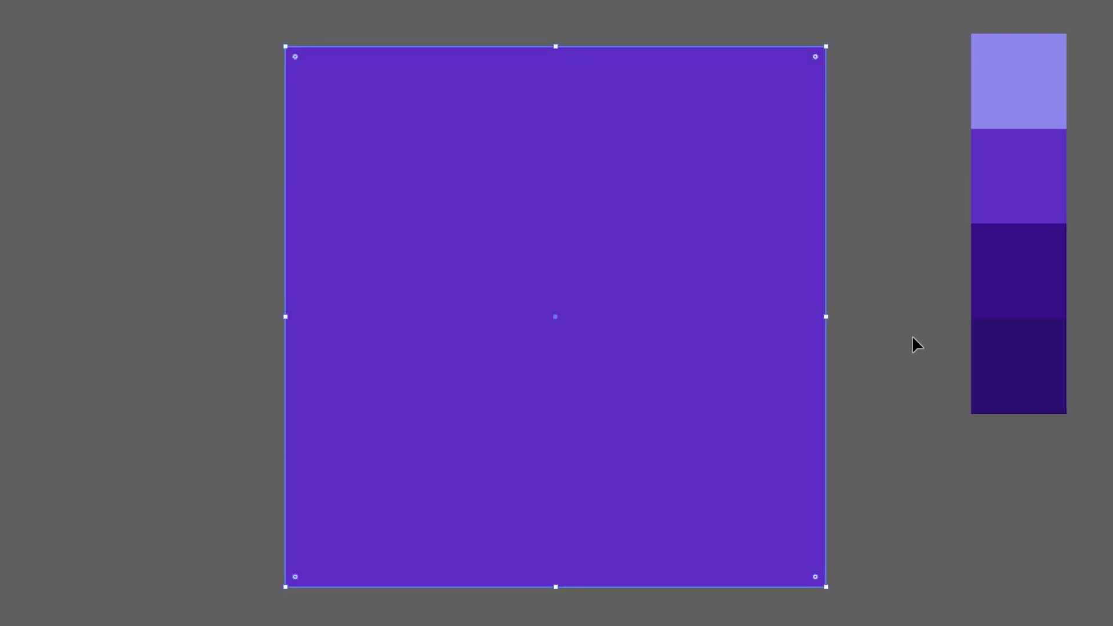
pyautogui.moveTo(570, 213); pyautogui.dragTo(642, 294)
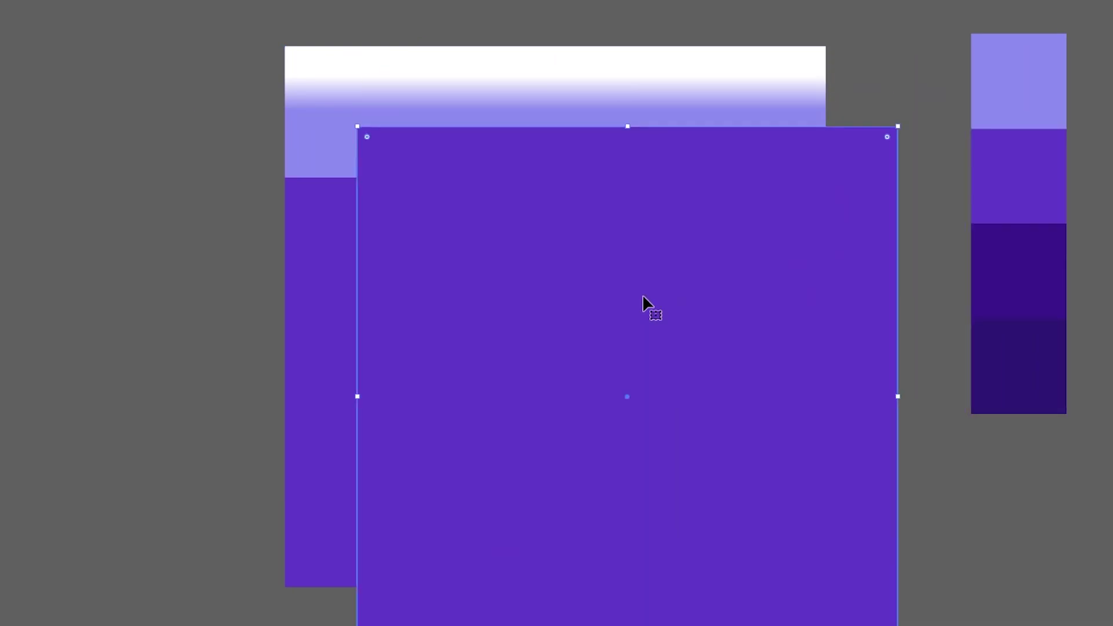
pyautogui.hotkey('ctrl', 'z')
# Step: Select all the tile's shapes and make a clipping mask from the front square
pyautogui.hotkey('ctrl', 'a')
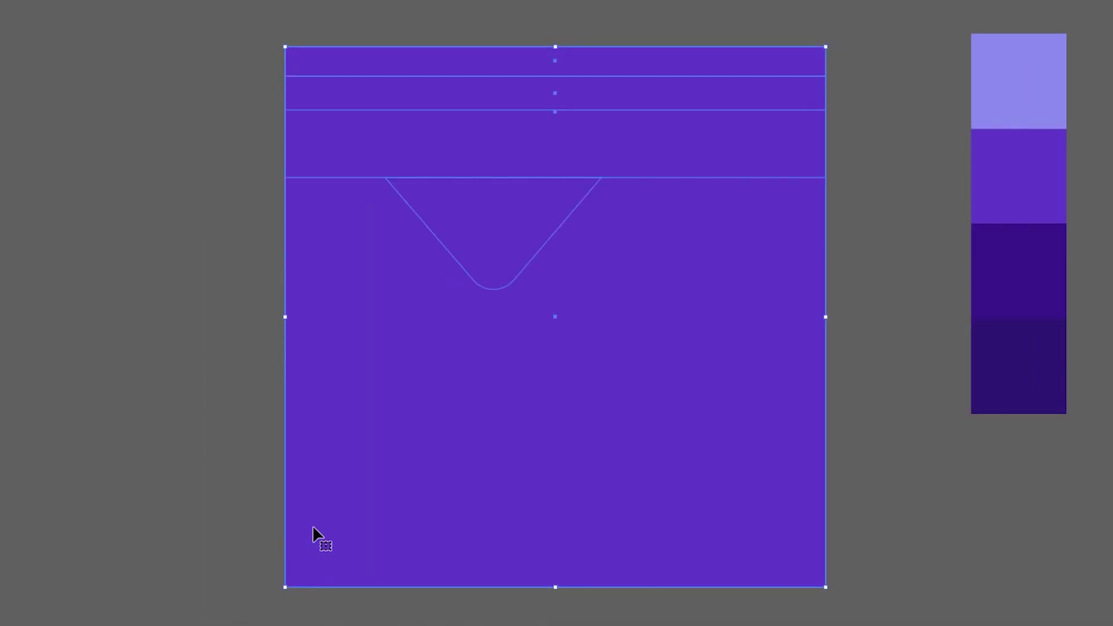
pyautogui.rightClick(506, 344)
pyautogui.click(569, 511)
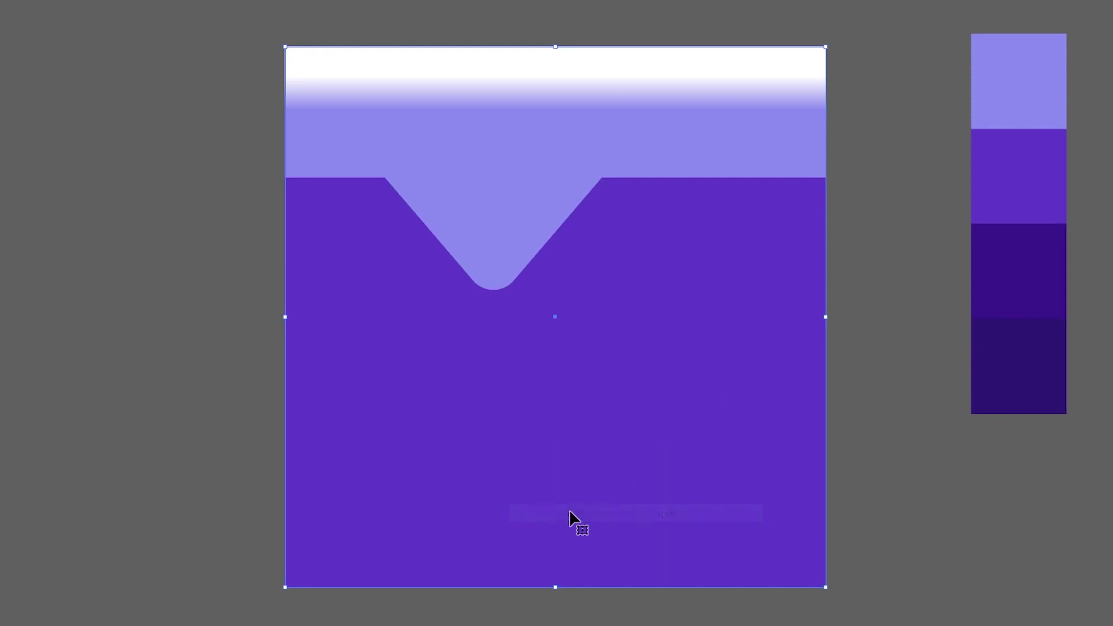
pyautogui.click(961, 462)
# Step: Round all four corners of the tile's clipping mask with a radius of 6 px
pyautogui.moveTo(742, 211); pyautogui.dragTo(578, 340)
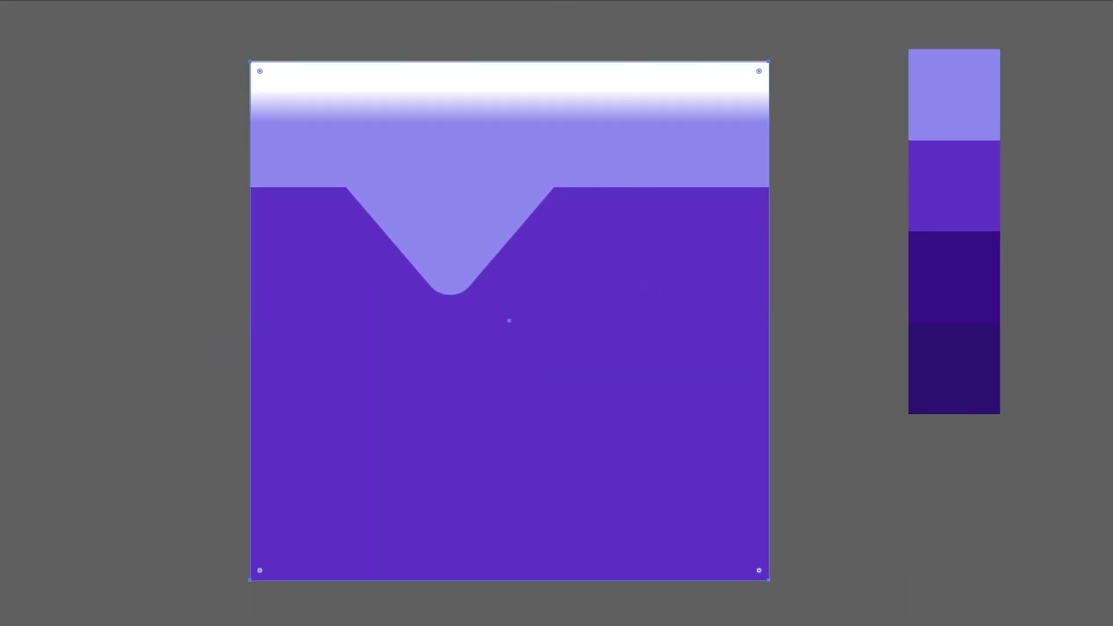
pyautogui.click(492, 0)
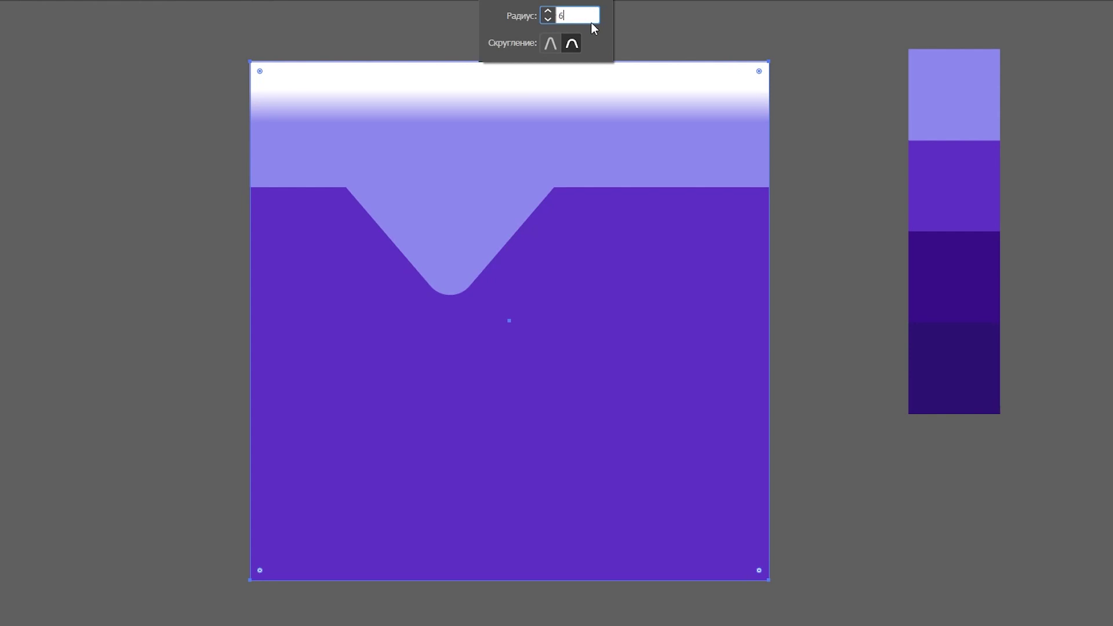
pyautogui.press('Return')
pyautogui.click(128, 88)
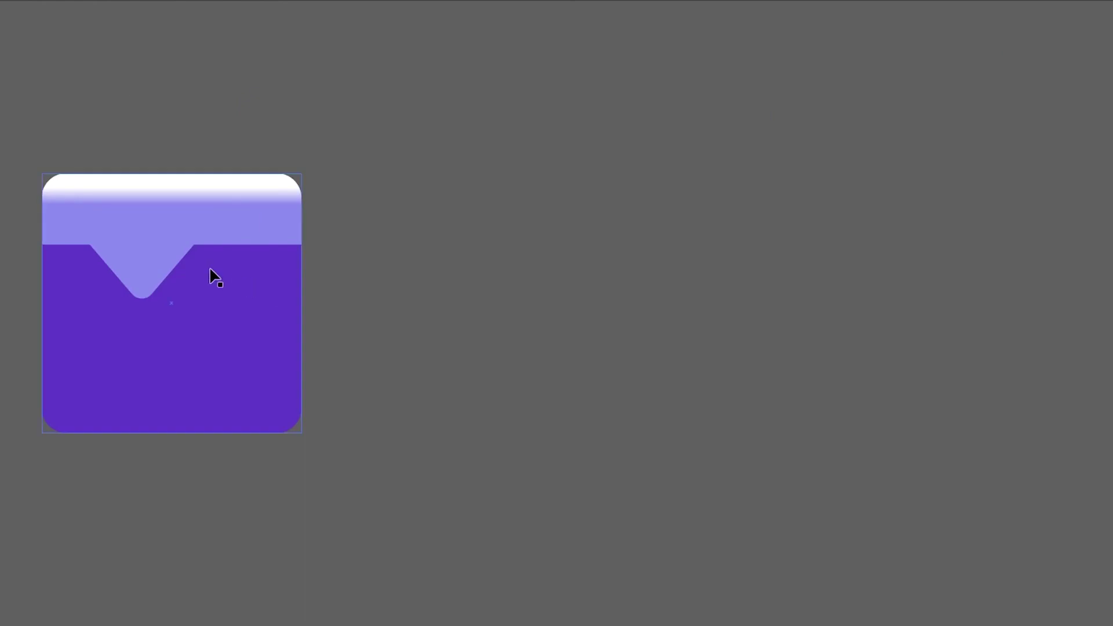
# Step: Duplicate the tile into a row of four and square off mask corners on the second to fourth tiles
pyautogui.moveTo(117, 313); pyautogui.dragTo(378, 355)
pyautogui.moveTo(428, 327); pyautogui.dragTo(924, 305)
pyautogui.click(830, 124)
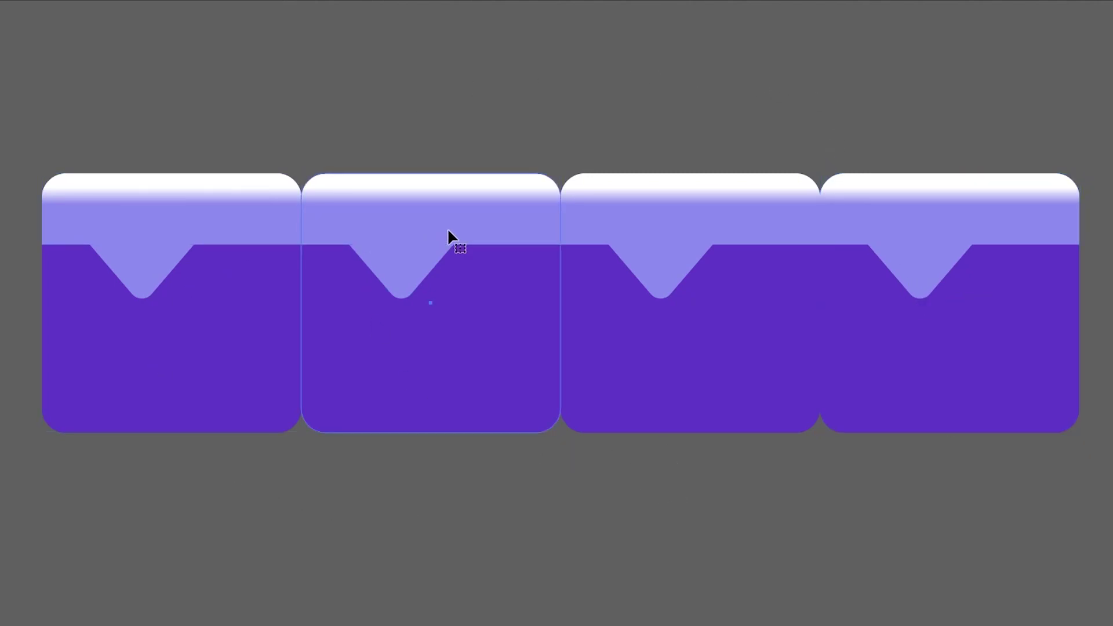
pyautogui.moveTo(539, 197); pyautogui.dragTo(576, 219)
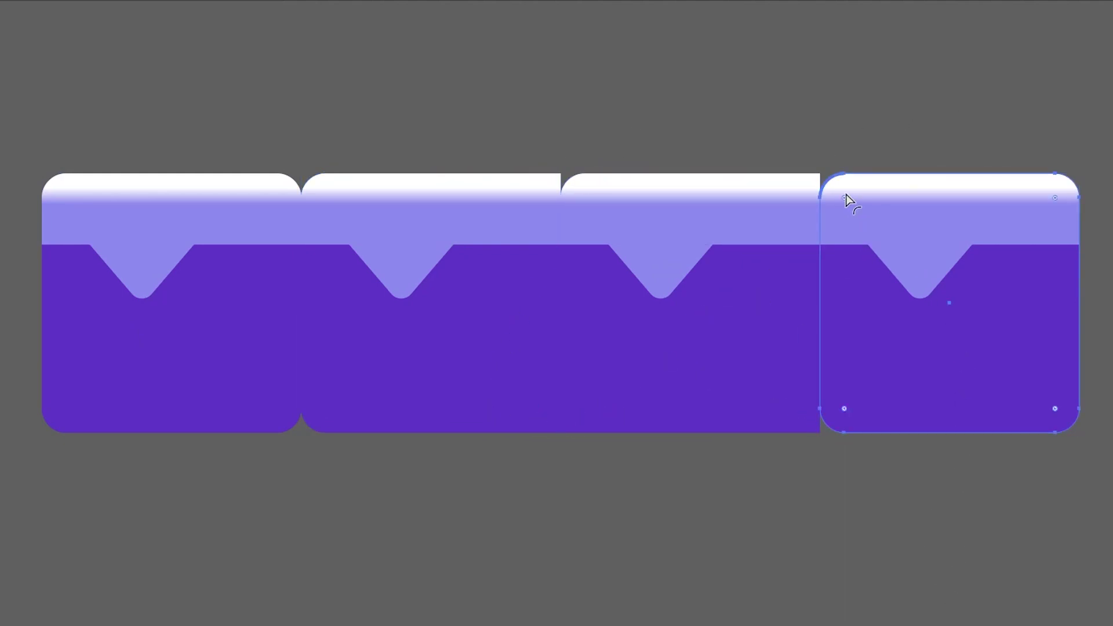
# Step: Copy the first tile 64 px straight down and delete the copy's triangle, lavender strip and white strips
pyautogui.moveTo(167, 174); pyautogui.dragTo(168, 432)
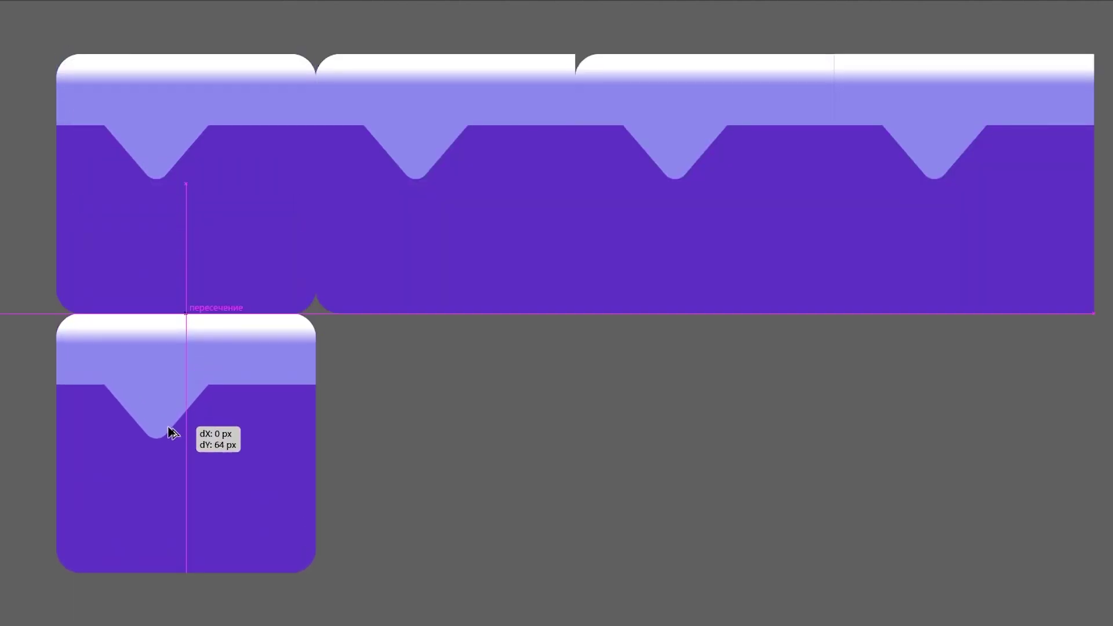
pyautogui.doubleClick(169, 428)
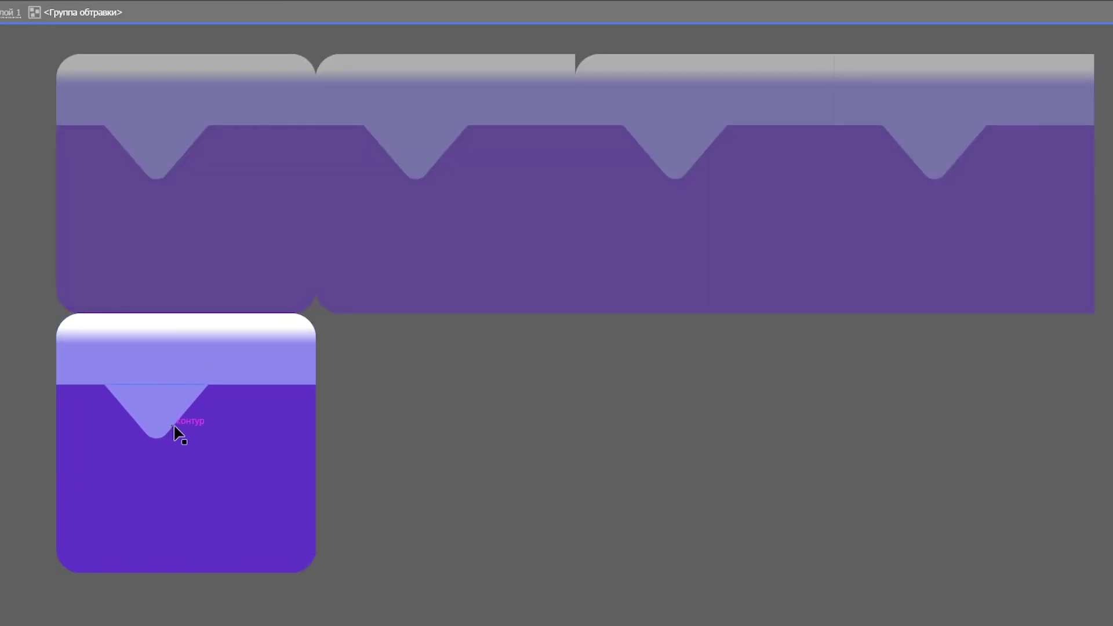
pyautogui.click(157, 372)
pyautogui.press('Delete')
pyautogui.click(154, 389)
pyautogui.press('Delete')
pyautogui.click(166, 338)
pyautogui.press('Delete')
pyautogui.click(169, 323)
pyautogui.press('Escape')
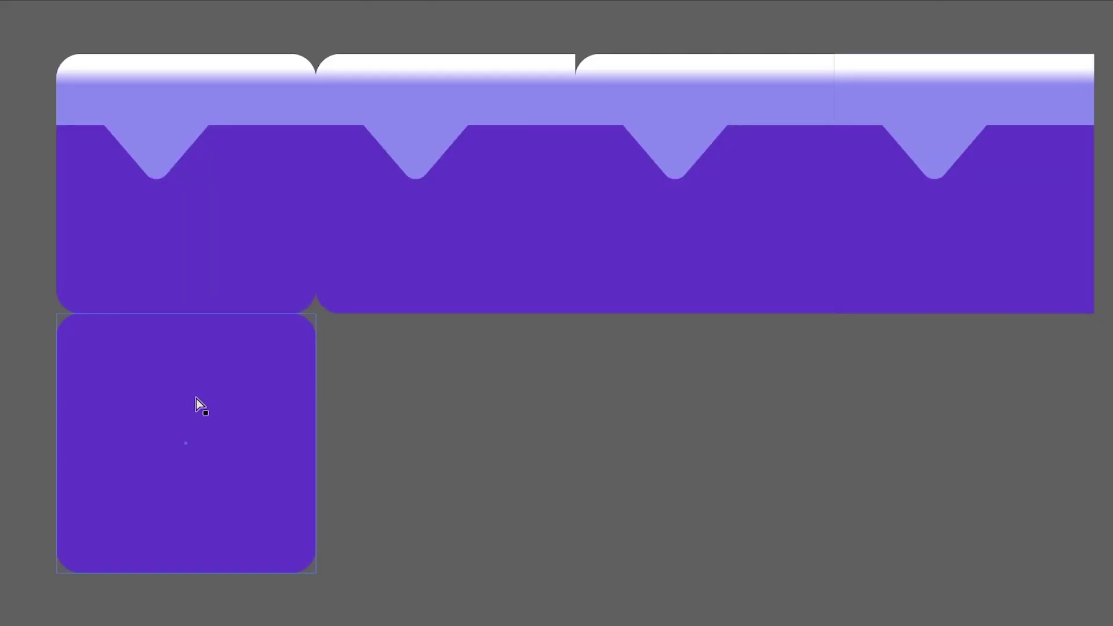
# Step: Recolor the plain lower tile to a darker purple with a brightness of 61%
pyautogui.click(1110, 35)
pyautogui.click(1110, 289)
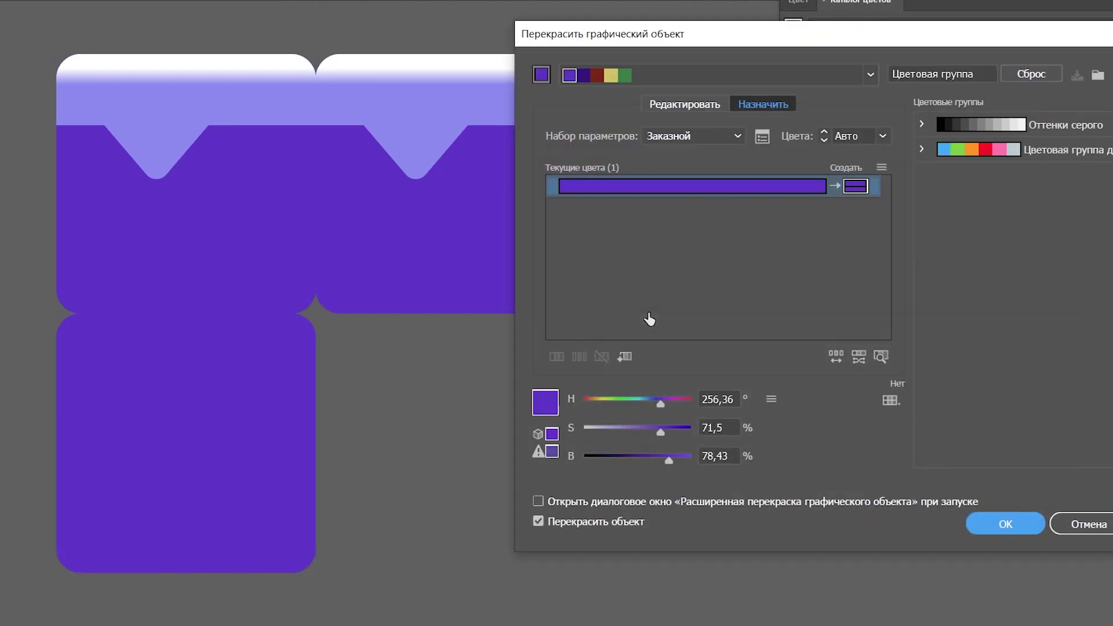
pyautogui.moveTo(661, 460); pyautogui.dragTo(648, 464)
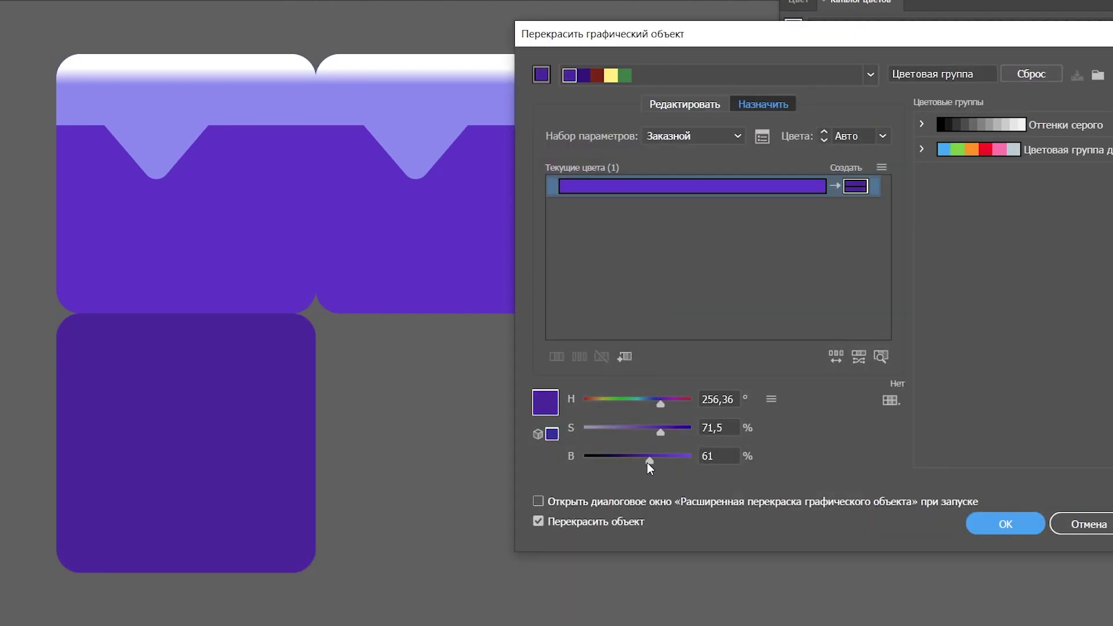
pyautogui.click(984, 517)
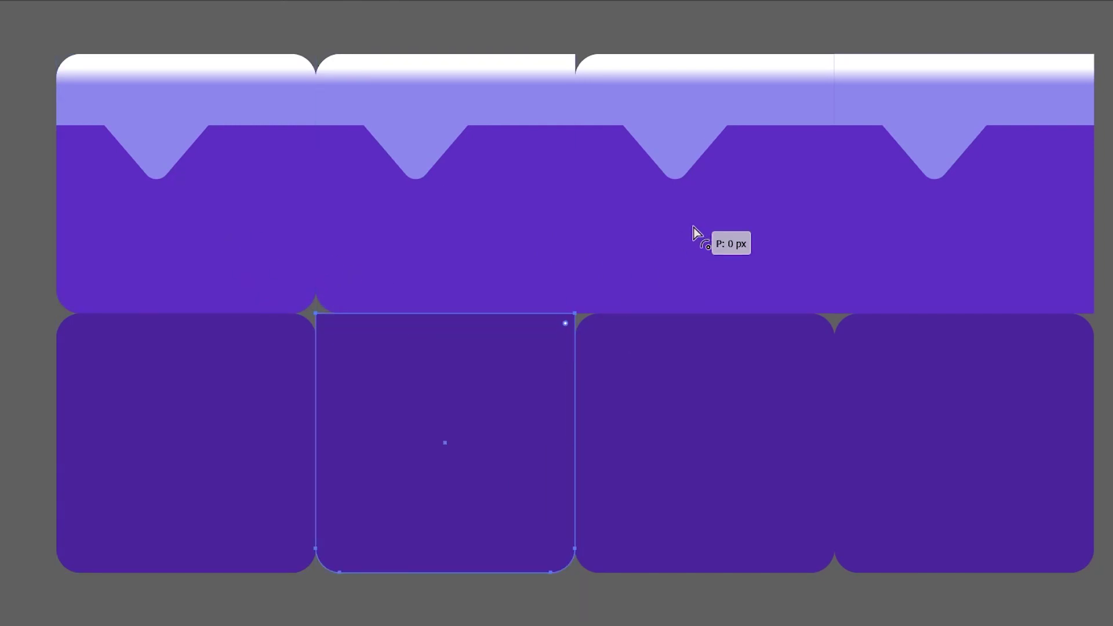
# Step: Square off the third dark tile's corners except its lower-left one, and all corners of the fourth dark tile
pyautogui.click(624, 336)
pyautogui.moveTo(810, 548); pyautogui.dragTo(830, 568)
pyautogui.click(859, 350)
pyautogui.moveTo(858, 338); pyautogui.dragTo(840, 320)
pyautogui.click(22, 203)
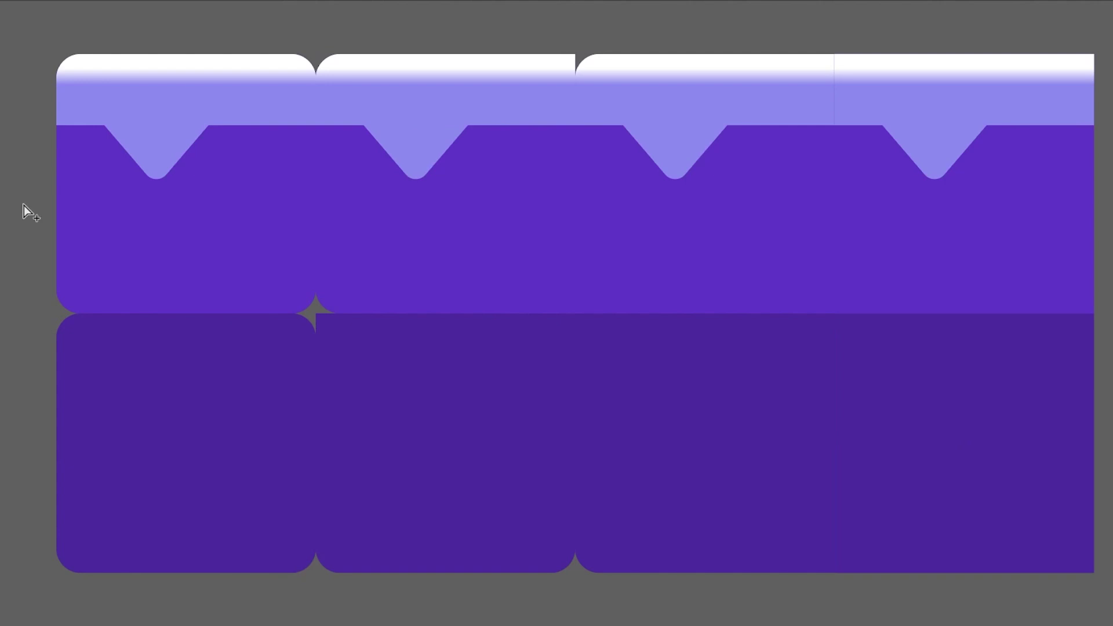
# Step: Copy a two-column block and a single column of the stacked tiles to empty canvas away from the original rows
pyautogui.scroll(-5, 24, 204)
pyautogui.moveTo(219, 351); pyautogui.dragTo(541, 156)
pyautogui.moveTo(117, 288); pyautogui.dragTo(131, 371)
pyautogui.moveTo(129, 359); pyautogui.dragTo(436, 153)
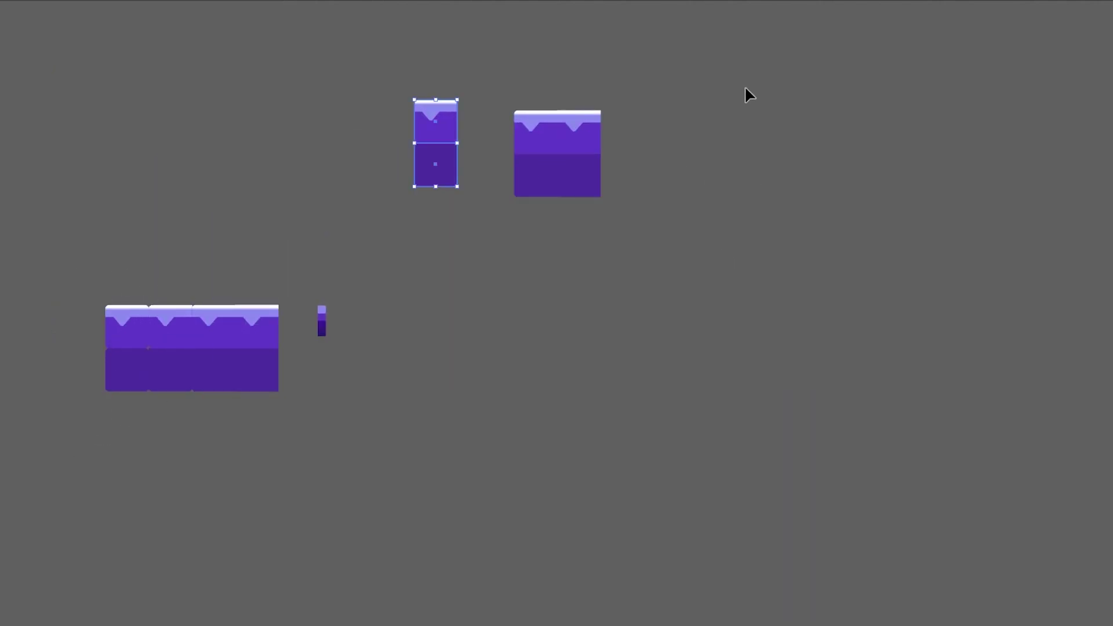
# Step: Delete a surplus piece and join the tile copies into a platform four tiles wide and two rows high
pyautogui.scroll(2, 741, 46)
pyautogui.click(128, 293)
pyautogui.press('Delete')
pyautogui.scroll(1, 7, 286)
pyautogui.moveTo(186, 149); pyautogui.dragTo(226, 179)
pyautogui.moveTo(283, 335); pyautogui.dragTo(688, 344)
pyautogui.moveTo(481, 299); pyautogui.dragTo(611, 429)
pyautogui.moveTo(730, 203); pyautogui.dragTo(620, 307)
pyautogui.moveTo(593, 300); pyautogui.dragTo(722, 300)
pyautogui.click(773, 125)
pyautogui.scroll(-3, 811, 256)
pyautogui.moveTo(325, 223); pyautogui.dragTo(545, 353)
pyautogui.moveTo(436, 280); pyautogui.dragTo(635, 231)
pyautogui.scroll(2, 633, 124)
# Step: Extend the platform with a third row of three dark tiles, starting under the second column
pyautogui.click(434, 121)
pyautogui.moveTo(863, 250); pyautogui.dragTo(831, 458)
pyautogui.moveTo(830, 439); pyautogui.dragTo(910, 439)
pyautogui.moveTo(514, 310); pyautogui.dragTo(508, 246)
pyautogui.moveTo(544, 253); pyautogui.dragTo(334, 229)
pyautogui.click(391, 283)
pyautogui.click(421, 445)
pyautogui.scroll(1, 929, 342)
pyautogui.scroll(-1, 929, 349)
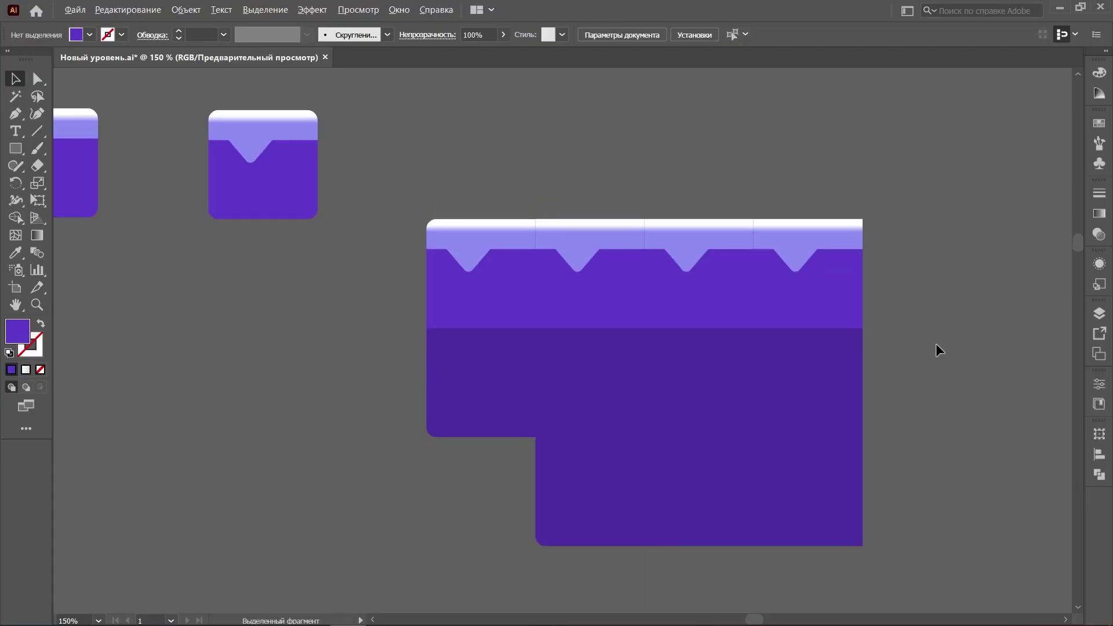
# Step: In the platform's first snowy tile, make a white overlay with fully rounded left corners at 10% opacity
pyautogui.scroll(1, 929, 350)
pyautogui.doubleClick(342, 244)
pyautogui.moveTo(263, 286); pyautogui.dragTo(327, 223)
pyautogui.click(1099, 72)
pyautogui.click(778, 88)
pyautogui.click(528, 34)
pyautogui.press('BackSpace')
pyautogui.press('BackSpace')
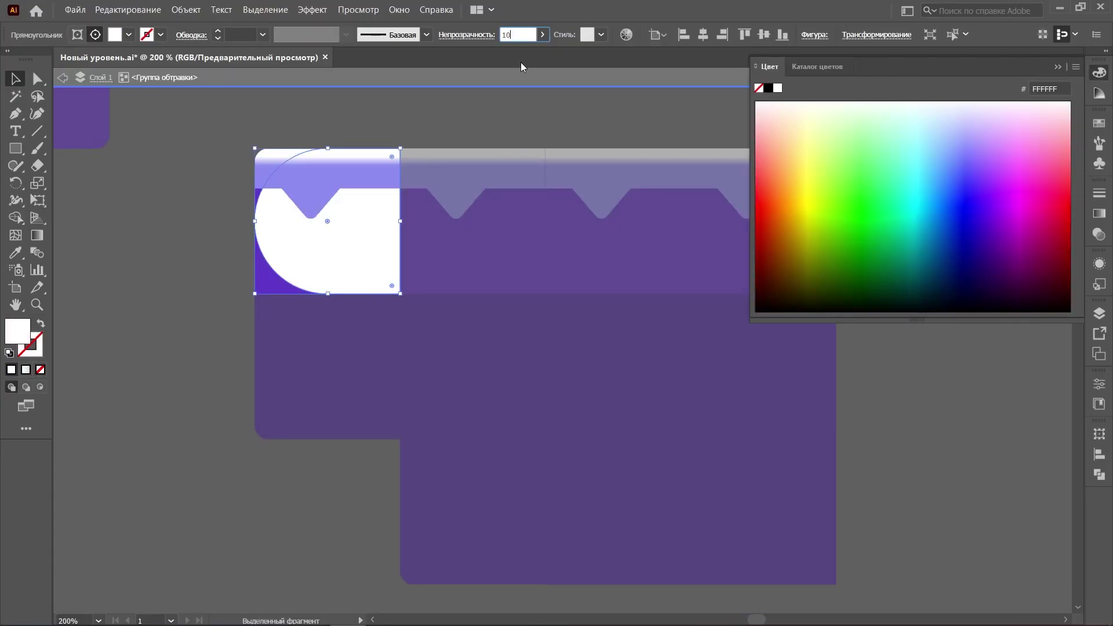
# Step: Give the second snowy tile the same translucent white overlay by sampling it from the first tile
pyautogui.click(510, 246)
pyautogui.press('i')
pyautogui.click(371, 251)
pyautogui.press('v')
pyautogui.hotkey('ctrl', 'shift', 'a')
pyautogui.hscroll(3, 419, 225)
pyautogui.click(522, 240)
pyautogui.click(778, 88)
pyautogui.hotkey('ctrl', 'z')
# Step: Add a matching translucent white overlay with fully rounded right corners to the third snowy tile
pyautogui.keyDown('ctrl'); pyautogui.click(571, 238); pyautogui.keyUp('ctrl')
pyautogui.click(777, 88)
pyautogui.moveTo(599, 156); pyautogui.dragTo(392, 212)
pyautogui.press('i')
pyautogui.click(400, 232)
pyautogui.press('v')
pyautogui.click(433, 123)
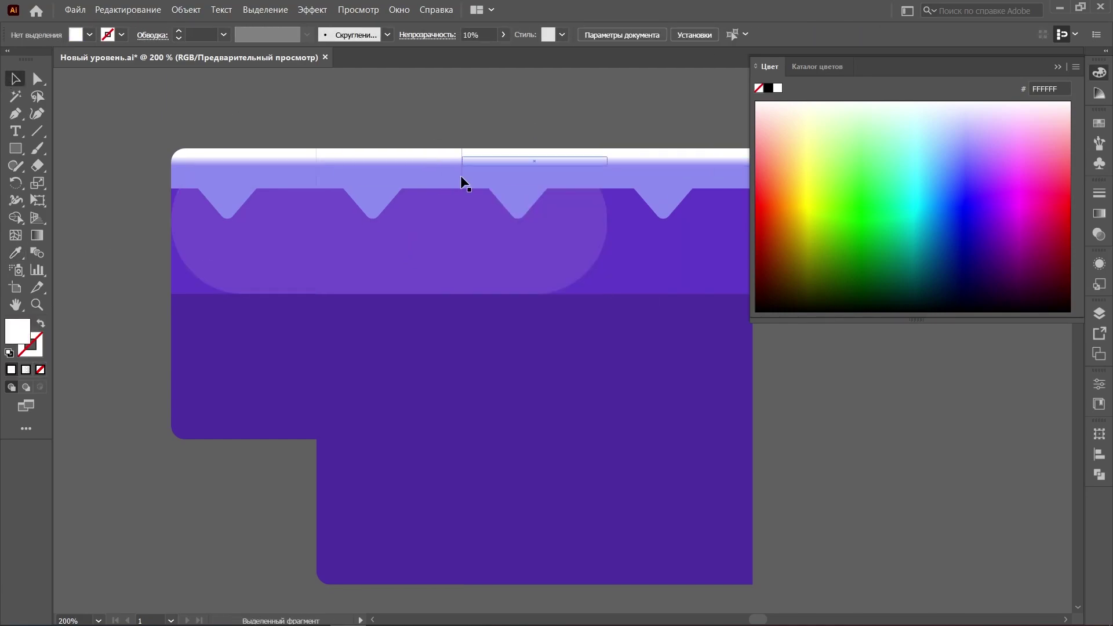
# Step: Give the first dark tile of the second row a black overlay with fully rounded right corners and 10% opacity
pyautogui.click(1099, 72)
pyautogui.keyDown('ctrl'); pyautogui.click(364, 362); pyautogui.keyUp('ctrl')
pyautogui.click(308, 302)
pyautogui.keyDown('shift'); pyautogui.click(308, 431); pyautogui.keyUp('shift')
pyautogui.moveTo(308, 432); pyautogui.dragTo(260, 378)
pyautogui.click(1099, 73)
pyautogui.click(768, 88)
pyautogui.click(517, 35)
pyautogui.write('10')
pyautogui.click(460, 89)
# Step: Apply the sampled translucent black overlay to the second row's third tile and fully round its left corners
pyautogui.click(1099, 73)
pyautogui.click(566, 366)
pyautogui.press('i')
pyautogui.click(279, 365)
pyautogui.press('v')
pyautogui.keyDown('shift'); pyautogui.click(470, 431); pyautogui.keyUp('shift')
pyautogui.moveTo(470, 431); pyautogui.dragTo(693, 400)
# Step: Continue the translucent black overlay across the second row's fourth tile by sampling the neighbouring tile
pyautogui.keyDown('ctrl'); pyautogui.click(684, 389); pyautogui.keyUp('ctrl')
pyautogui.press('i')
pyautogui.click(573, 350)
pyautogui.press('v')
pyautogui.click(271, 84)
# Step: Subtract a right-rounded shape from the third row's last tile overlay and give the remaining corners the sampled translucent black
pyautogui.keyDown('ctrl'); pyautogui.click(697, 489); pyautogui.keyUp('ctrl')
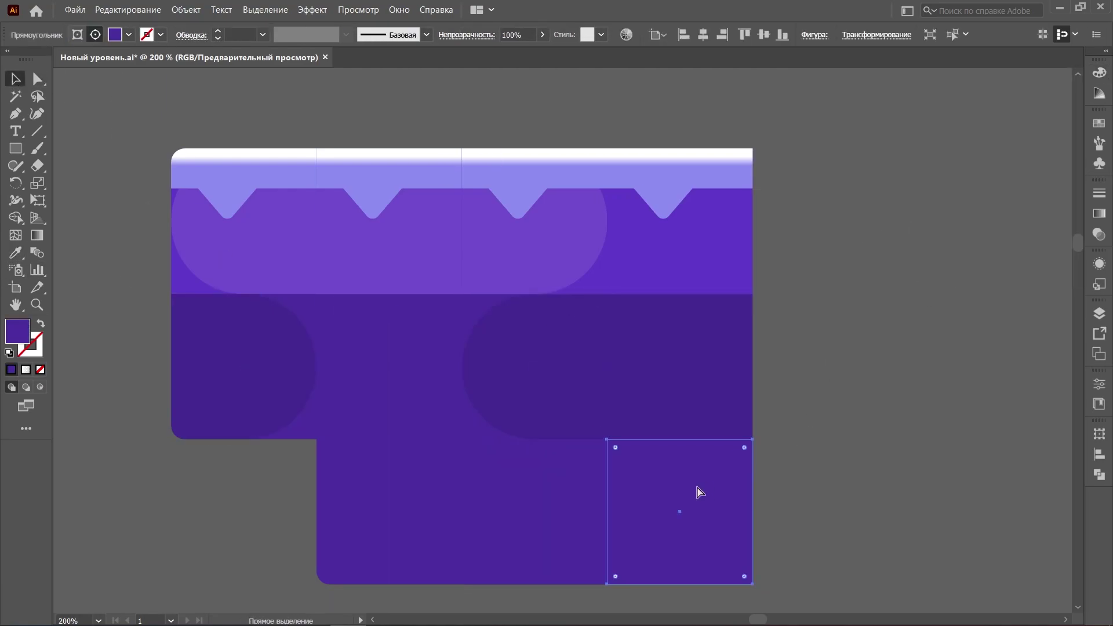
pyautogui.doubleClick(745, 464)
pyautogui.click(1099, 475)
pyautogui.click(1011, 467)
pyautogui.press('i')
pyautogui.click(684, 388)
pyautogui.click(15, 79)
pyautogui.click(59, 76)
pyautogui.click(1098, 475)
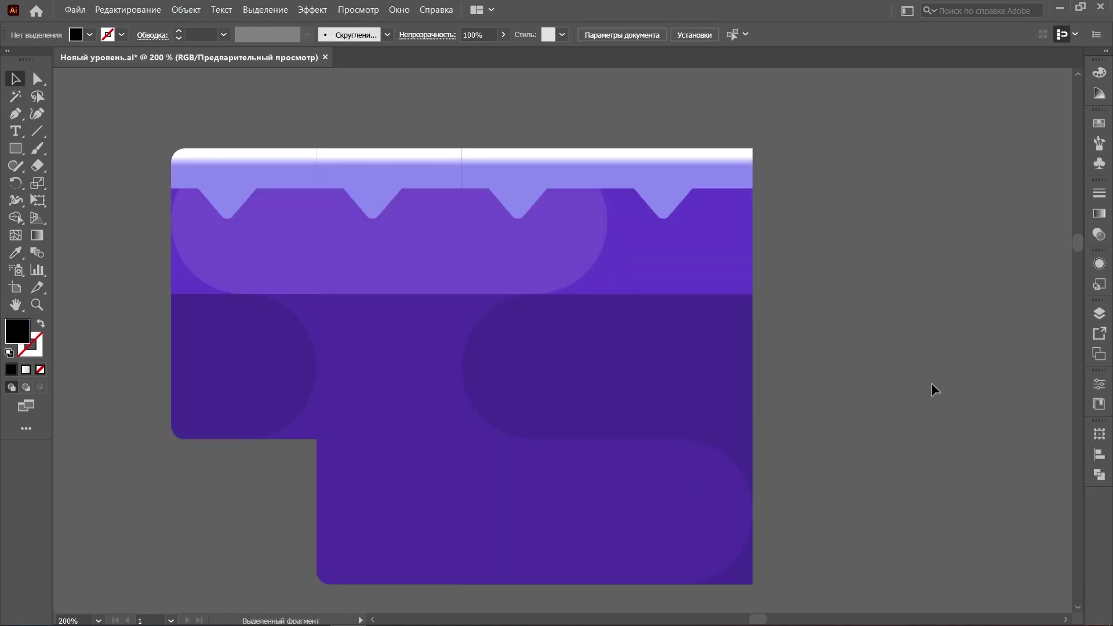
# Step: Turn a copy of the second row's second tile into a smaller rounded diamond with the neighbouring tile's translucent black overlay
pyautogui.click(405, 365)
pyautogui.hotkey('ctrl', 'c')
pyautogui.hotkey('ctrl', 'f')
pyautogui.moveTo(467, 289); pyautogui.dragTo(499, 366)
pyautogui.moveTo(491, 366); pyautogui.dragTo(439, 366)
pyautogui.moveTo(389, 328); pyautogui.dragTo(389, 340)
pyautogui.click(22, 255)
pyautogui.click(263, 359)
pyautogui.click(16, 79)
pyautogui.click(64, 81)
# Step: Turn a copy of the top row's last tile into a smaller rounded diamond with the sampled translucent white overlay
pyautogui.click(693, 271)
pyautogui.hotkey('ctrl', 'c')
pyautogui.hotkey('ctrl', 'f')
pyautogui.moveTo(753, 149); pyautogui.dragTo(728, 223)
pyautogui.click(15, 253)
pyautogui.click(255, 249)
pyautogui.click(16, 79)
# Step: Reduce the second row's black overlays to 7% opacity
pyautogui.click(264, 365)
pyautogui.keyDown('shift'); pyautogui.click(360, 380); pyautogui.keyUp('shift')
pyautogui.click(522, 35)
pyautogui.write('7')
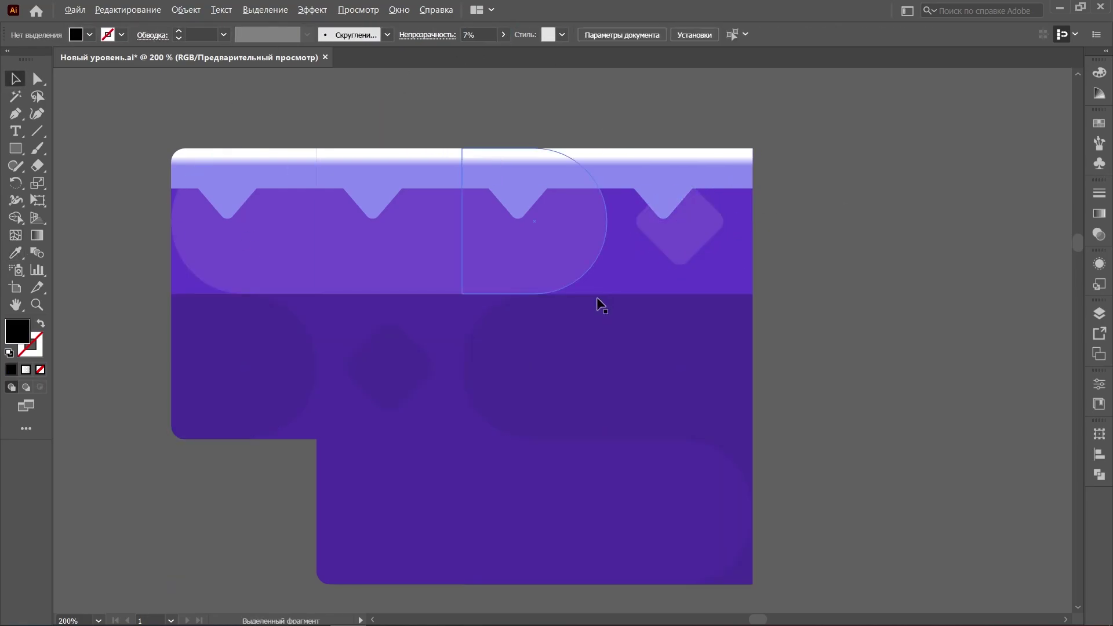
# Step: Copy the light rounded diamond into the clipping group of the second standalone snowy tile and leave isolation mode
pyautogui.scroll(-2, 703, 454)
pyautogui.scroll(2, 140, 419)
pyautogui.click(692, 374)
pyautogui.hotkey('ctrl', 'c')
pyautogui.doubleClick(328, 308)
pyautogui.hotkey('ctrl', 'v')
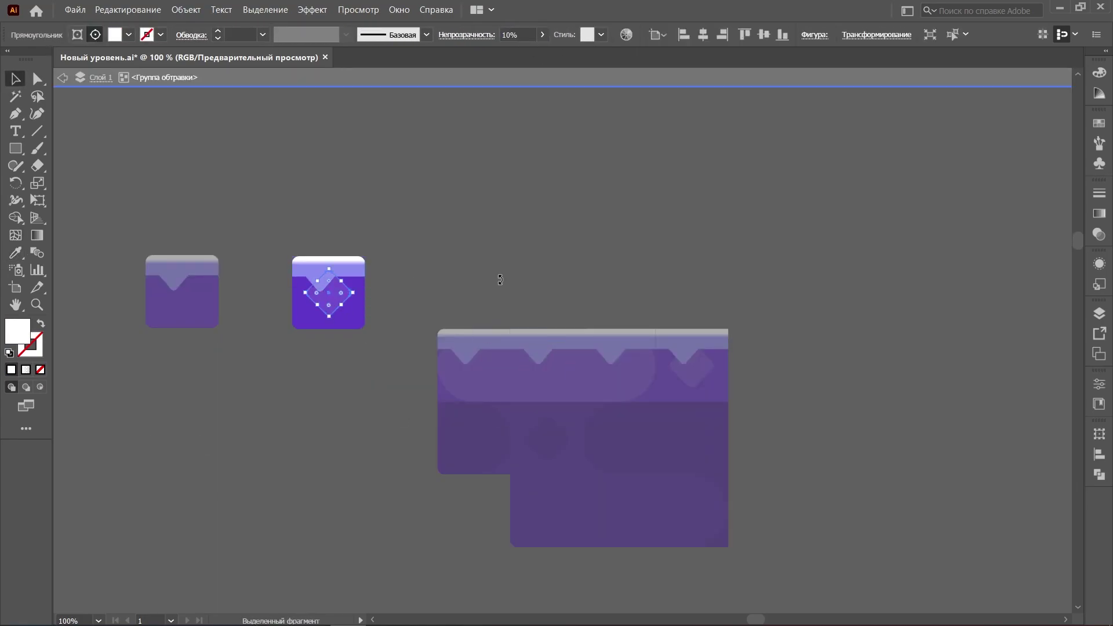
pyautogui.doubleClick(416, 284)
# Step: Draw a sky background rectangle ending at the platform's lower-right corner and covering the whole scene, and send it to the back
pyautogui.scroll(1, 168, 452)
pyautogui.scroll(-1, 180, 449)
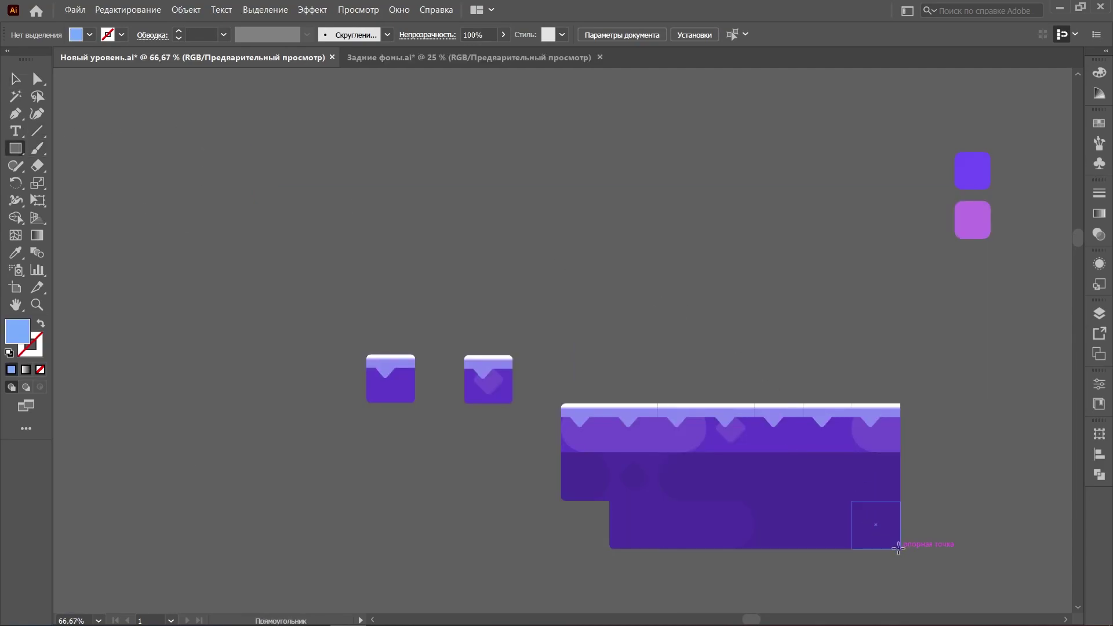
pyautogui.moveTo(898, 547); pyautogui.dragTo(128, 133)
pyautogui.hotkey('ctrl', 'shift', '[')
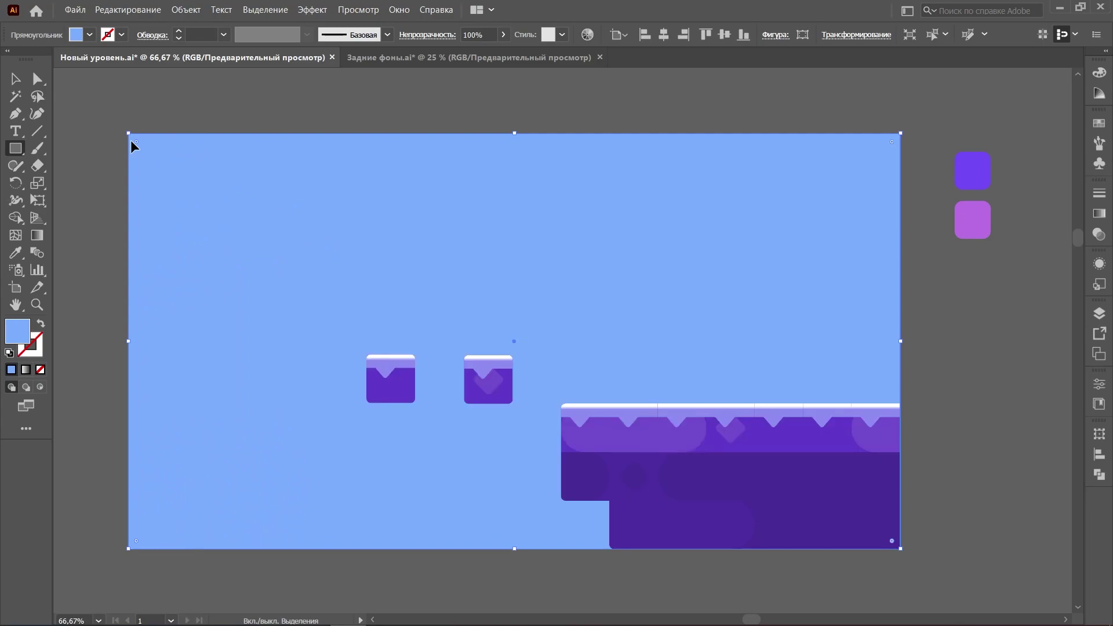
# Step: Give the sky rectangle a linear gradient with both colour stops sampled from the blue-violet swatch
pyautogui.click(15, 252)
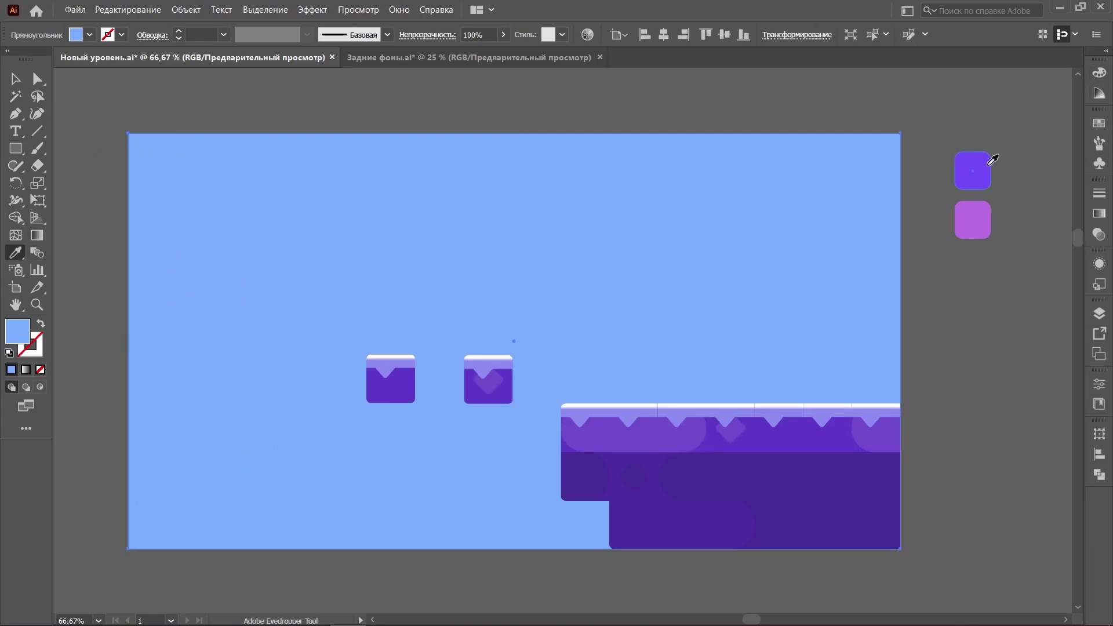
pyautogui.click(984, 168)
pyautogui.click(1099, 213)
pyautogui.click(960, 308)
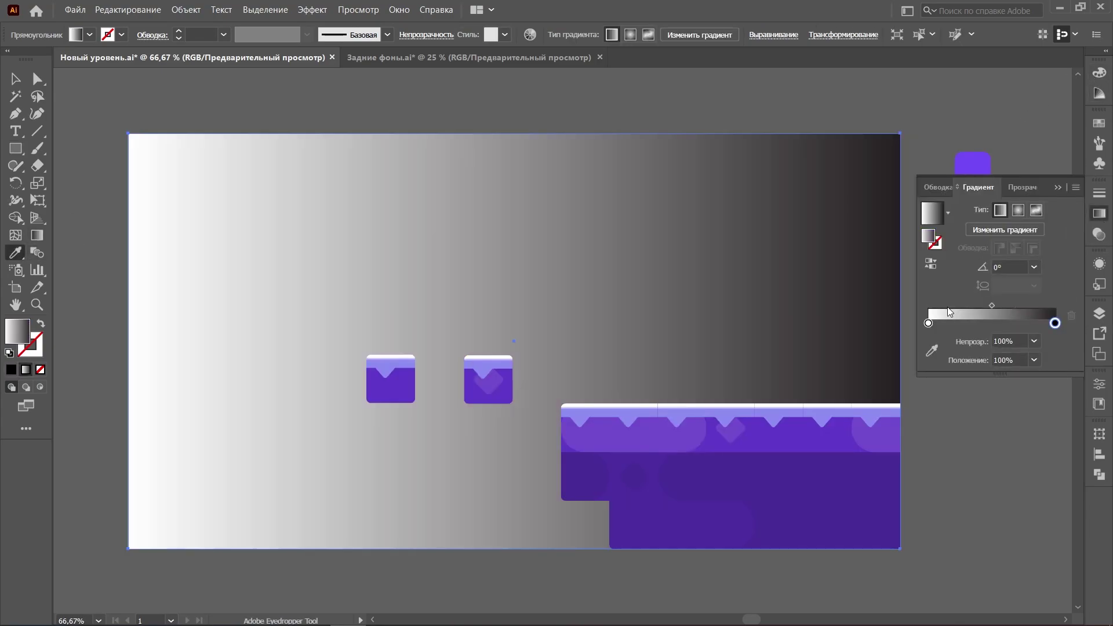
pyautogui.click(932, 350)
pyautogui.click(972, 164)
pyautogui.click(1055, 306)
pyautogui.click(977, 164)
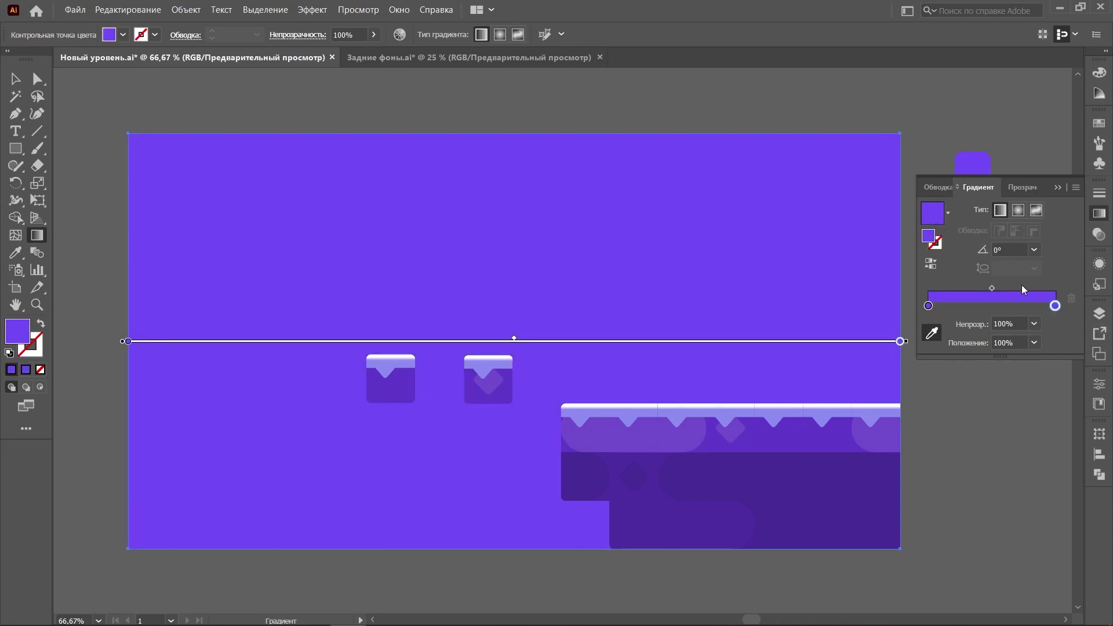
# Step: Lighten the sky gradient's end stop to 40% saturation and 100% brightness, and set the gradient angle to -90°
pyautogui.doubleClick(1054, 306)
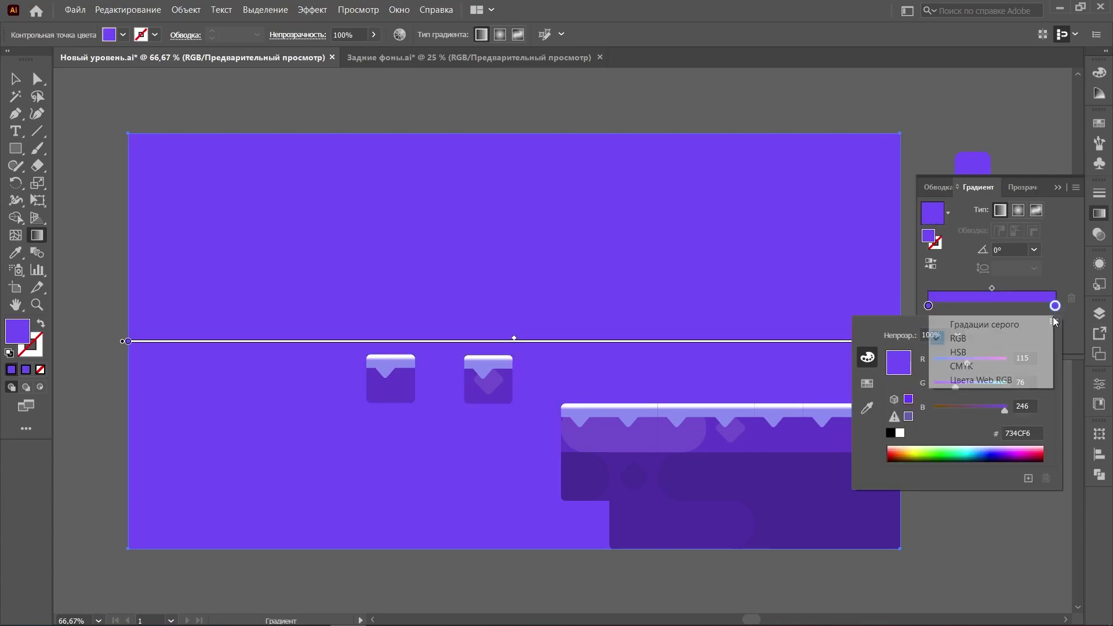
pyautogui.moveTo(977, 386); pyautogui.dragTo(962, 387)
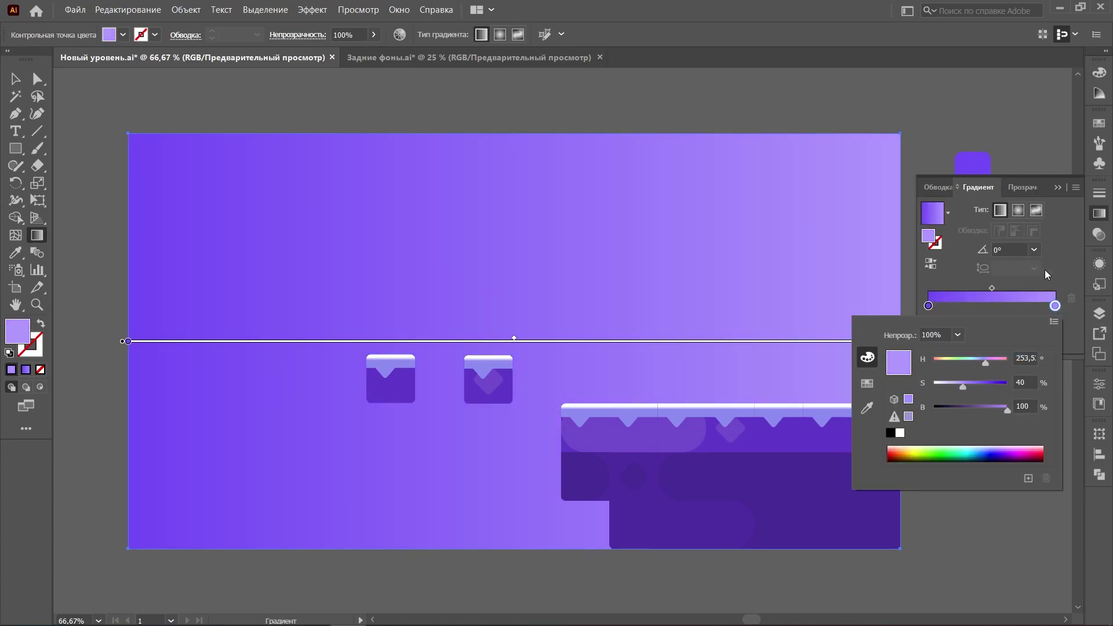
pyautogui.click(1012, 249)
pyautogui.write('90')
pyautogui.press('Return')
pyautogui.moveTo(1021, 249); pyautogui.dragTo(947, 244)
pyautogui.write('-90')
pyautogui.press('Return')
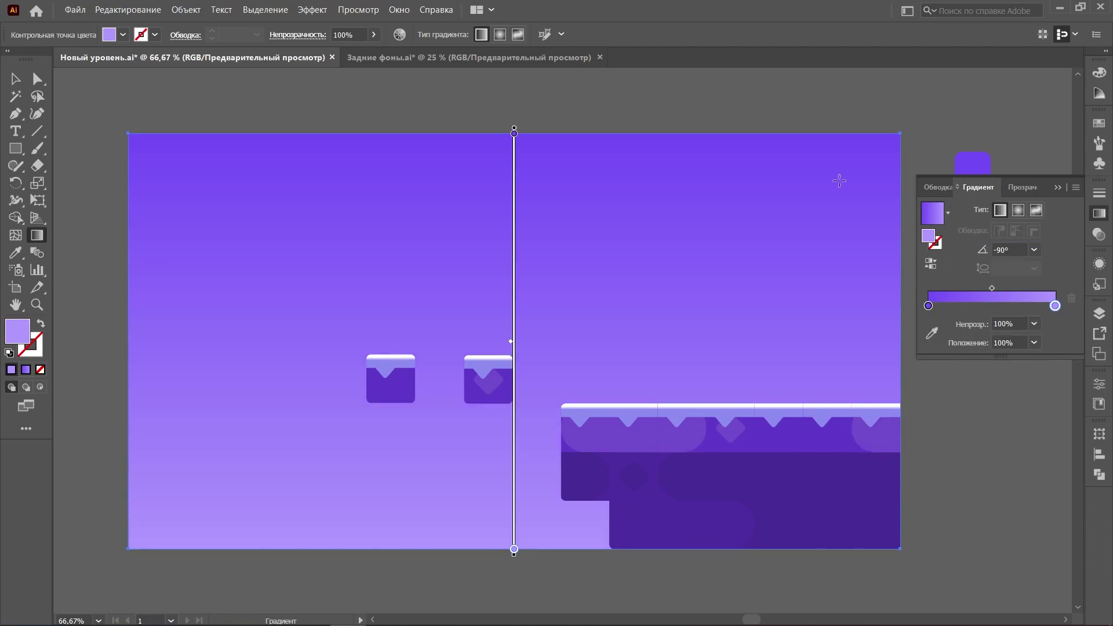
pyautogui.click(18, 80)
pyautogui.click(93, 110)
pyautogui.click(1099, 214)
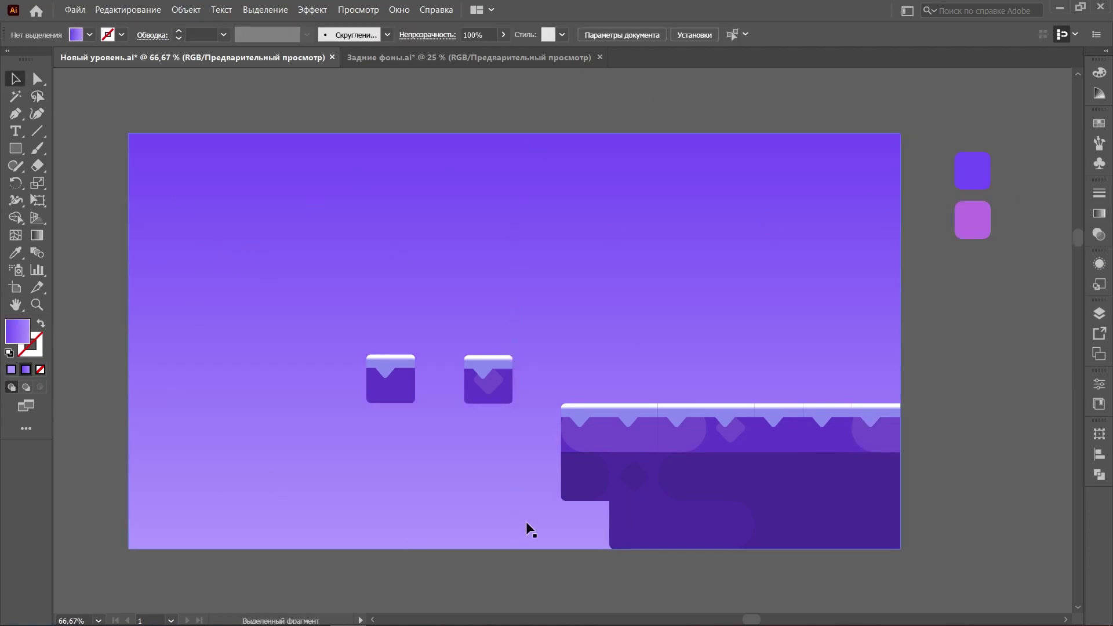
# Step: Draw a white triangular mountain with the Pen tool on the sky's left side, with its base below the background
pyautogui.press('p')
pyautogui.hscroll(-1, 268, 467)
pyautogui.click(141, 582)
pyautogui.click(401, 254)
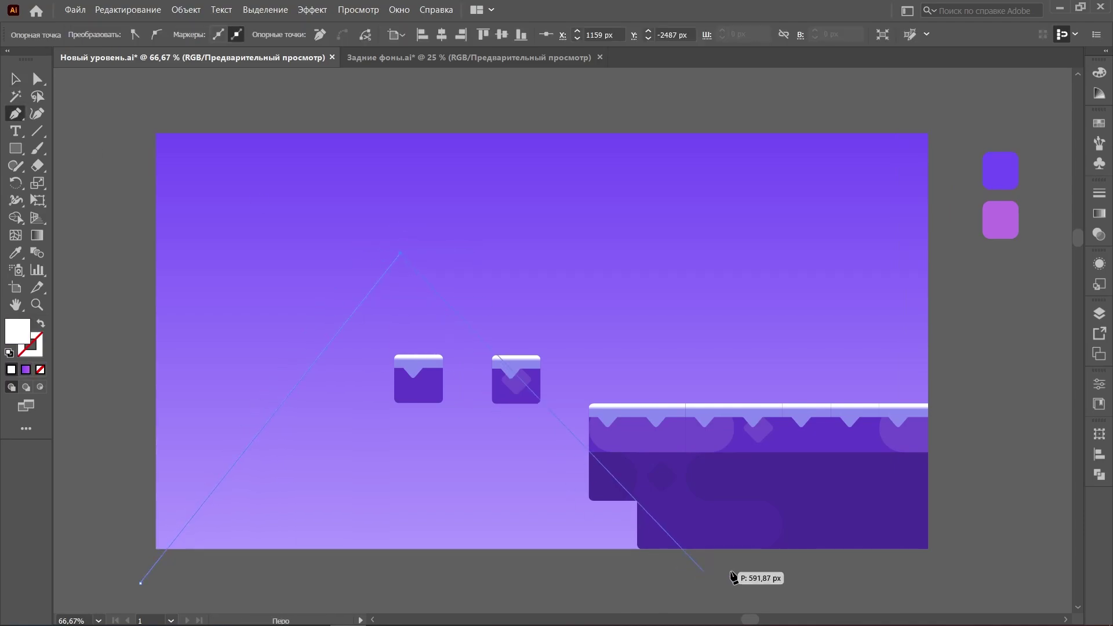
pyautogui.click(819, 583)
pyautogui.click(141, 583)
# Step: Draw a larger, overlapping triangular mountain on the right with the Pen tool, and round both mountain peaks
pyautogui.click(807, 185)
pyautogui.click(284, 598)
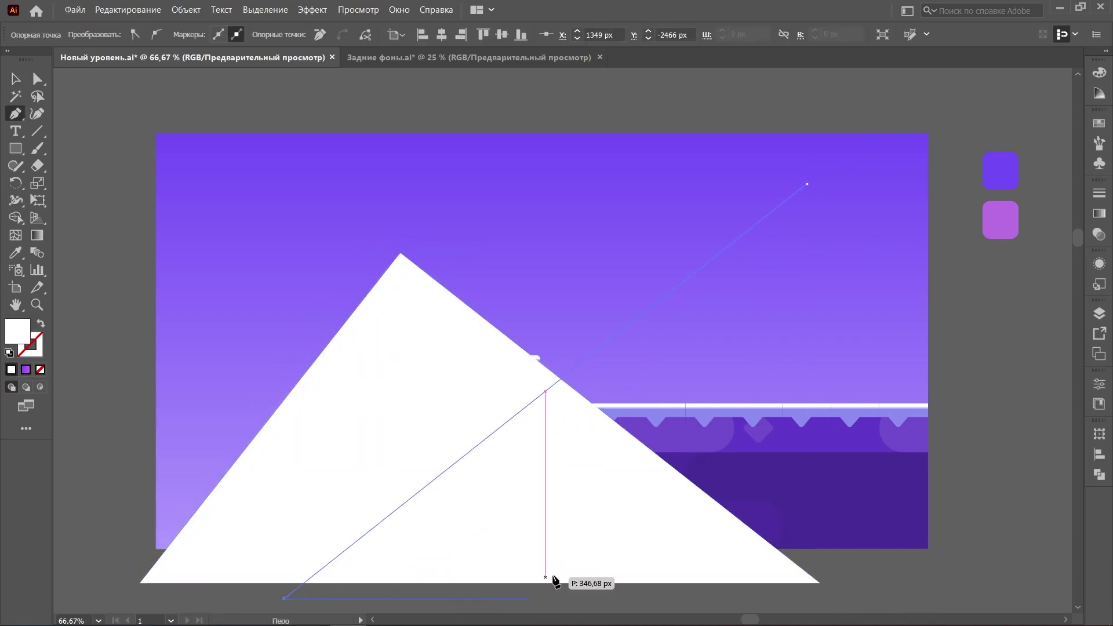
pyautogui.click(1061, 598)
pyautogui.click(806, 184)
pyautogui.press('v')
pyautogui.moveTo(806, 200); pyautogui.dragTo(786, 309)
pyautogui.click(985, 348)
pyautogui.scroll(1, 823, 373)
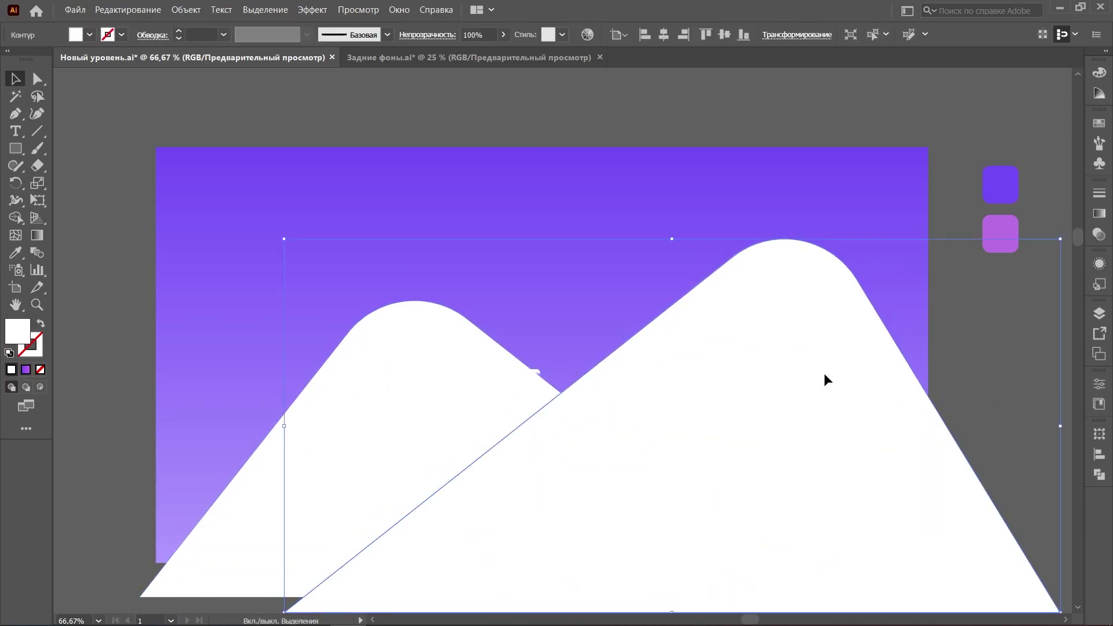
# Step: Send both white mountains behind the tiles and platform, keeping them in front of the sky
pyautogui.click(823, 377)
pyautogui.keyDown('shift'); pyautogui.click(470, 411); pyautogui.keyUp('shift')
pyautogui.hotkey('ctrl', '[')
pyautogui.hotkey('ctrl', '[')
pyautogui.hotkey('ctrl', '[')
pyautogui.hotkey('ctrl', '[')
pyautogui.hotkey('ctrl', '[')
pyautogui.hotkey('ctrl', '[')
pyautogui.hotkey('ctrl', '[')
pyautogui.hotkey('ctrl', '[')
pyautogui.hotkey('ctrl', '[')
pyautogui.hotkey('ctrl', '[')
pyautogui.hotkey('ctrl', '[')
pyautogui.hotkey('ctrl', '[')
pyautogui.hotkey('ctrl', '[')
pyautogui.hotkey('ctrl', '[')
pyautogui.hotkey('ctrl', '[')
pyautogui.hotkey('ctrl', '[')
pyautogui.hotkey('ctrl', '[')
pyautogui.hotkey('ctrl', '[')
pyautogui.hotkey('ctrl', '[')
pyautogui.hotkey('ctrl', '[')
pyautogui.click(469, 410)
pyautogui.hotkey('ctrl', 'shift', '[')
# Step: Move both mountains up and to the left, and enlarge each one slightly from its base
pyautogui.click(703, 308)
pyautogui.keyDown('shift'); pyautogui.click(463, 348); pyautogui.keyUp('shift')
pyautogui.moveTo(463, 348); pyautogui.dragTo(411, 325)
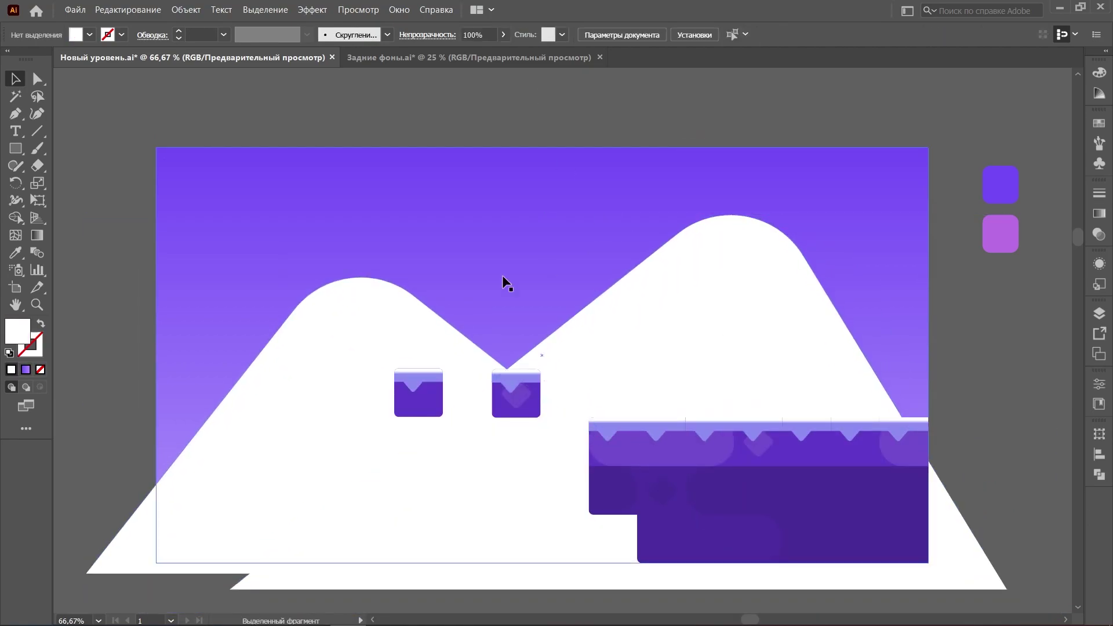
pyautogui.moveTo(429, 279); pyautogui.dragTo(428, 244)
pyautogui.click(740, 231)
pyautogui.moveTo(618, 216); pyautogui.dragTo(618, 203)
# Step: Fill both mountains with a bright violet colour
pyautogui.click(706, 284)
pyautogui.keyDown('shift'); pyautogui.click(441, 331); pyautogui.keyUp('shift')
pyautogui.click(1099, 72)
pyautogui.moveTo(996, 200)
pyautogui.mouseDown()
pyautogui.moveTo(1005, 187)
pyautogui.moveTo(994, 197)
pyautogui.mouseUp()
pyautogui.click(1099, 72)
pyautogui.click(979, 348)
# Step: Set the left mountain's opacity to 70%
pyautogui.click(371, 324)
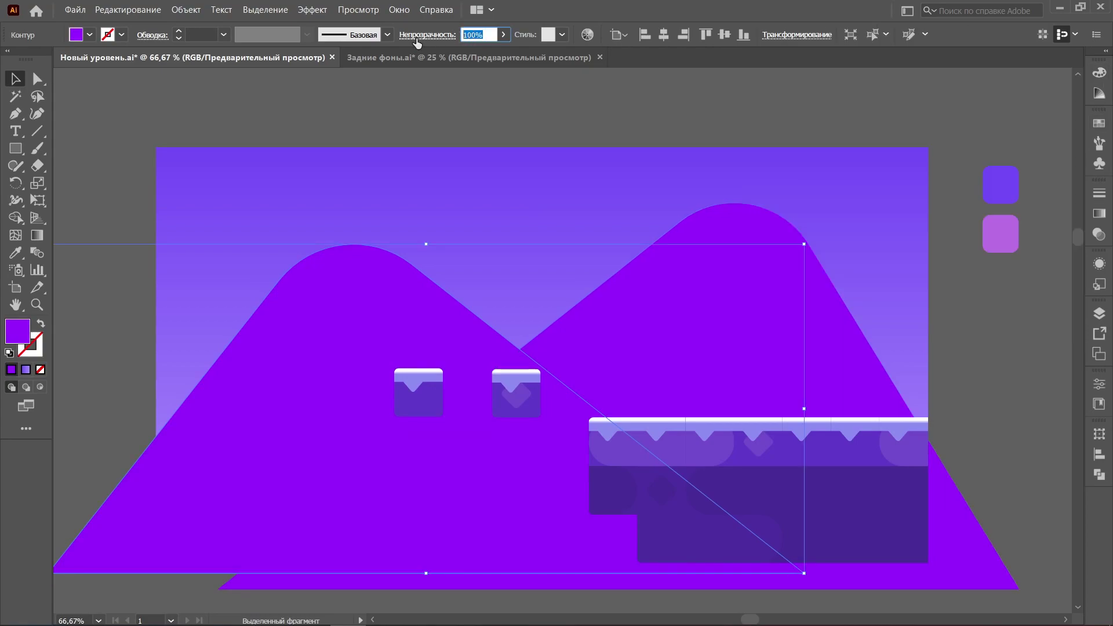
pyautogui.write('70')
pyautogui.press('Return')
pyautogui.click(495, 104)
# Step: Group the two mountains
pyautogui.click(609, 313)
pyautogui.keyDown('shift'); pyautogui.click(409, 289); pyautogui.keyUp('shift')
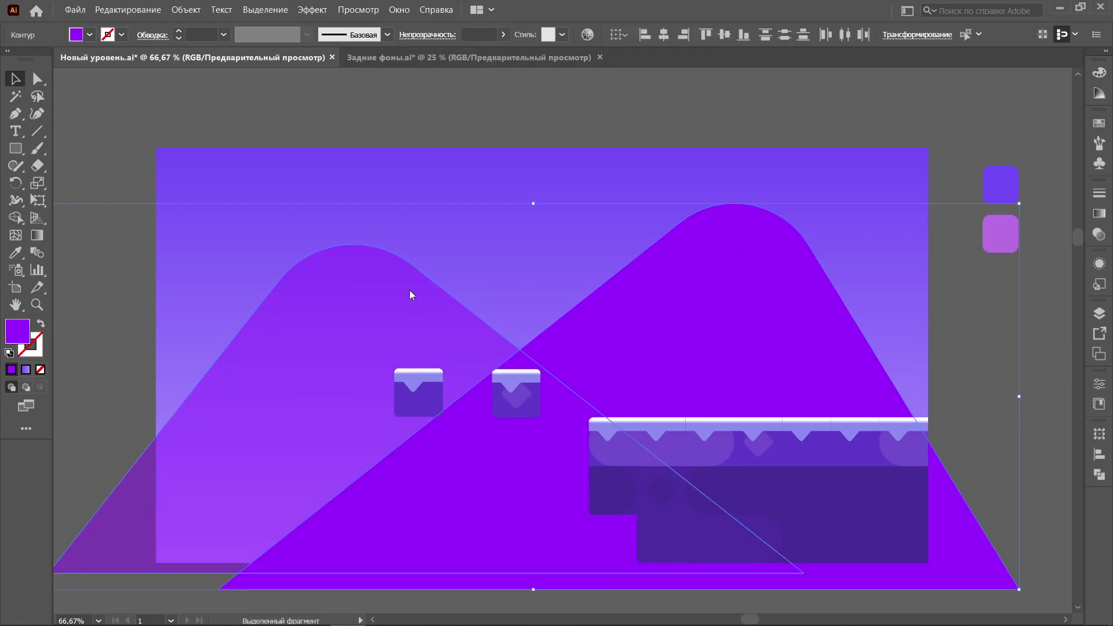
pyautogui.rightClick(409, 290)
pyautogui.click(449, 365)
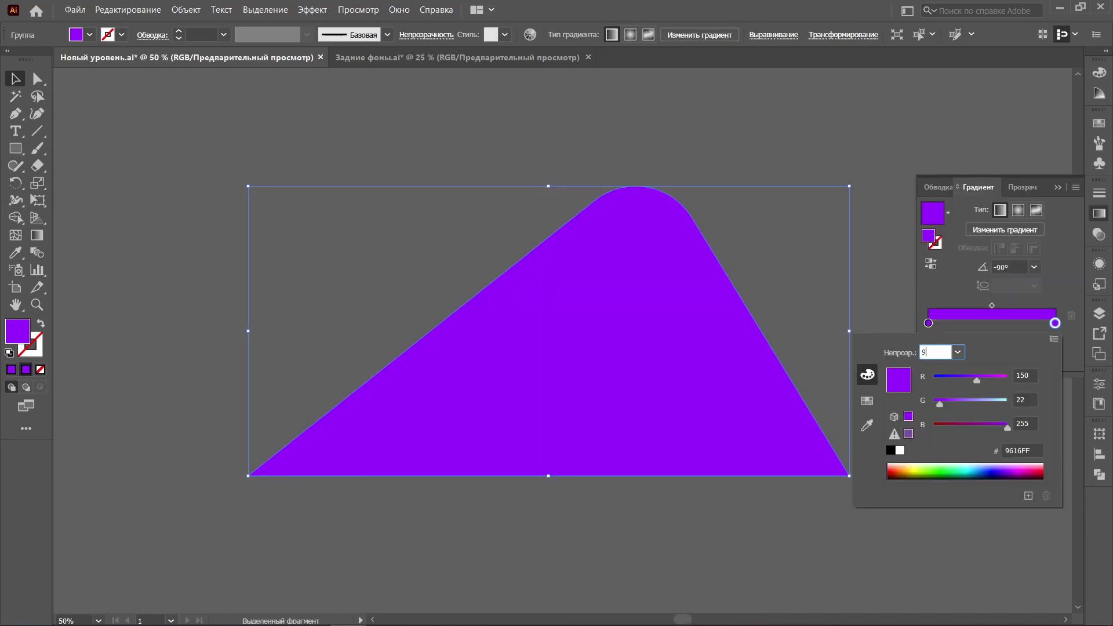
# Step: Set the end stop of the large mountain's violet gradient to 0% opacity
pyautogui.write('0')
pyautogui.press('Return')
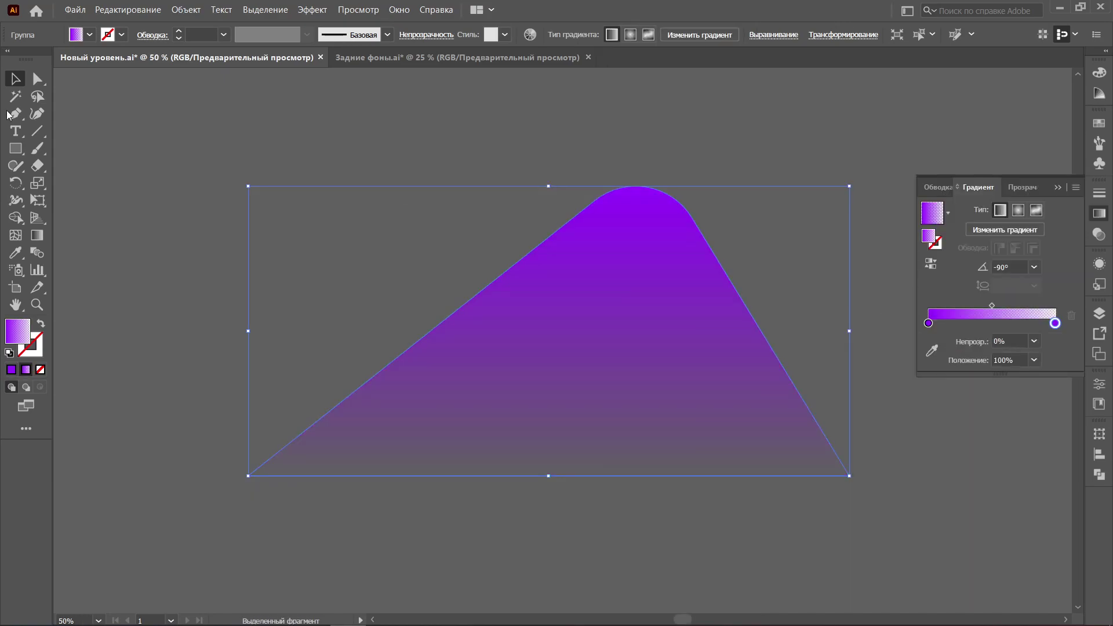
pyautogui.click(147, 145)
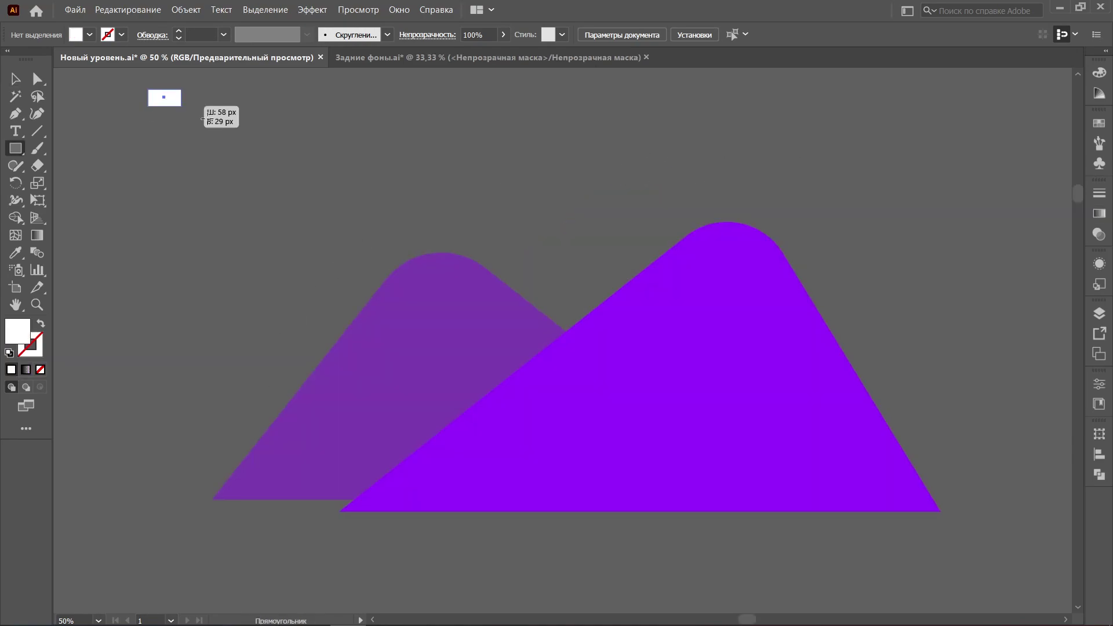
# Step: Draw a rectangle covering both mountains and fill it with a white-to-black gradient at -90°
pyautogui.moveTo(203, 119); pyautogui.dragTo(999, 518)
pyautogui.click(1100, 123)
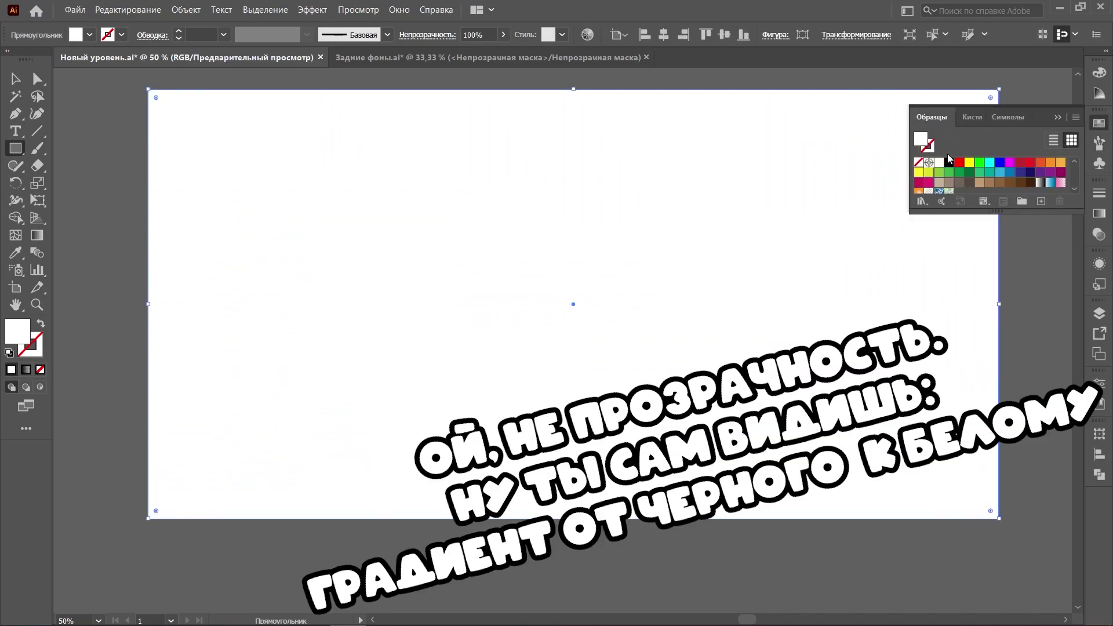
pyautogui.click(1041, 183)
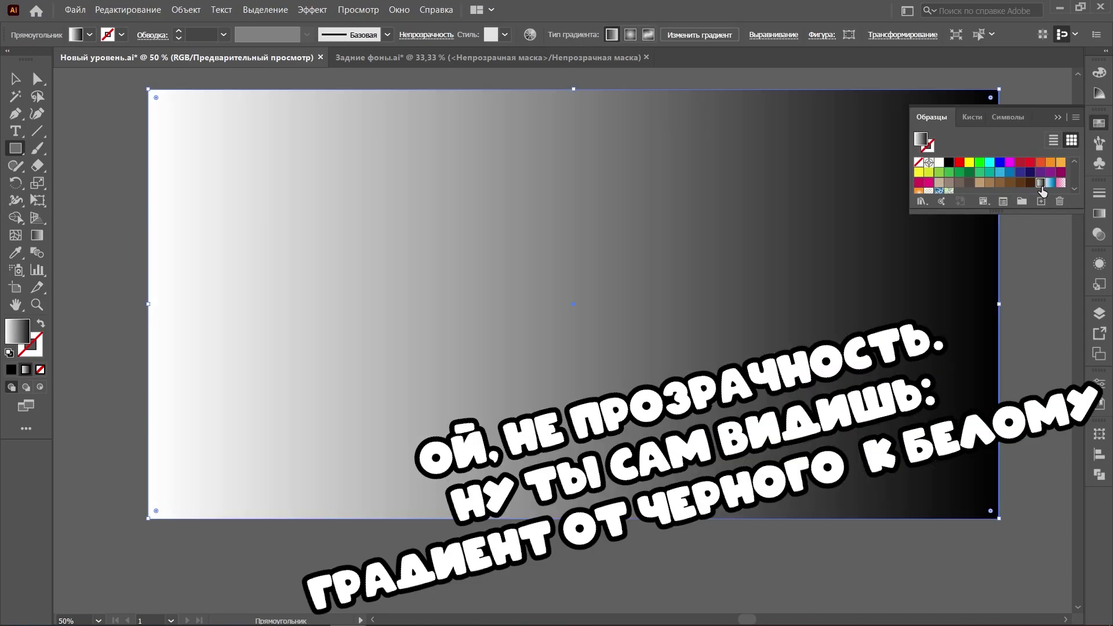
pyautogui.click(1097, 215)
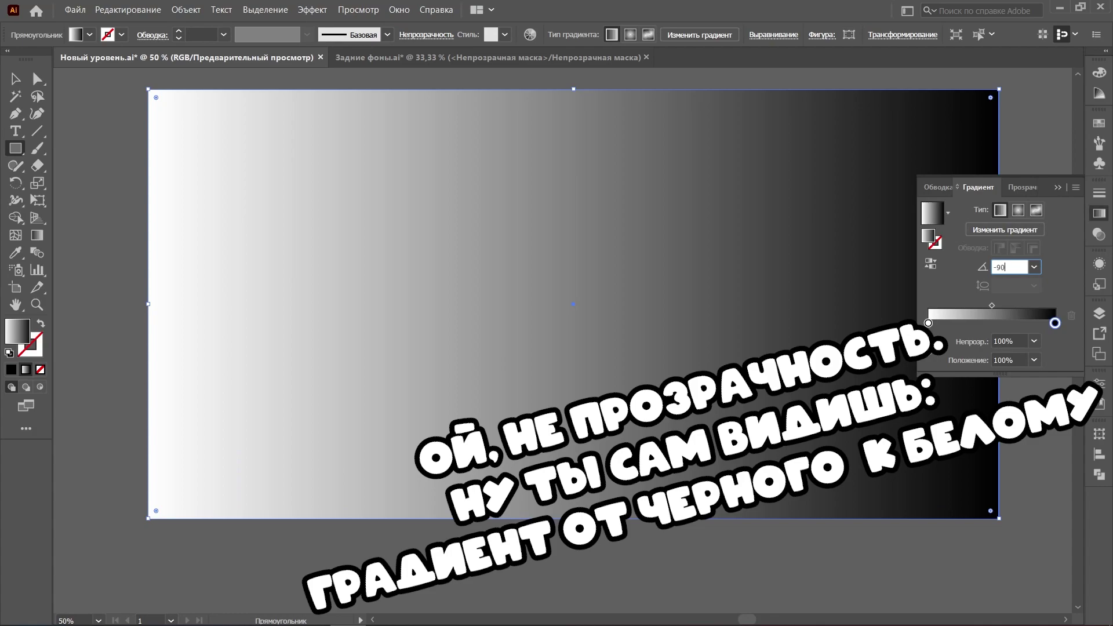
pyautogui.press('Return')
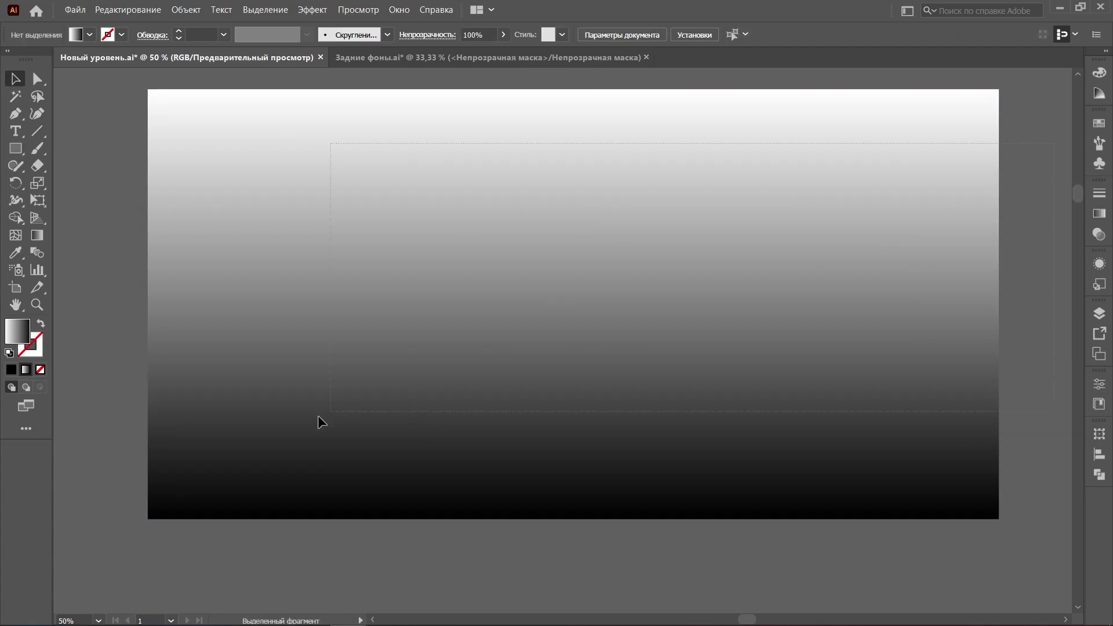
# Step: Make an opacity mask for the mountains from the white-to-black gradient rectangle
pyautogui.moveTo(318, 415); pyautogui.dragTo(304, 415)
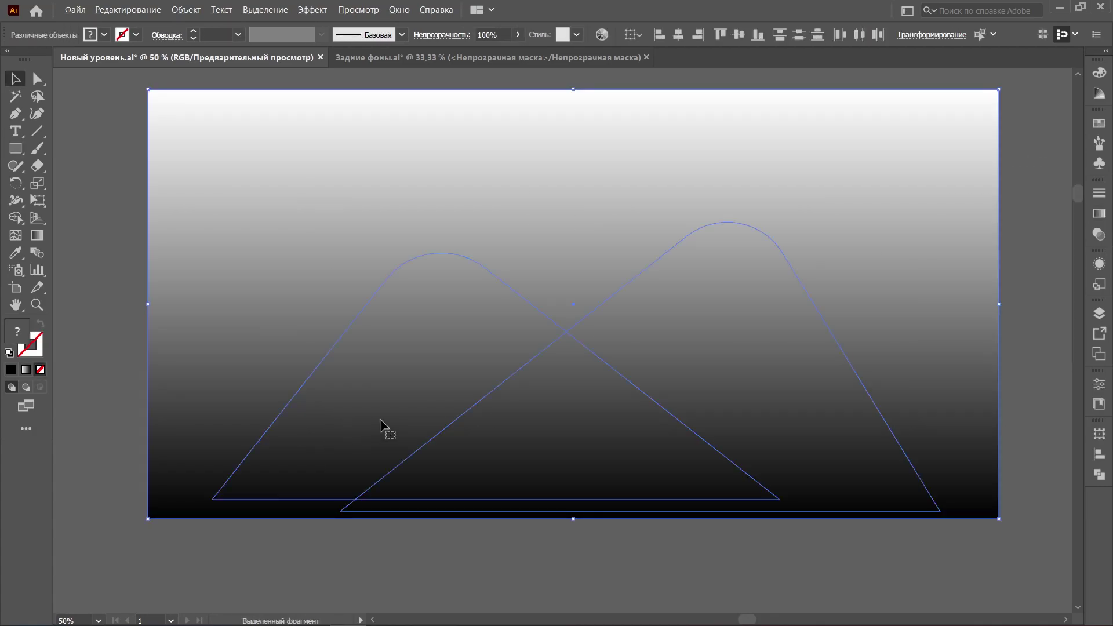
pyautogui.click(1100, 232)
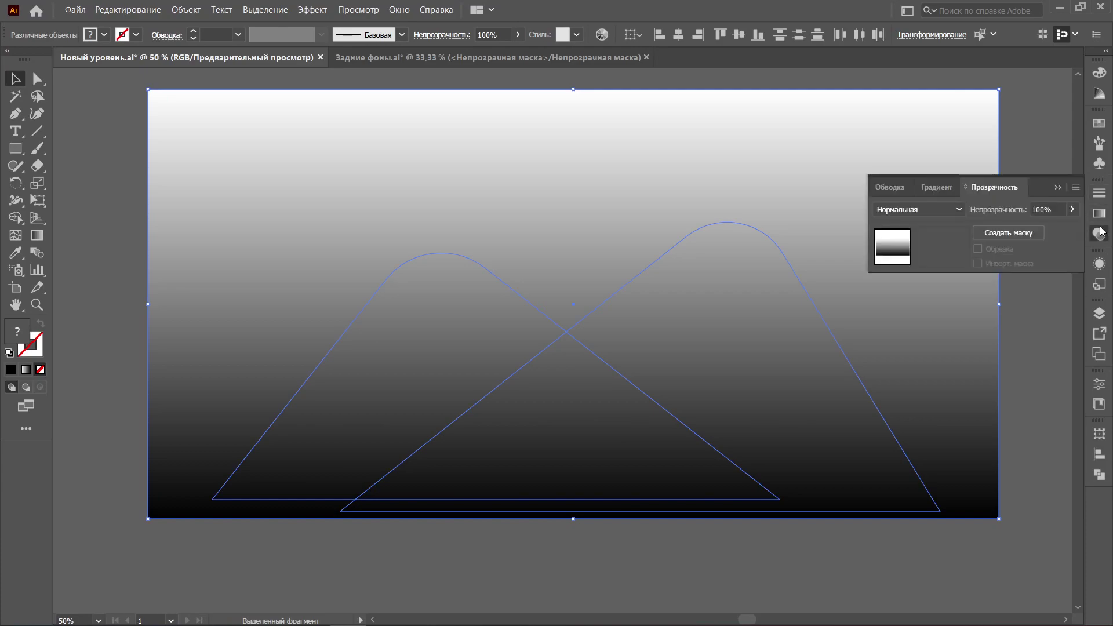
pyautogui.click(1017, 232)
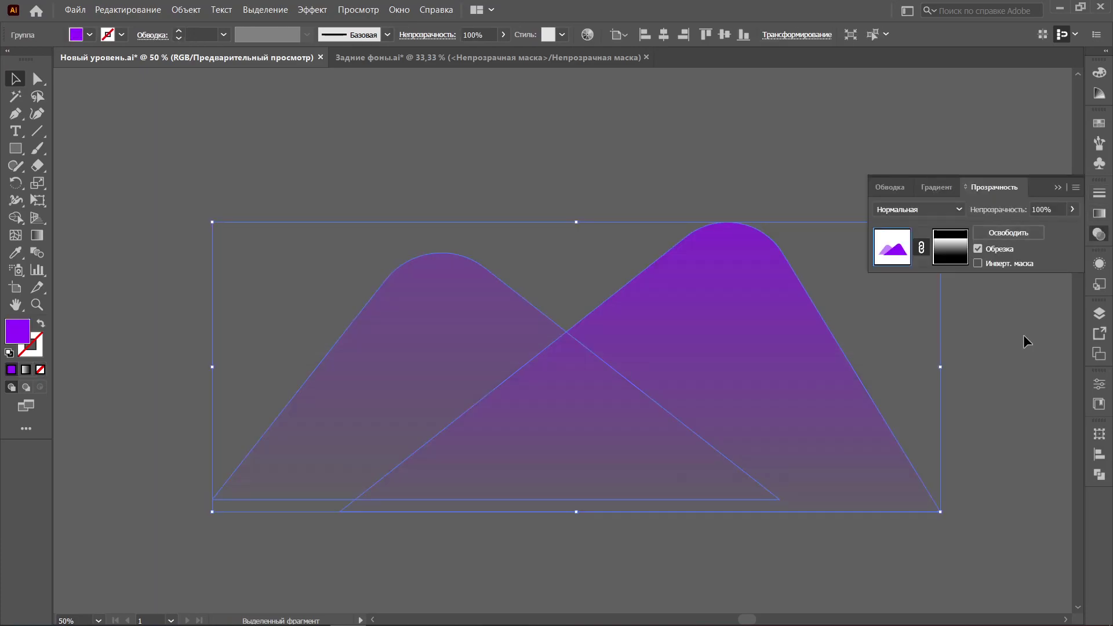
pyautogui.click(464, 202)
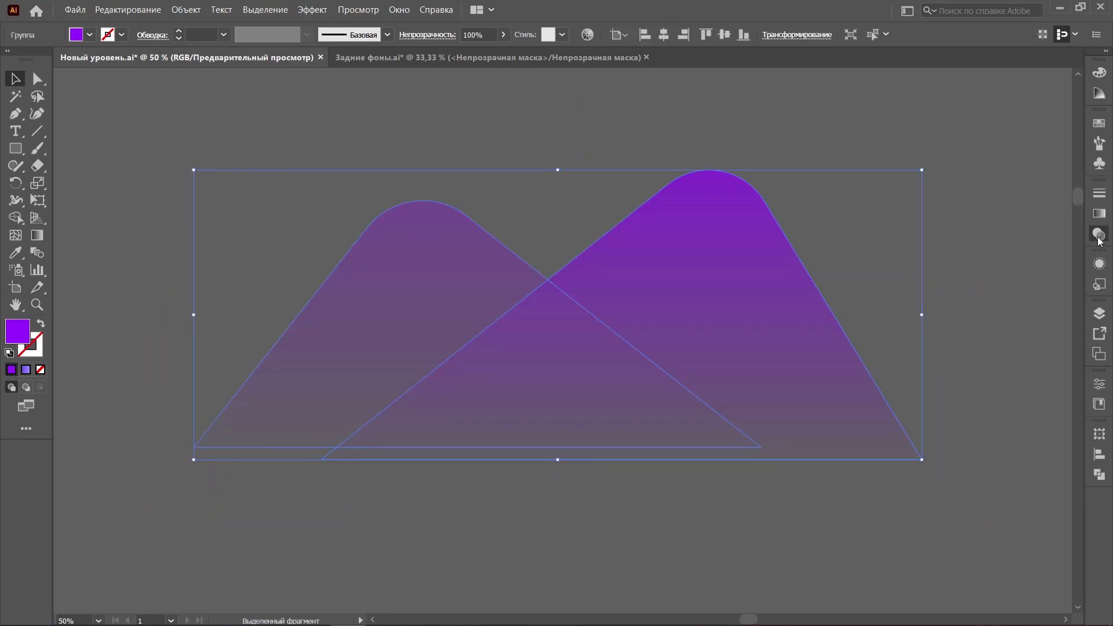
# Step: Reposition and enlarge the gradient rectangle inside the opacity mask so it covers both mountains and fades only their bases
pyautogui.click(1098, 237)
pyautogui.click(945, 257)
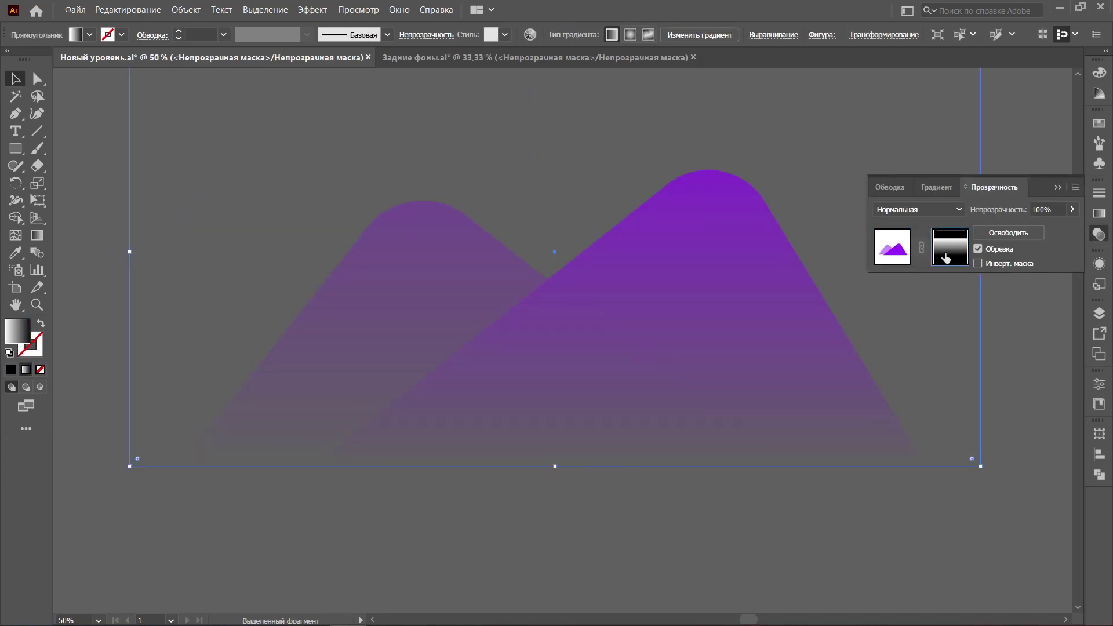
pyautogui.moveTo(483, 282); pyautogui.dragTo(495, 271)
pyautogui.moveTo(667, 313); pyautogui.dragTo(608, 454)
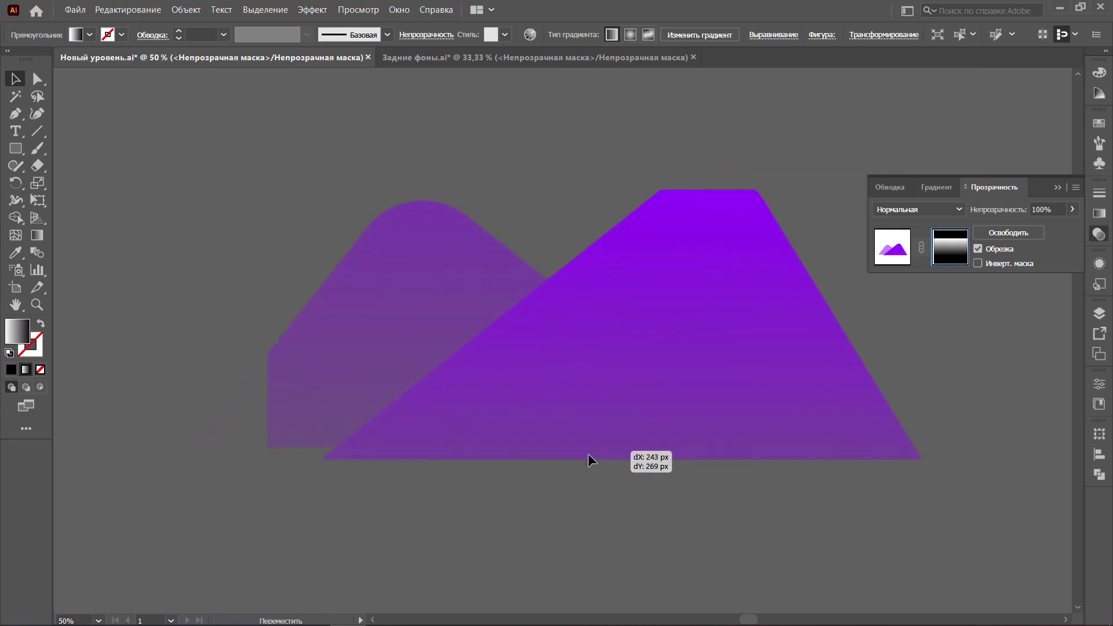
pyautogui.hotkey('ctrl', '-')
pyautogui.moveTo(568, 251); pyautogui.dragTo(570, 231)
pyautogui.moveTo(852, 339); pyautogui.dragTo(831, 339)
# Step: Paste the masked mountains into the level scene and position them over the sky behind the platform
pyautogui.hotkey('ctrl', 'v')
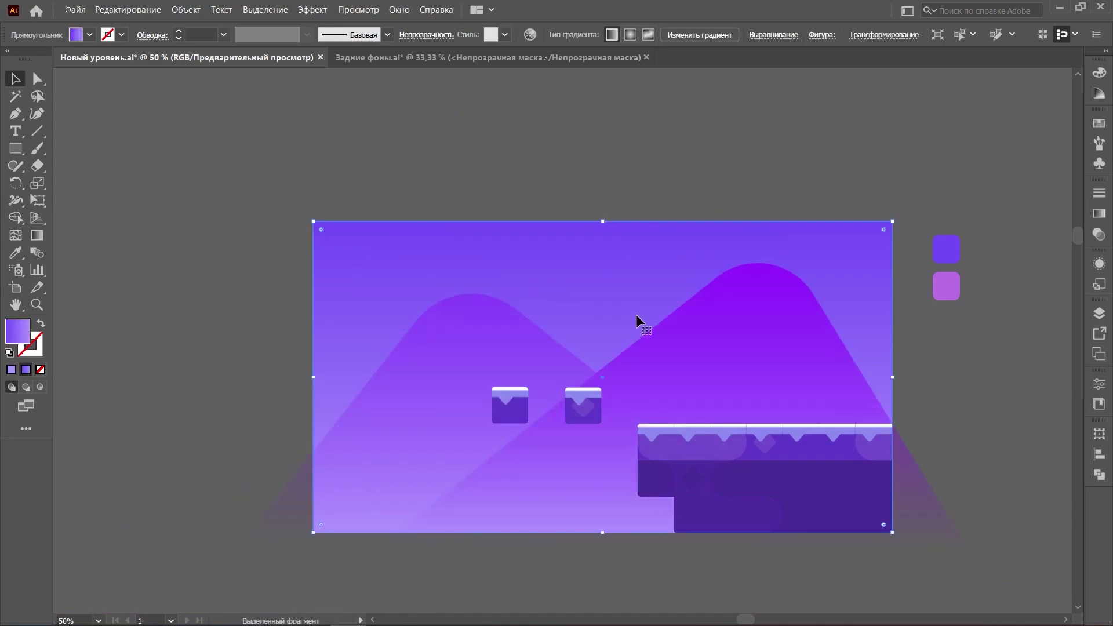
pyautogui.click(716, 188)
pyautogui.moveTo(775, 323); pyautogui.dragTo(740, 304)
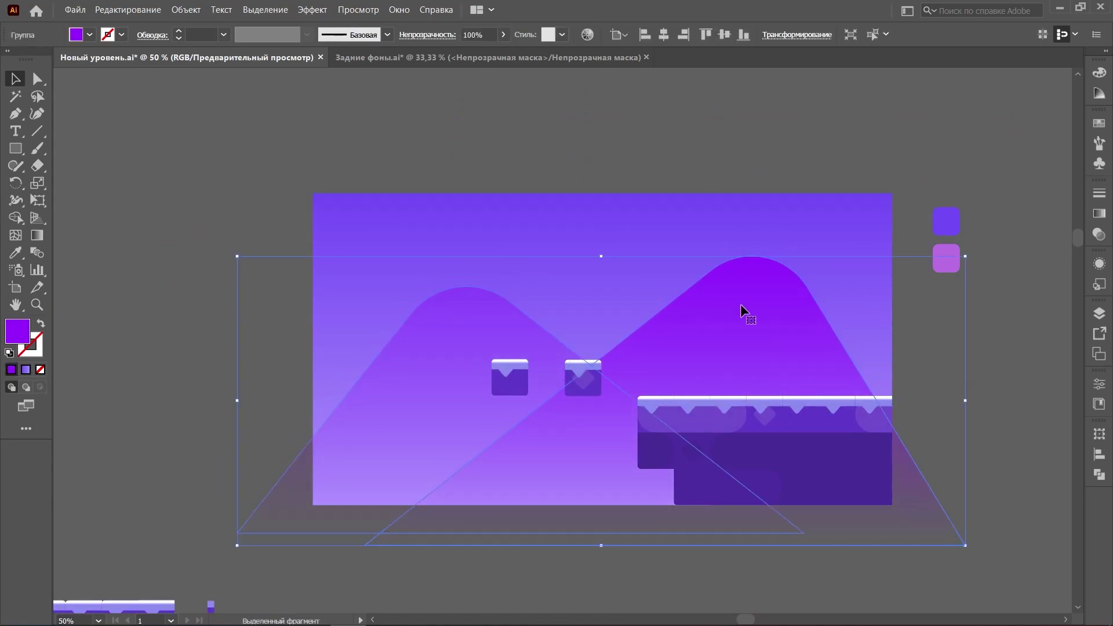
pyautogui.click(781, 141)
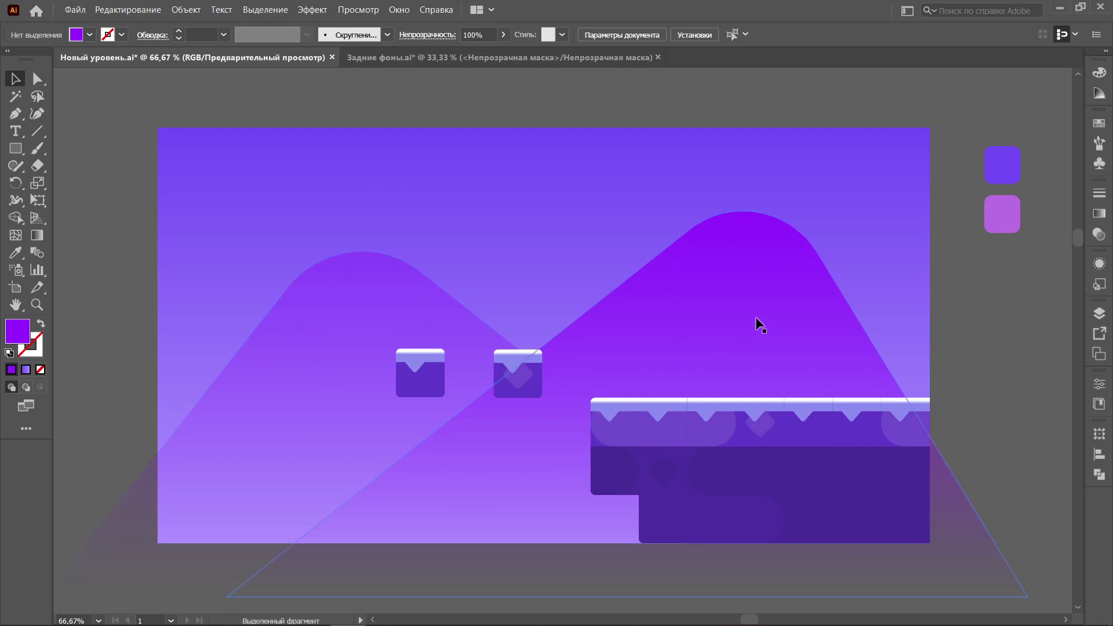
# Step: Fine-tune the mountains' fill colour to violet #9114FF
pyautogui.click(733, 278)
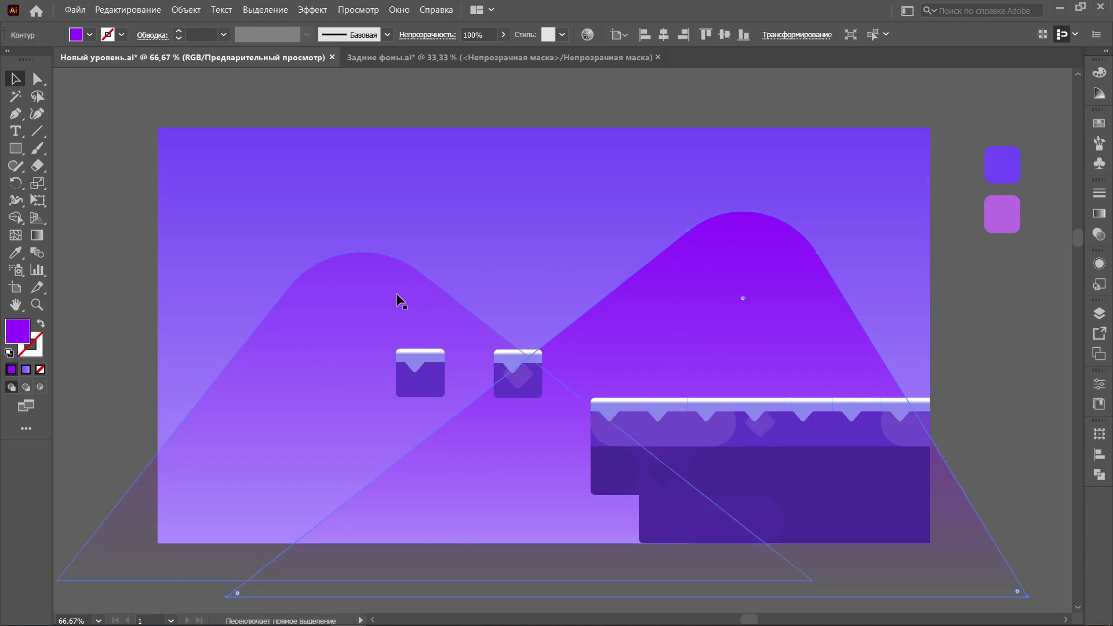
pyautogui.click(1098, 74)
pyautogui.click(1005, 142)
pyautogui.click(1068, 142)
pyautogui.click(1023, 127)
pyautogui.moveTo(1005, 191); pyautogui.dragTo(1005, 269)
pyautogui.moveTo(1020, 185); pyautogui.dragTo(1034, 169)
pyautogui.click(541, 118)
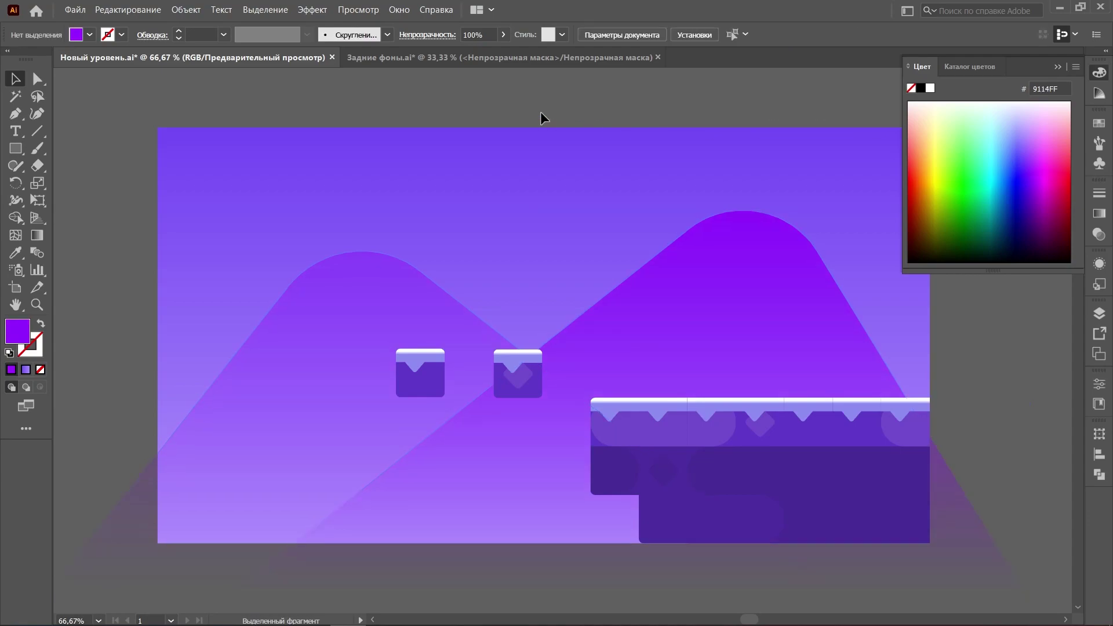
# Step: Inside the masked mountain group, try tighter peak rounding and move the left mountain up and the right mountain down
pyautogui.click(1100, 75)
pyautogui.doubleClick(747, 262)
pyautogui.press('a')
pyautogui.moveTo(743, 298); pyautogui.dragTo(745, 229)
pyautogui.press('v')
pyautogui.moveTo(383, 313); pyautogui.dragTo(312, 276)
pyautogui.moveTo(736, 260); pyautogui.dragTo(686, 351)
pyautogui.doubleClick(1011, 309)
pyautogui.click(290, 310)
pyautogui.moveTo(290, 310); pyautogui.dragTo(303, 284)
pyautogui.click(733, 353)
pyautogui.click(120, 173)
# Step: Try adding a tall rectangle with rounded top corners inside the mountain group and moving it towards the middle of the scene
pyautogui.doubleClick(704, 327)
pyautogui.press('m')
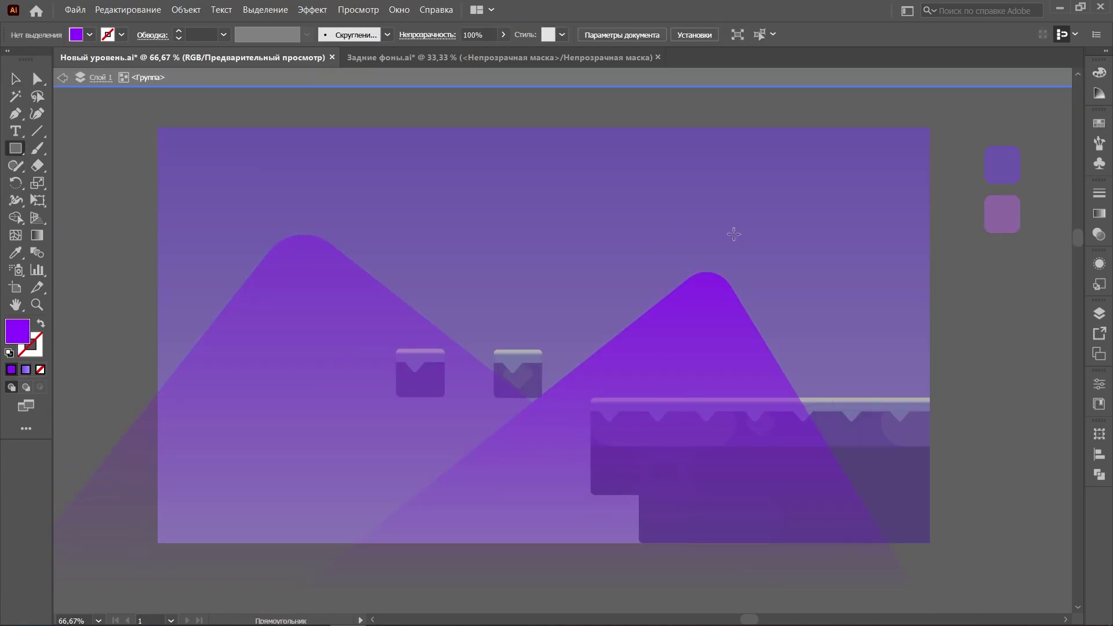
pyautogui.moveTo(884, 261); pyautogui.dragTo(773, 605)
pyautogui.click(875, 224)
pyautogui.keyDown('shift'); pyautogui.click(782, 224); pyautogui.keyUp('shift')
pyautogui.moveTo(783, 224); pyautogui.dragTo(952, 417)
pyautogui.press('v')
pyautogui.moveTo(876, 355)
pyautogui.mouseDown()
pyautogui.moveTo(877, 271)
pyautogui.moveTo(567, 272)
pyautogui.moveTo(496, 316)
pyautogui.mouseUp()
pyautogui.click(626, 231)
pyautogui.doubleClick(982, 271)
pyautogui.scroll(3, 1013, 305)
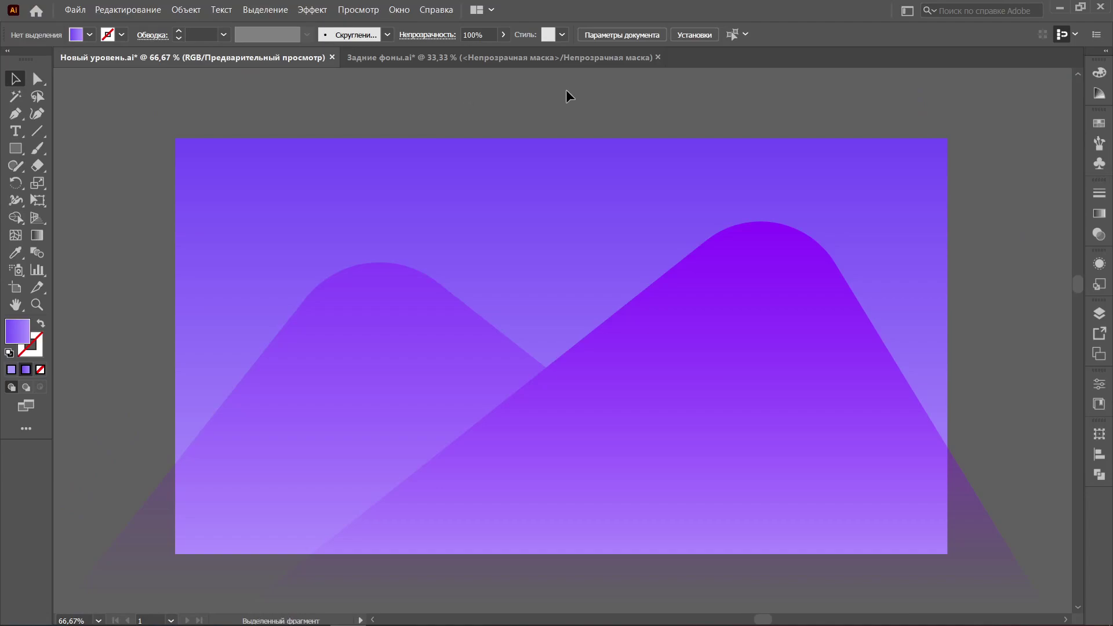
# Step: Replace the sky rectangle's gradient with a solid bright turquoise fill
pyautogui.click(520, 190)
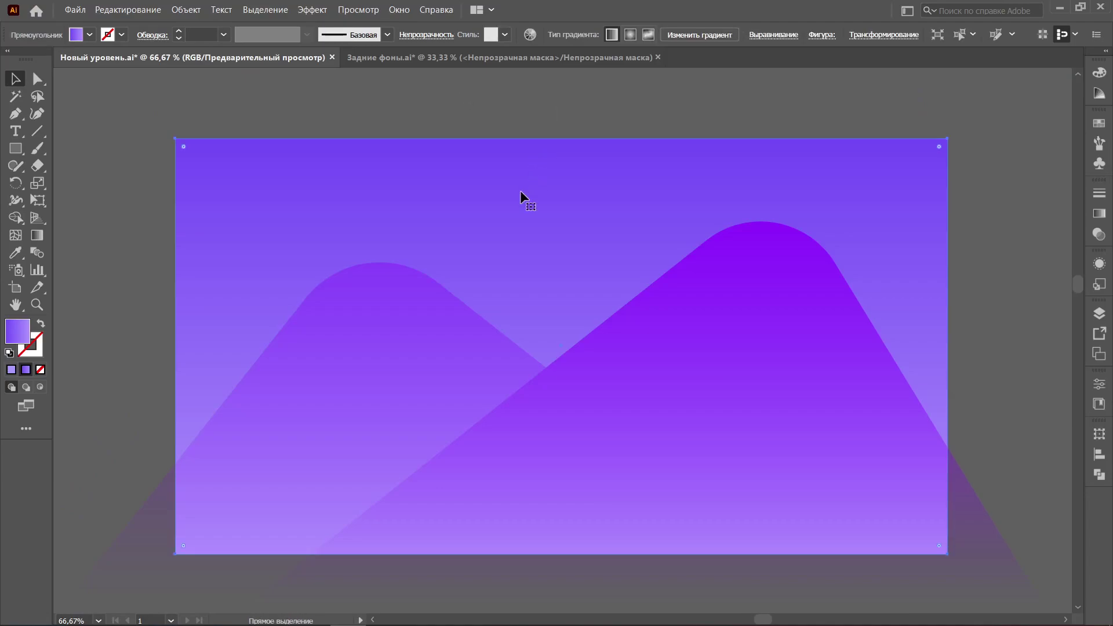
pyautogui.click(12, 371)
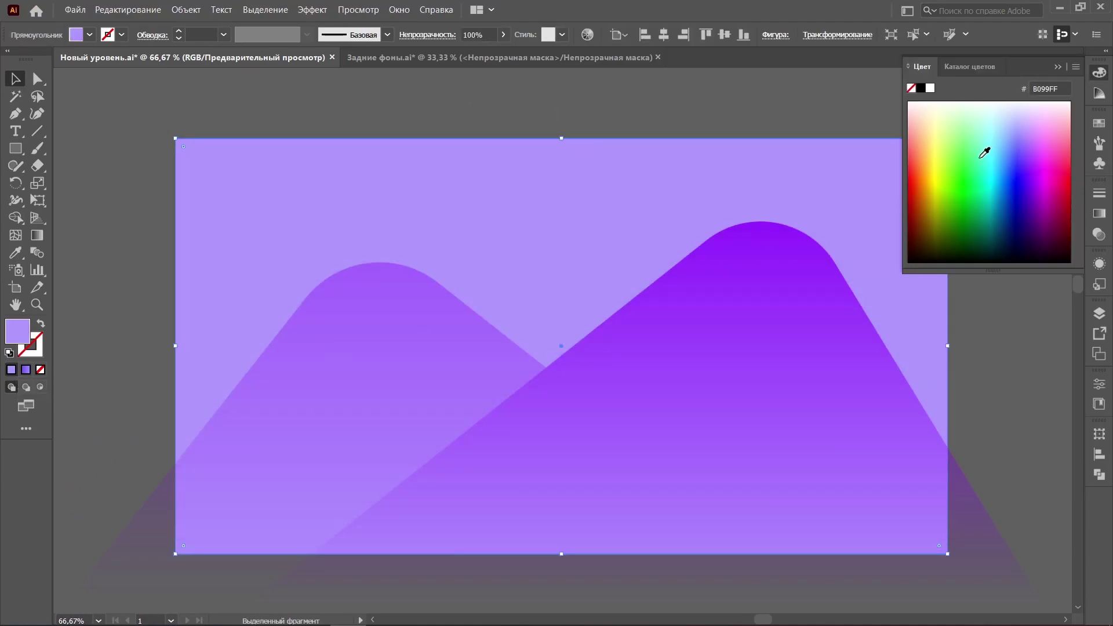
pyautogui.click(985, 171)
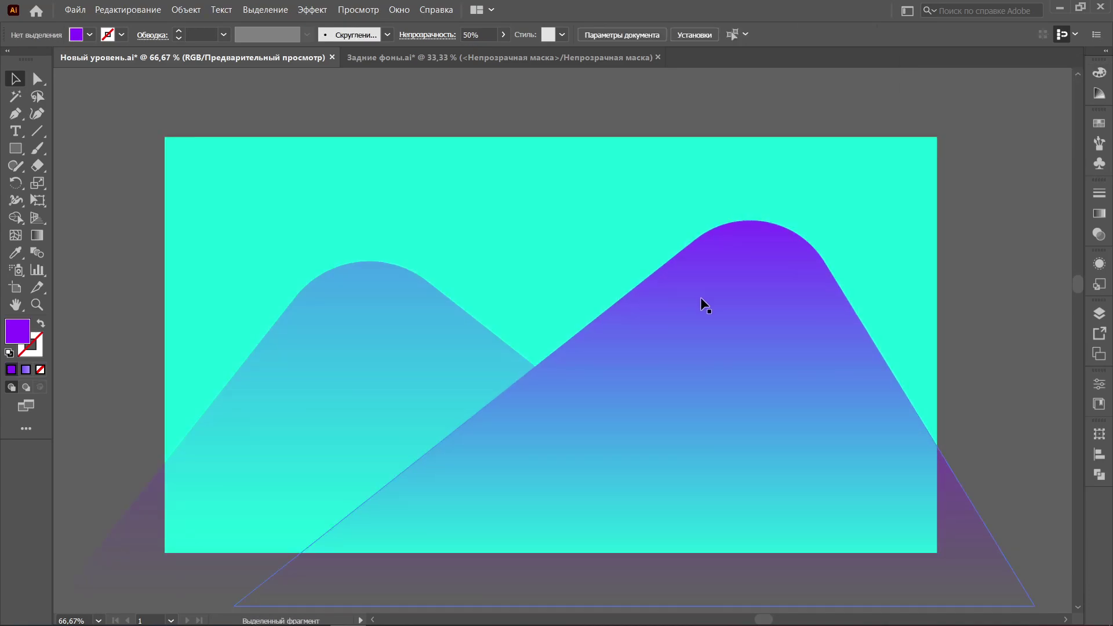
# Step: Delete the left mountain inside the masked mountain group
pyautogui.click(701, 298)
pyautogui.doubleClick(700, 298)
pyautogui.click(357, 334)
pyautogui.press('Delete')
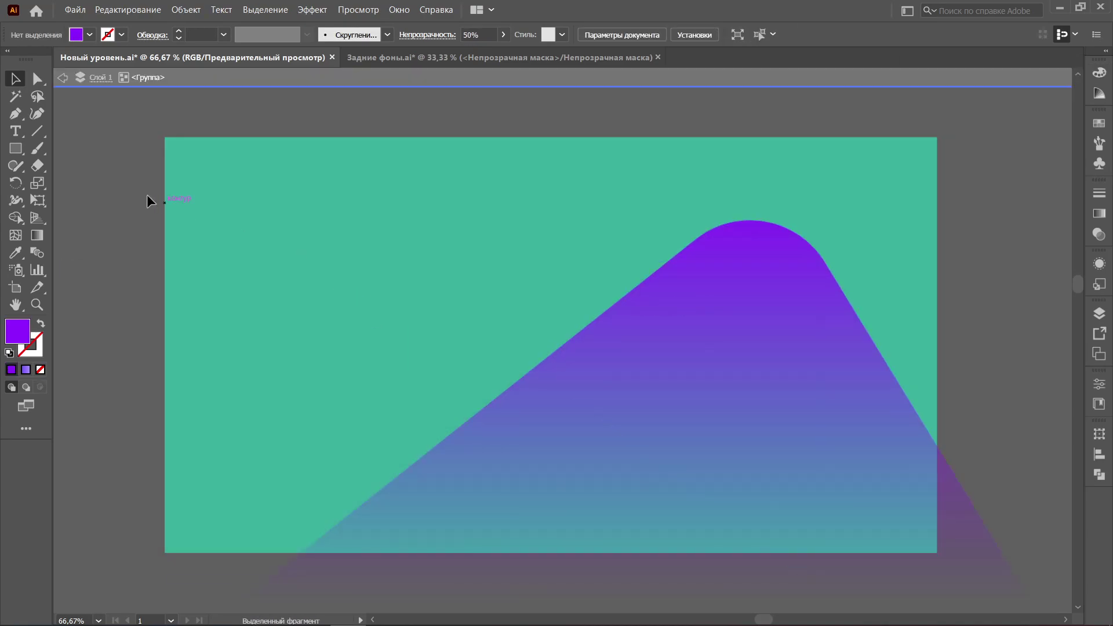
# Step: Draw a tall violet rectangle in the group where the left mountain stood and fully round its top corners
pyautogui.click(12, 150)
pyautogui.moveTo(215, 238); pyautogui.dragTo(377, 571)
pyautogui.press('v')
pyautogui.moveTo(379, 403); pyautogui.dragTo(364, 403)
pyautogui.moveTo(230, 253); pyautogui.dragTo(458, 555)
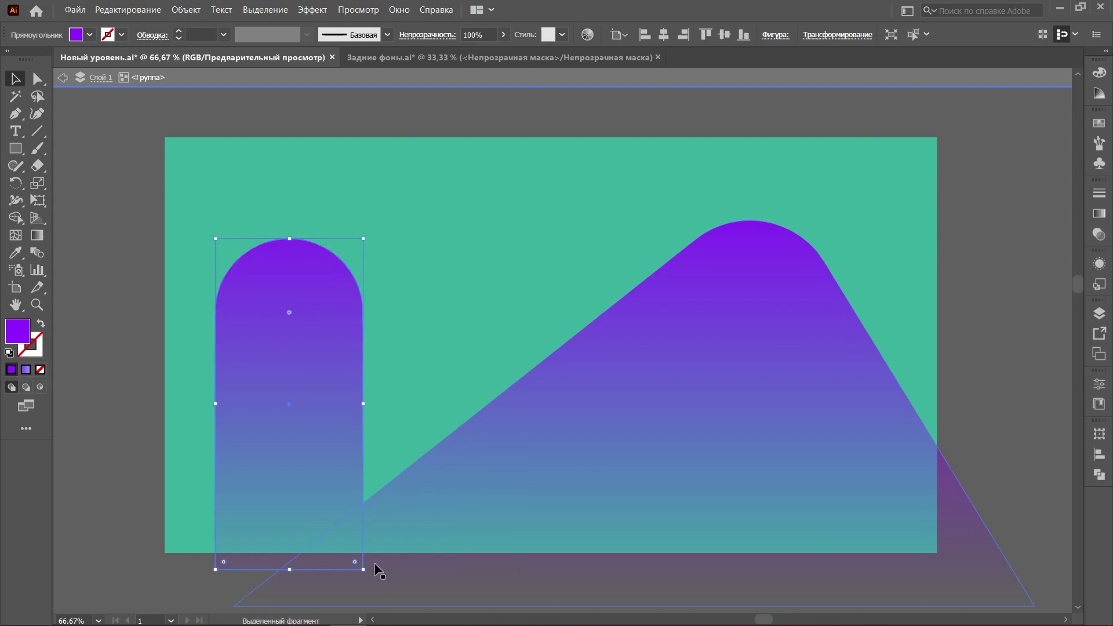
# Step: Duplicate the round-topped column into a row of six at varying heights across the scene, deleting the right mountain
pyautogui.moveTo(307, 417); pyautogui.dragTo(257, 400)
pyautogui.moveTo(239, 554); pyautogui.dragTo(239, 601)
pyautogui.moveTo(244, 348)
pyautogui.mouseDown()
pyautogui.moveTo(539, 347)
pyautogui.moveTo(685, 369)
pyautogui.mouseUp()
pyautogui.click(753, 348)
pyautogui.press('Delete')
pyautogui.moveTo(669, 372); pyautogui.dragTo(816, 373)
pyautogui.moveTo(581, 340); pyautogui.dragTo(544, 342)
pyautogui.moveTo(798, 322); pyautogui.dragTo(797, 312)
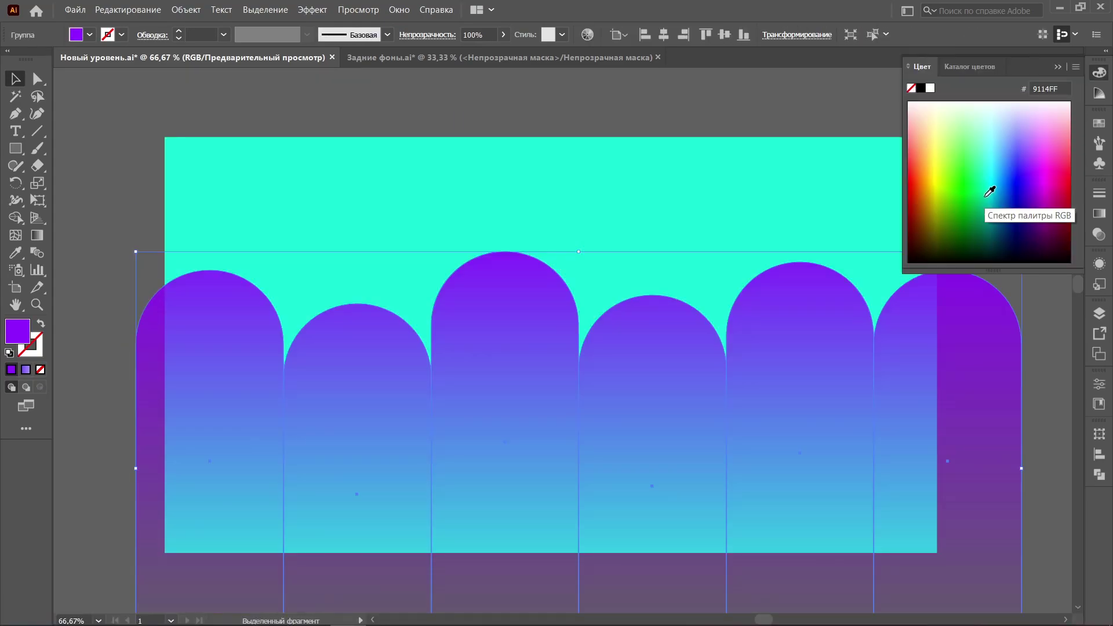
# Step: Recolour the group of columns to blue #008BC1
pyautogui.click(1001, 194)
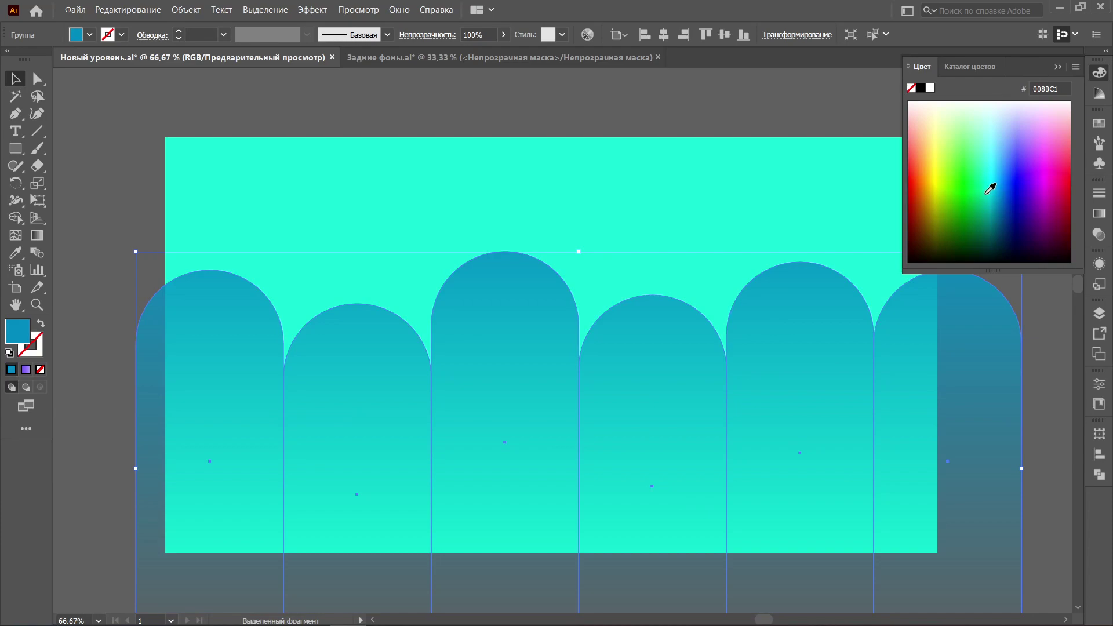
pyautogui.click(619, 106)
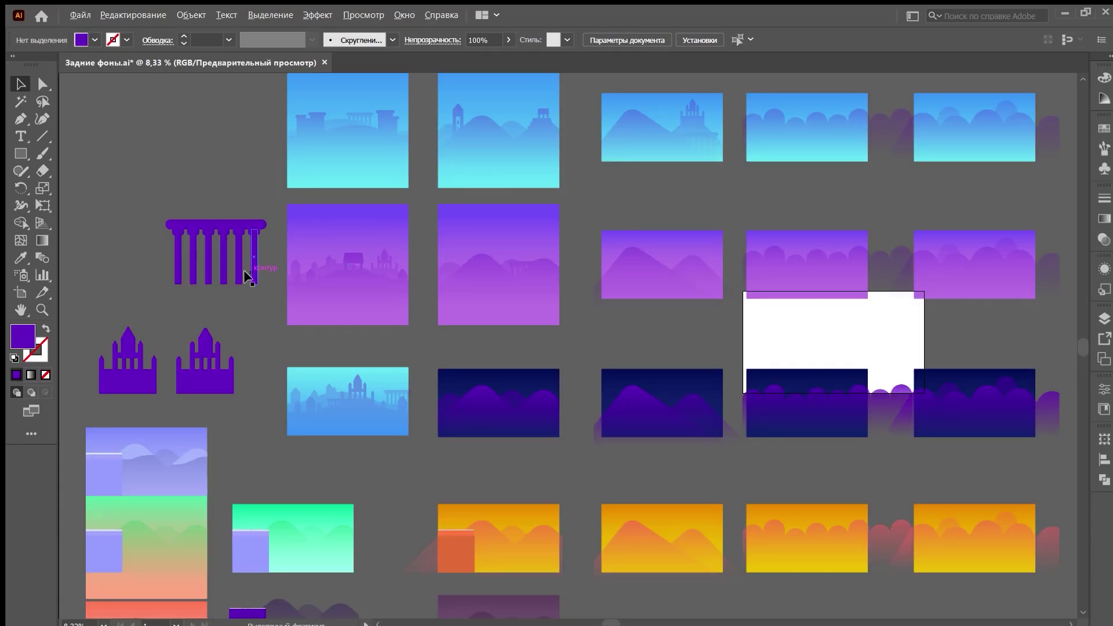
# Step: Look over the background variants in Задние фоны.ai and the level, tree and tile artwork in Мир 1 (2).ai
pyautogui.scroll(4, 243, 270)
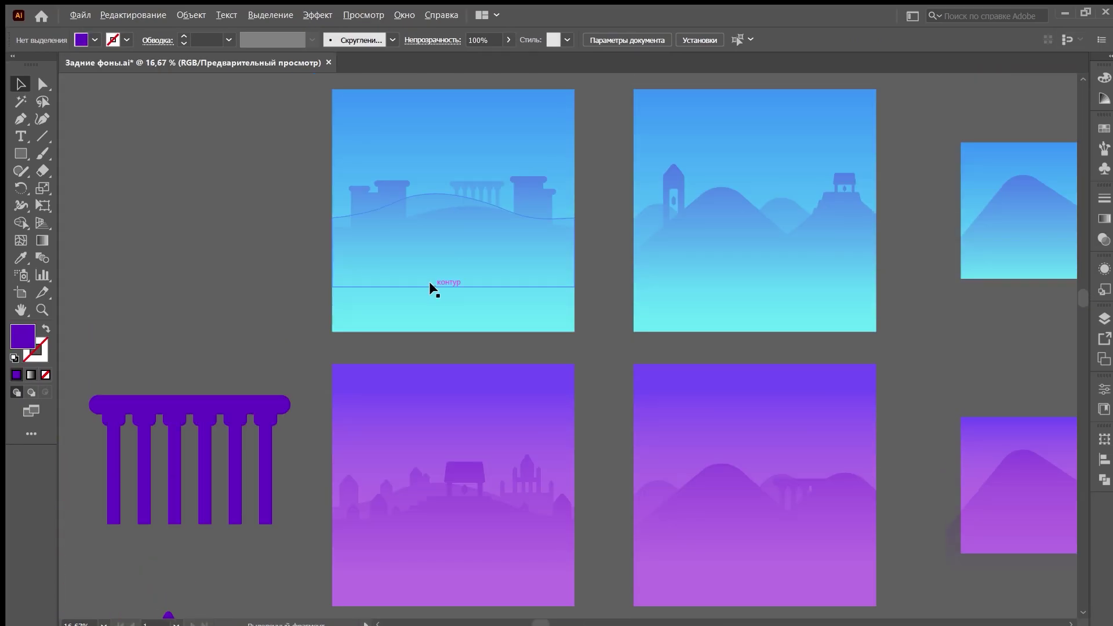
pyautogui.scroll(-9, 432, 324)
pyautogui.scroll(5, 583, 333)
pyautogui.scroll(-5, 681, 404)
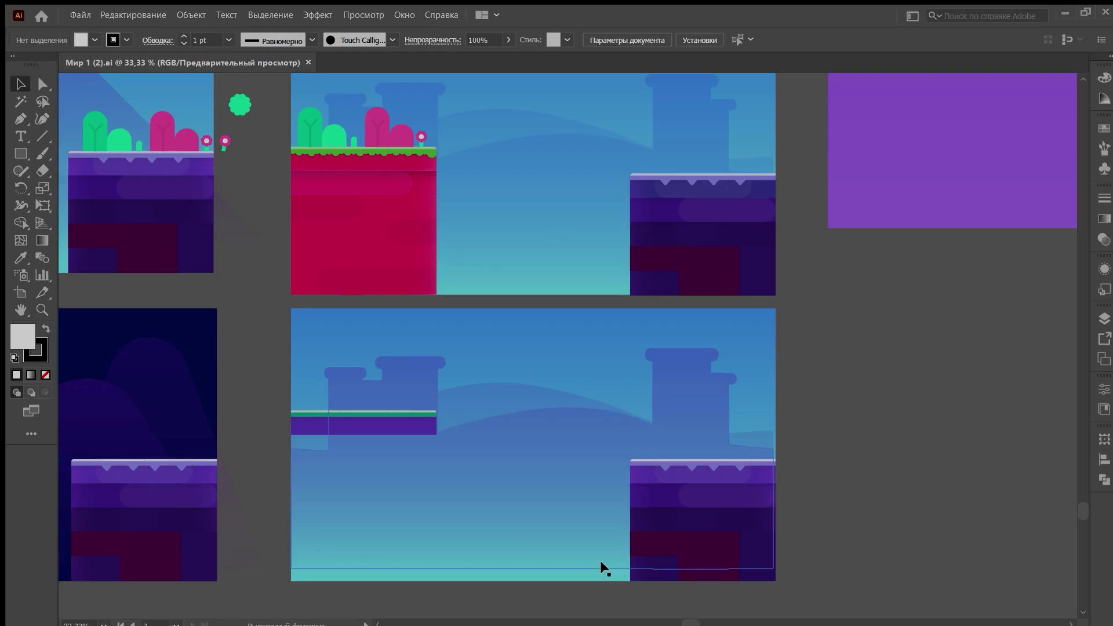
pyautogui.scroll(1, 601, 568)
pyautogui.scroll(-2, 447, 579)
pyautogui.scroll(9, 463, 353)
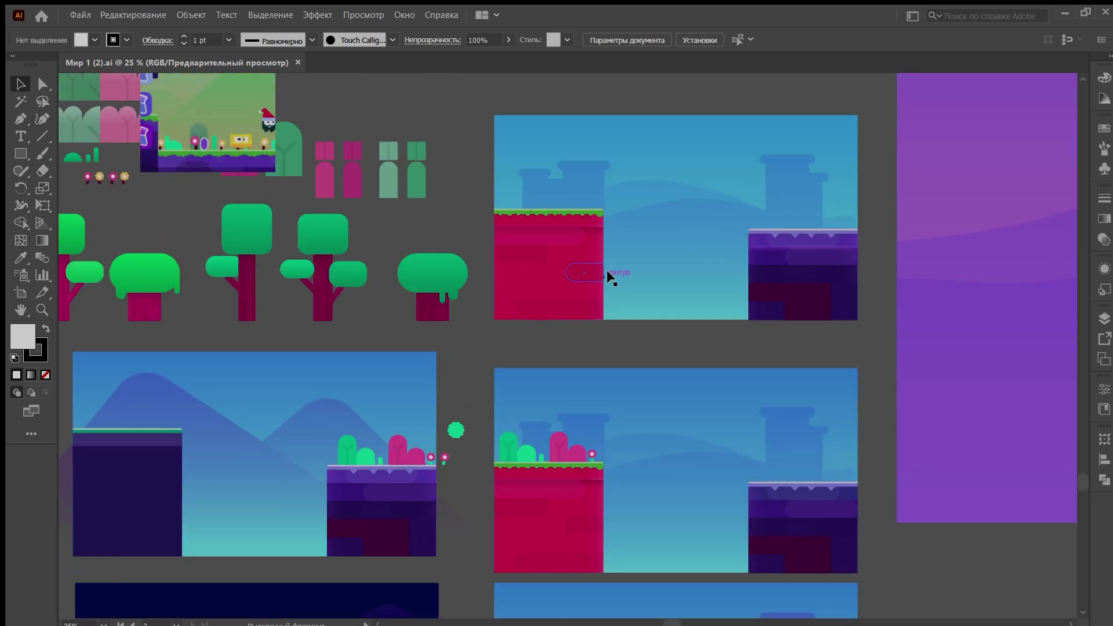
pyautogui.hscroll(-6, 581, 286)
pyautogui.scroll(3, 232, 290)
pyautogui.scroll(3, 278, 380)
pyautogui.scroll(-4, 821, 331)
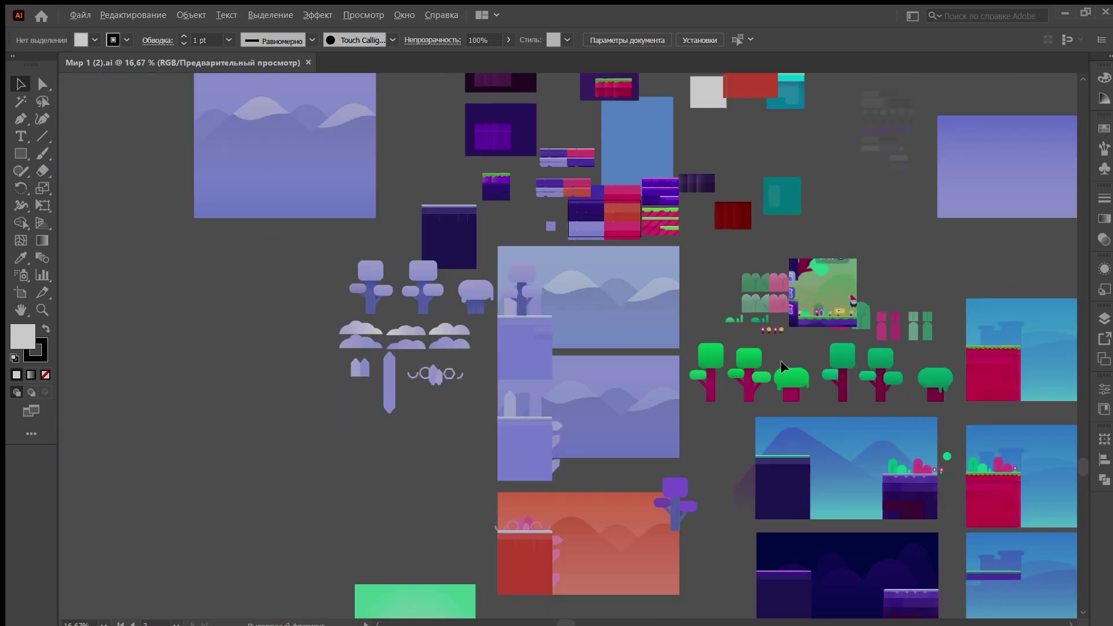
pyautogui.scroll(3, 446, 295)
pyautogui.scroll(3, 464, 296)
pyautogui.hscroll(8, 626, 351)
pyautogui.scroll(-5, 500, 407)
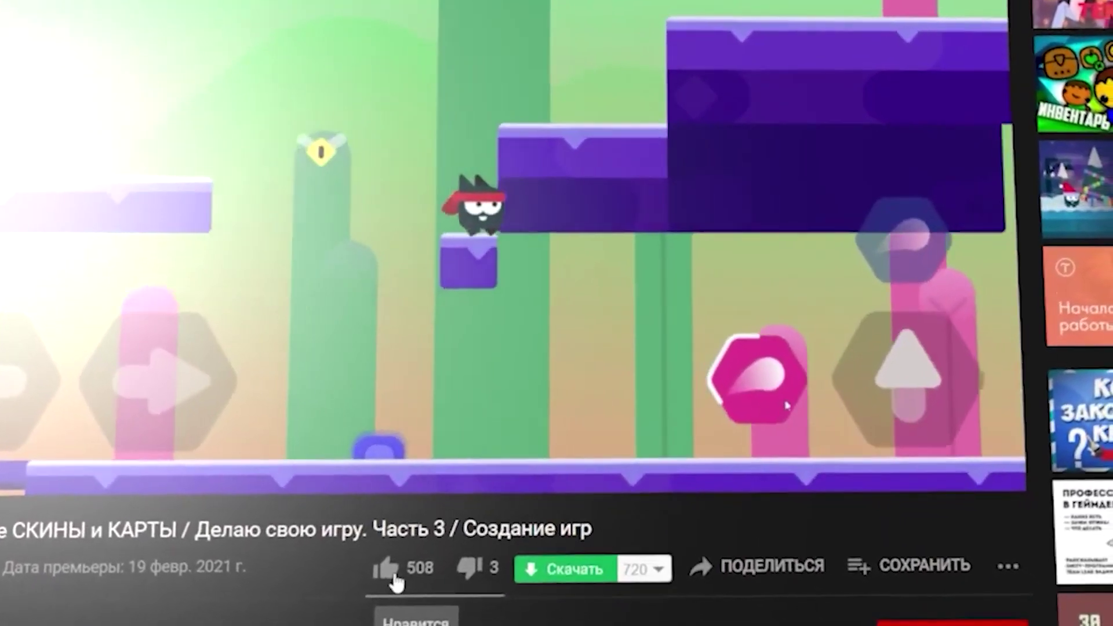
# Step: Switch to YouTube, like the game-creation video, and subscribe to its channel with all notifications enabled
pyautogui.click(464, 596)
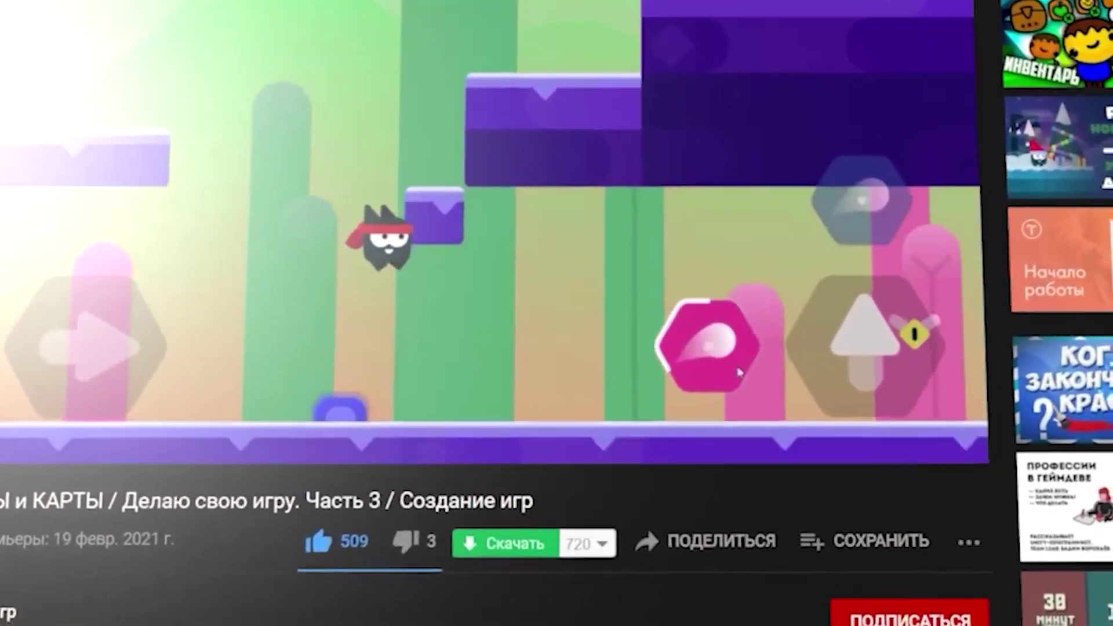
pyautogui.click(939, 620)
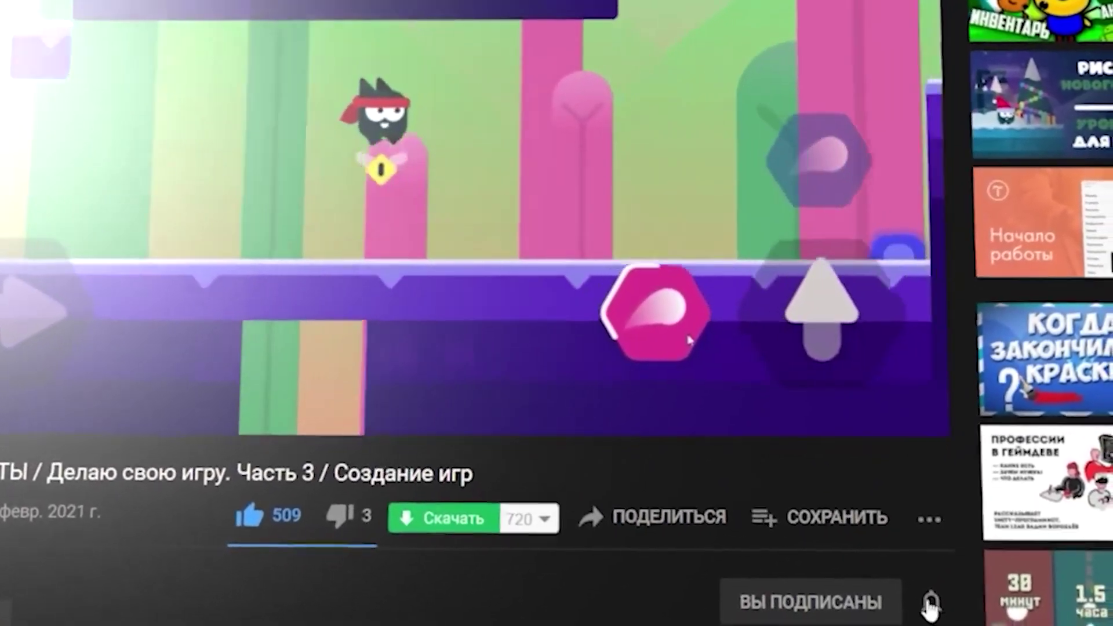
pyautogui.click(945, 608)
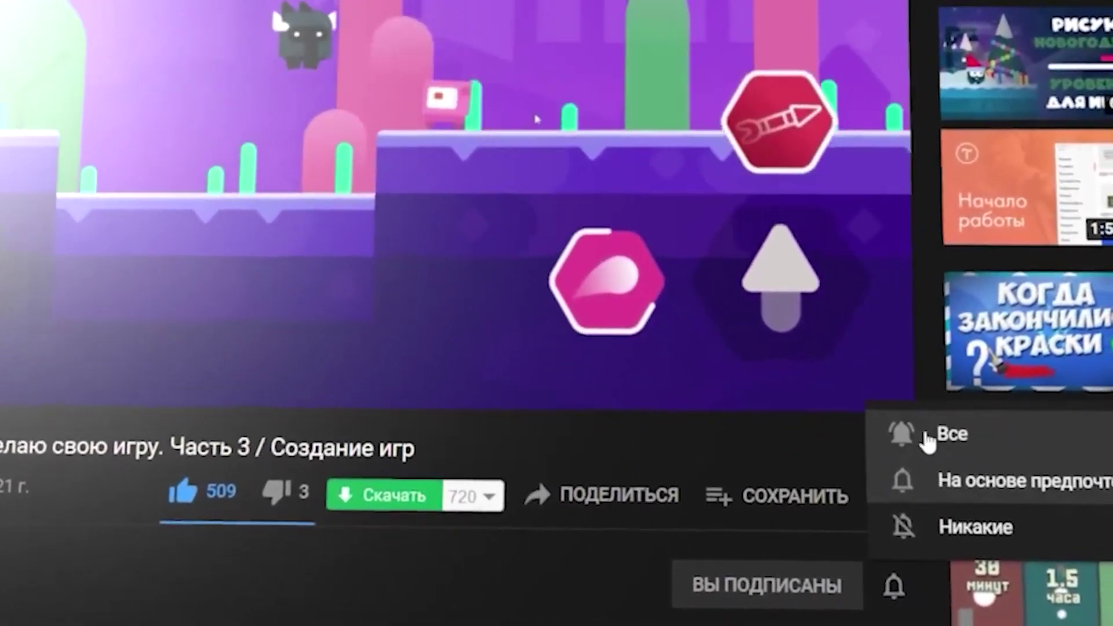
pyautogui.click(928, 440)
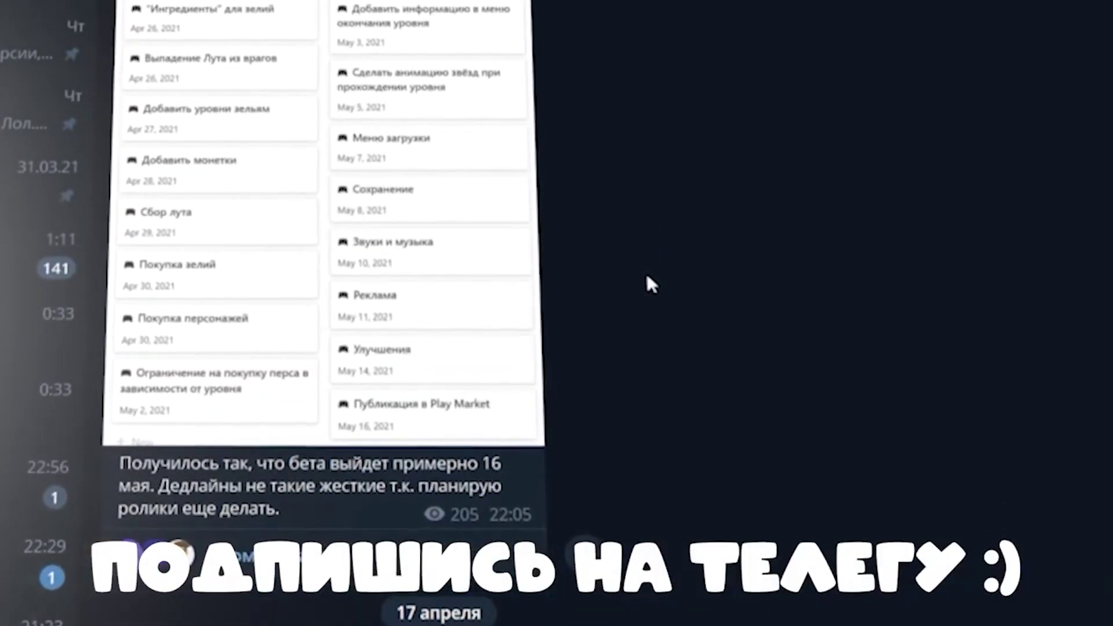
# Step: Switch to Telegram and read through the channel's April posts about the game's development
pyautogui.scroll(-4, 647, 284)
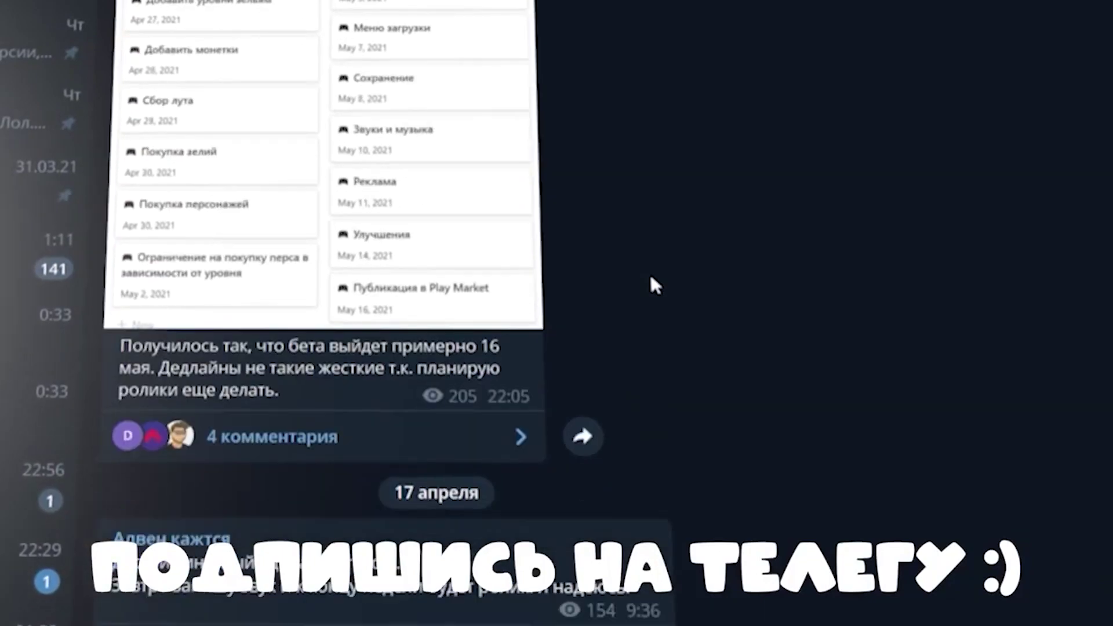
pyautogui.scroll(-2, 658, 286)
pyautogui.scroll(-2, 668, 285)
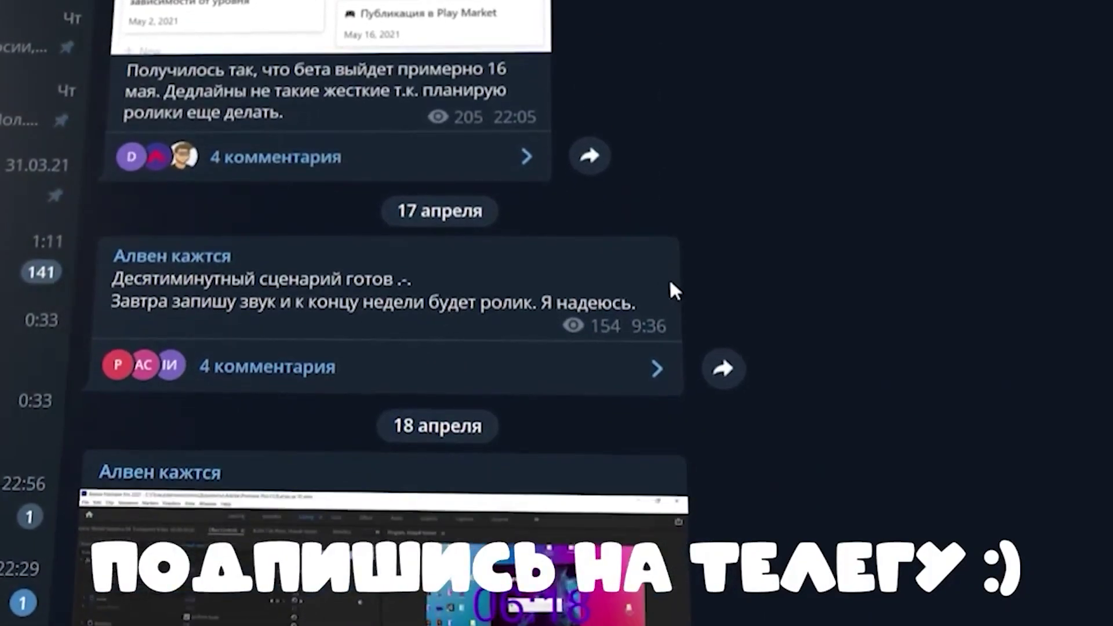
pyautogui.scroll(-4, 679, 293)
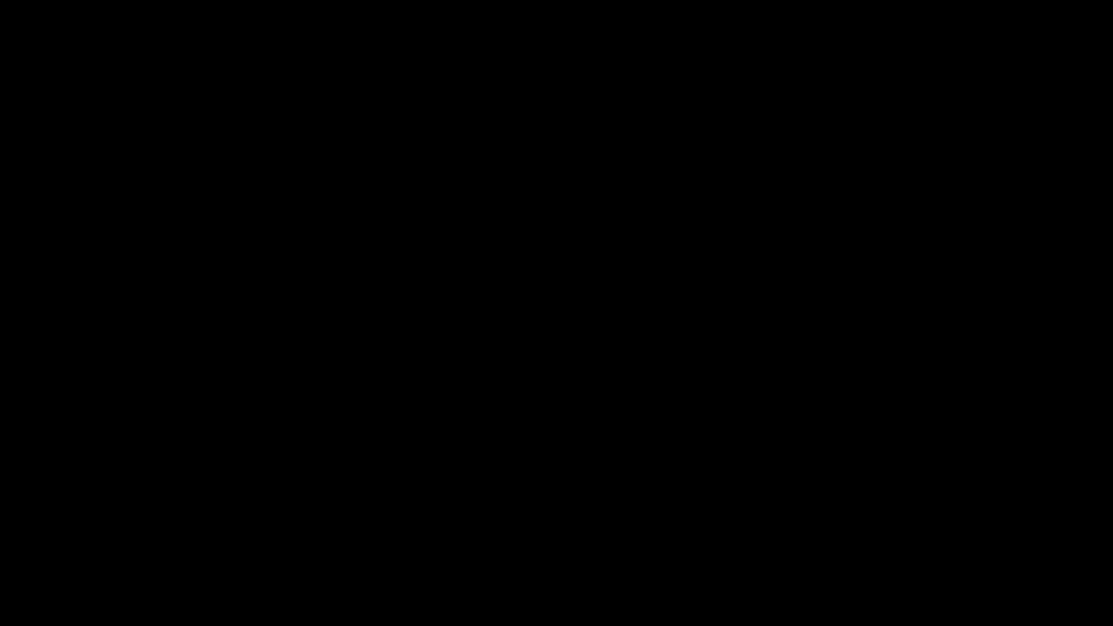